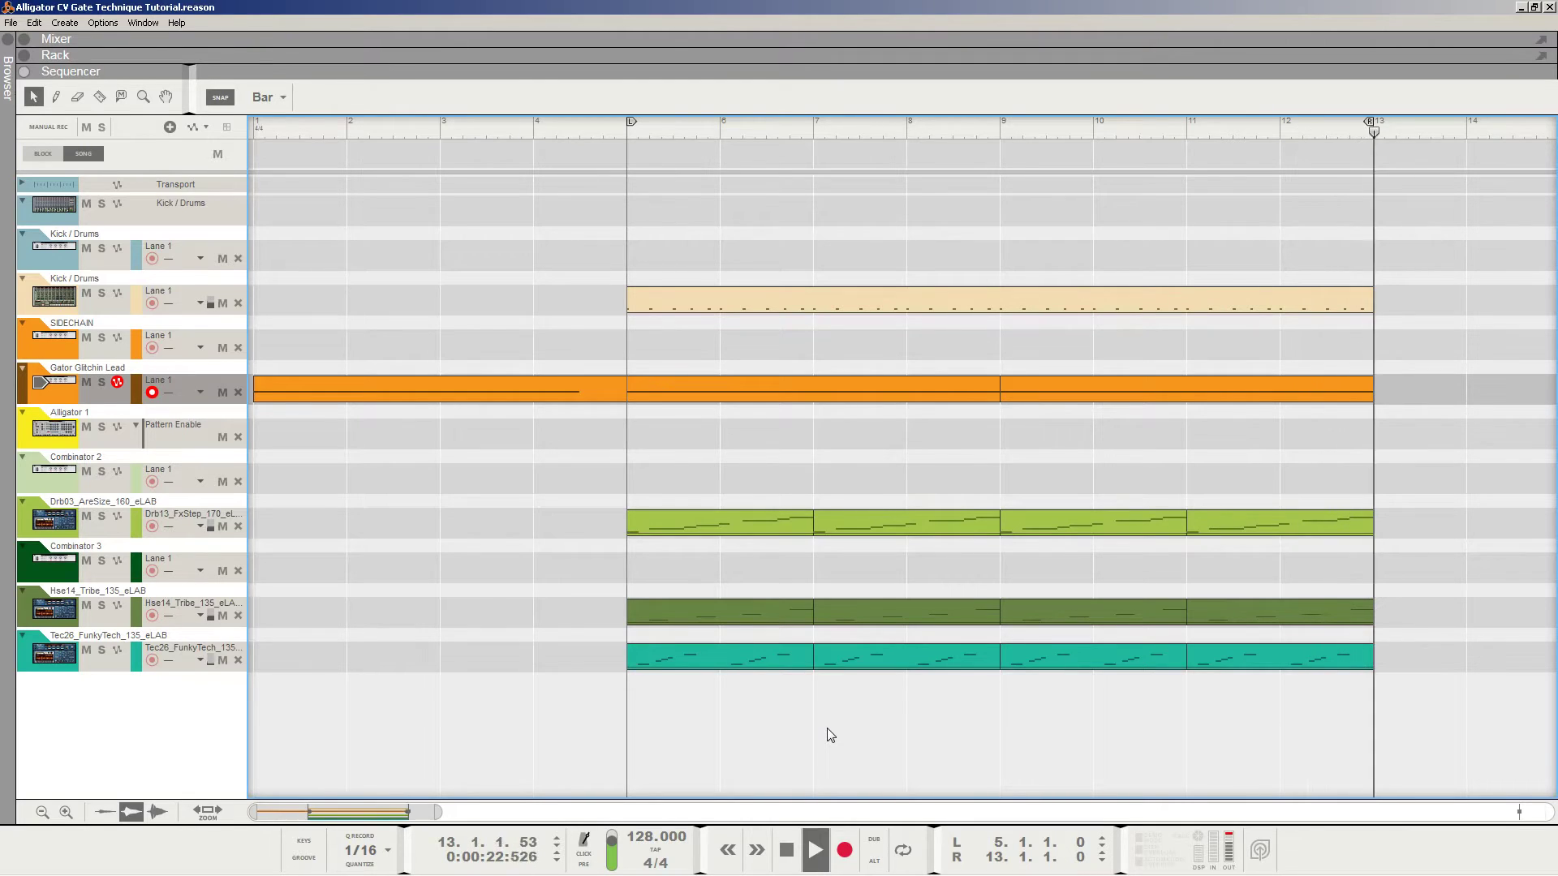
Stop playback of the Alligator tutorial song
key(space)
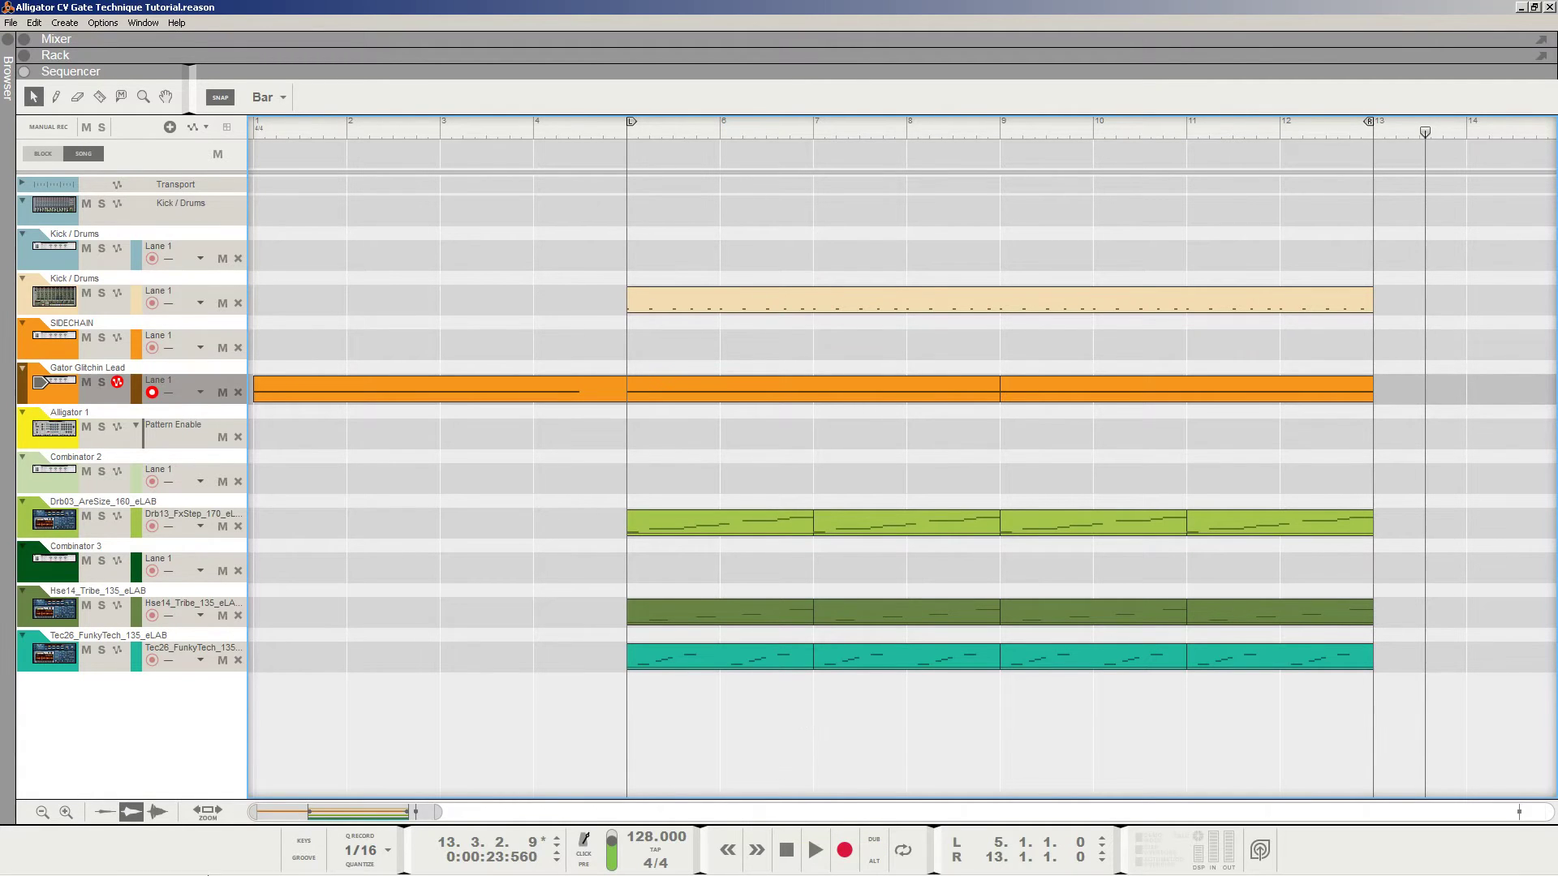
click(159, 812)
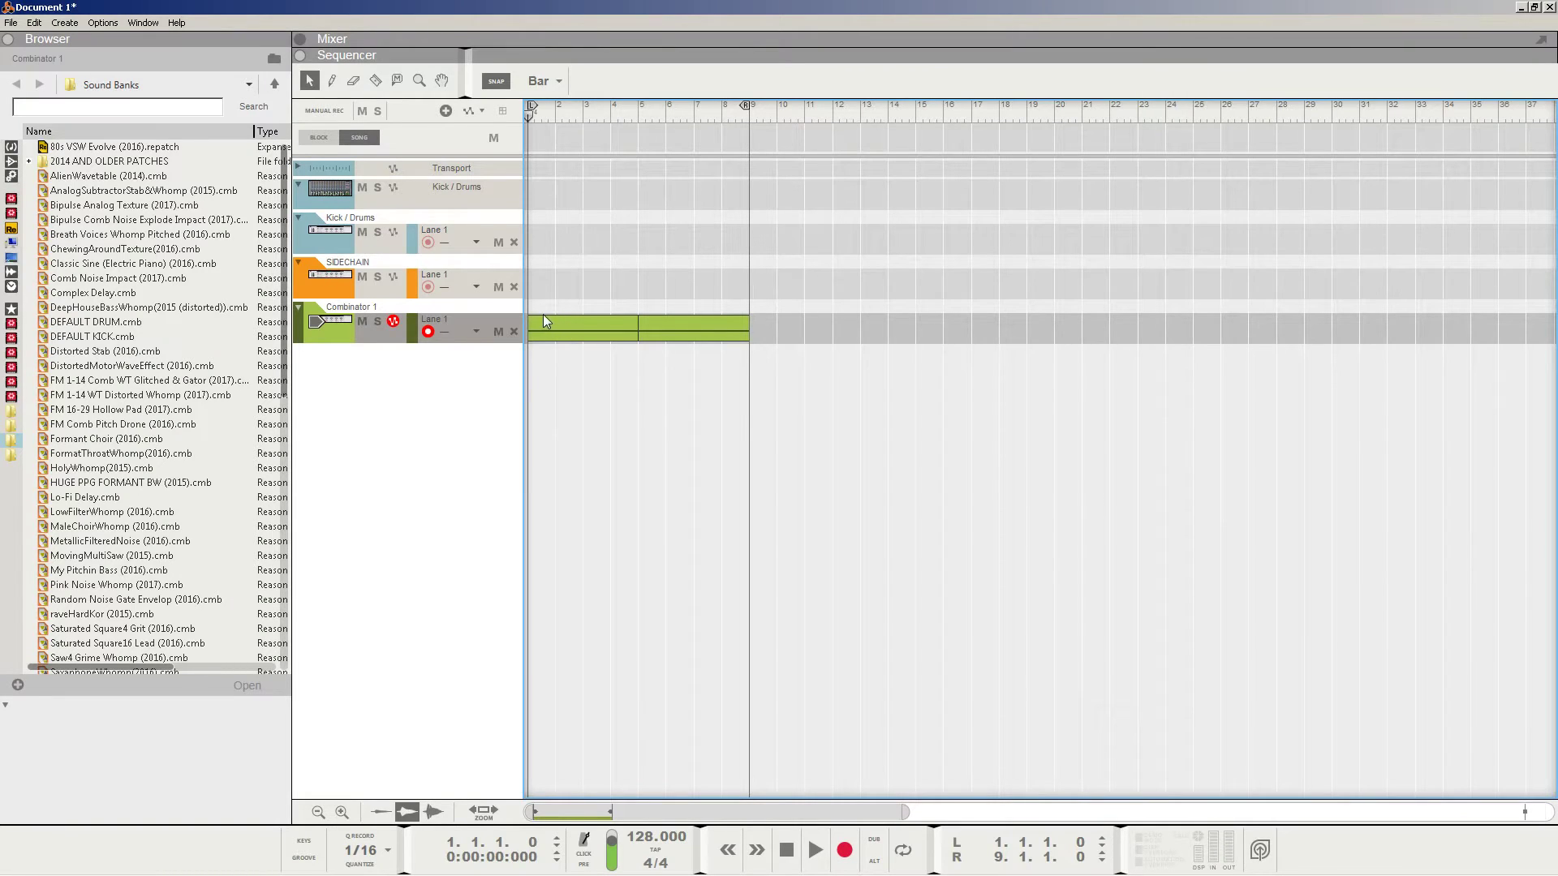
double_click(563, 321)
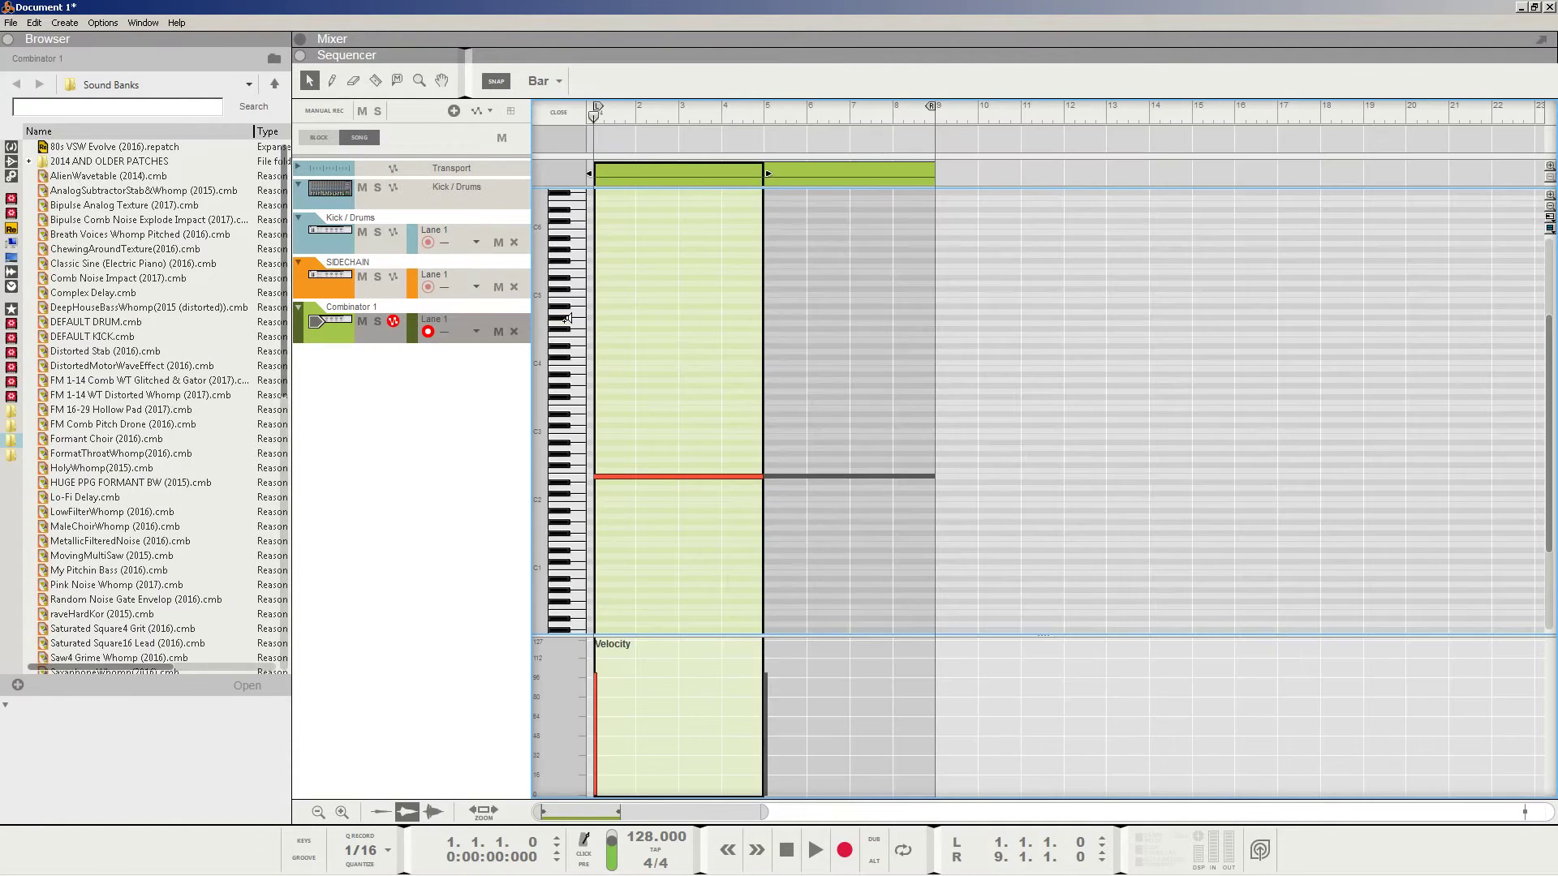
click(652, 476)
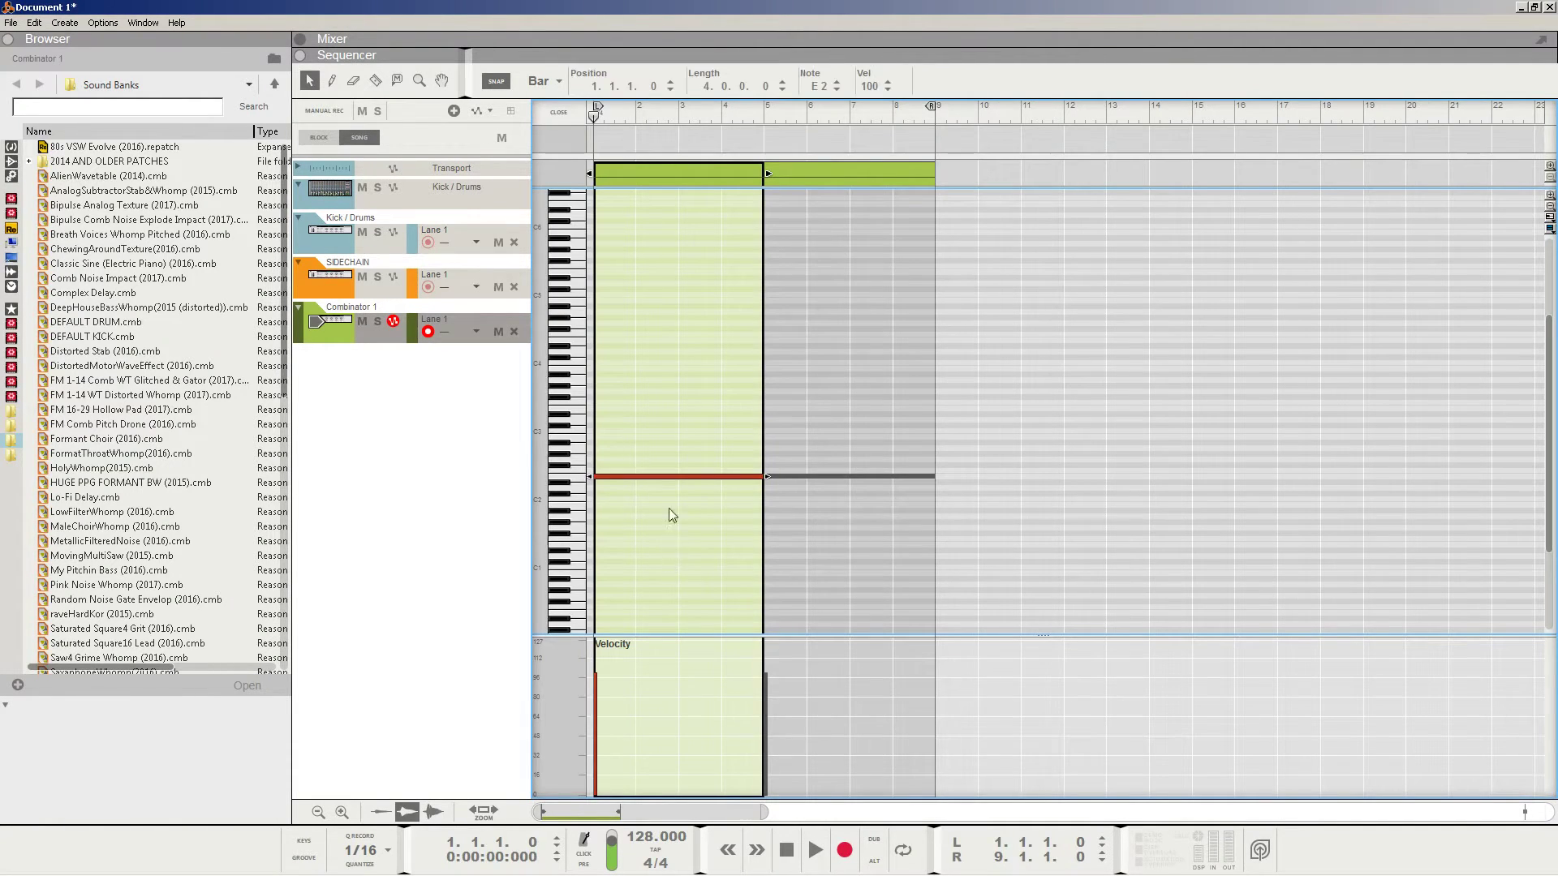
click(648, 407)
key(ctrl+e)
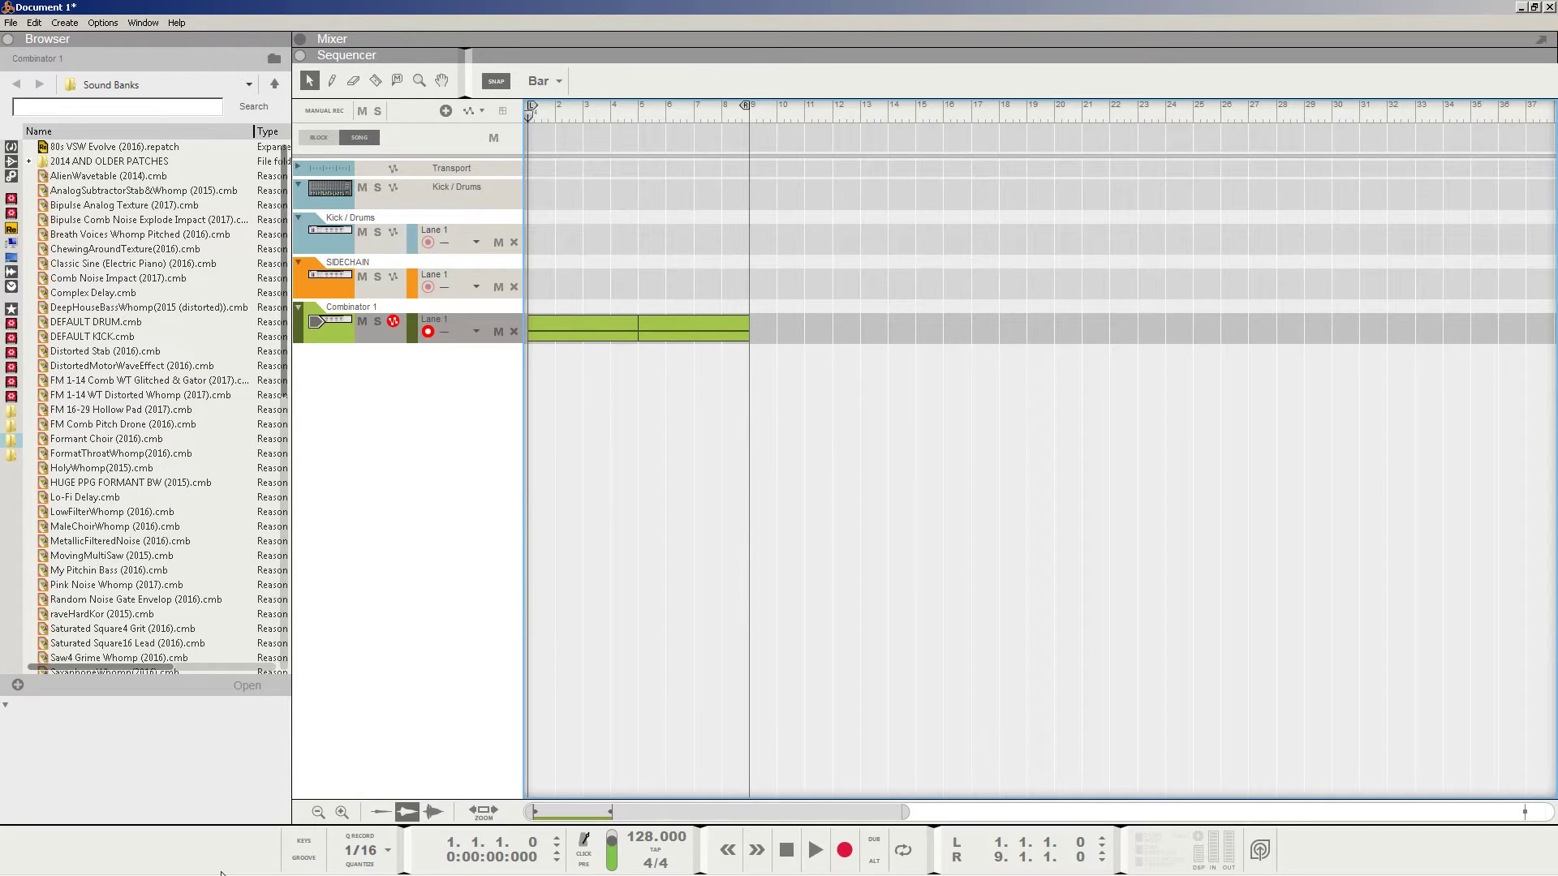
In the Document 1 rack, create a new empty Combinator
click(148, 866)
click(158, 833)
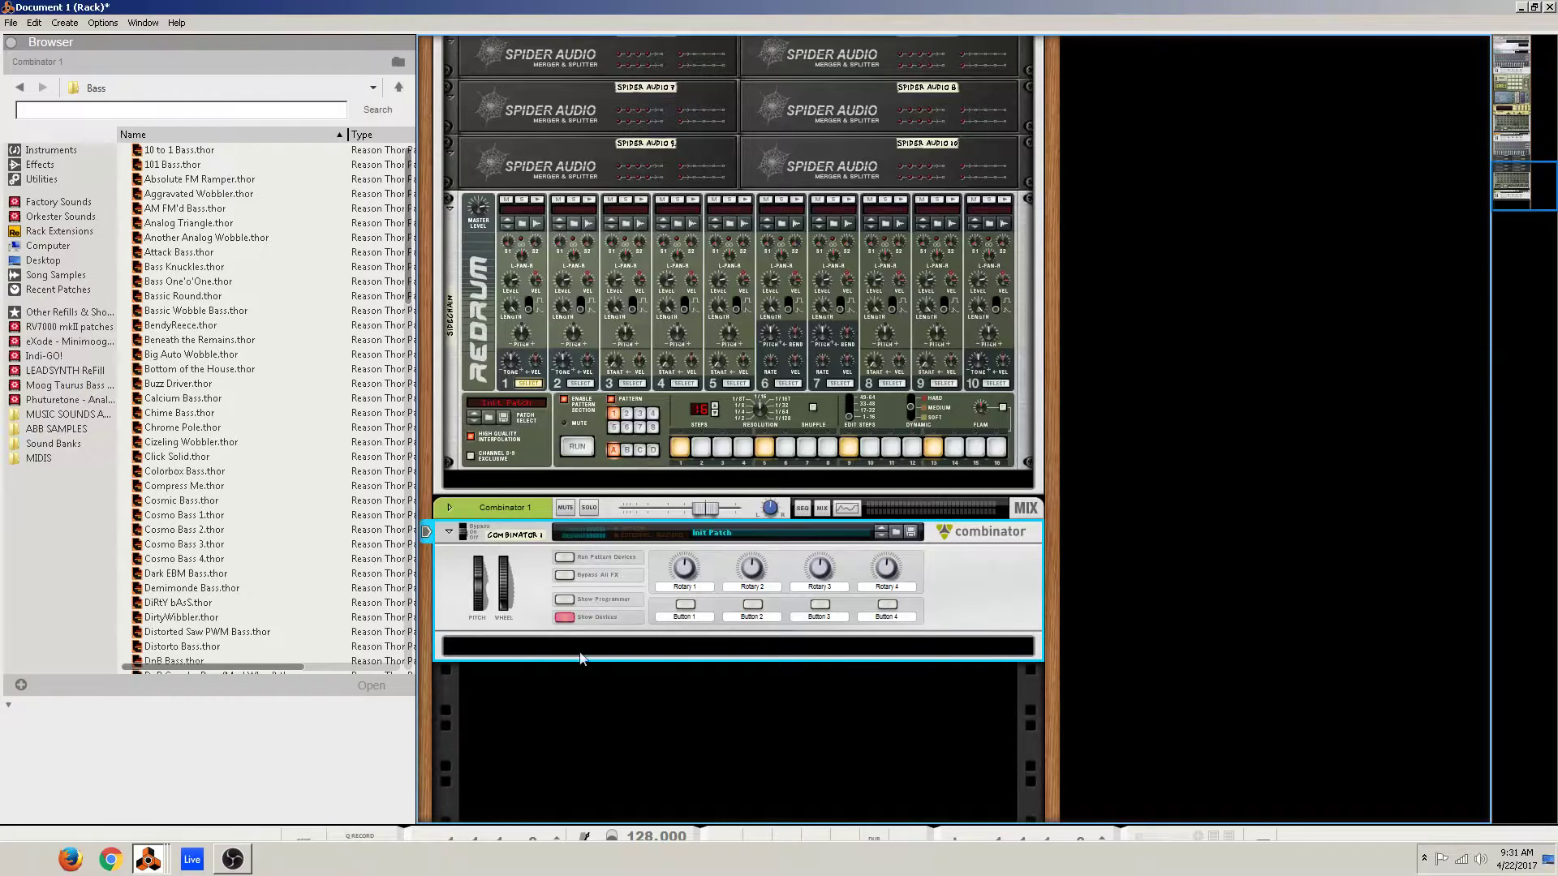
click(533, 678)
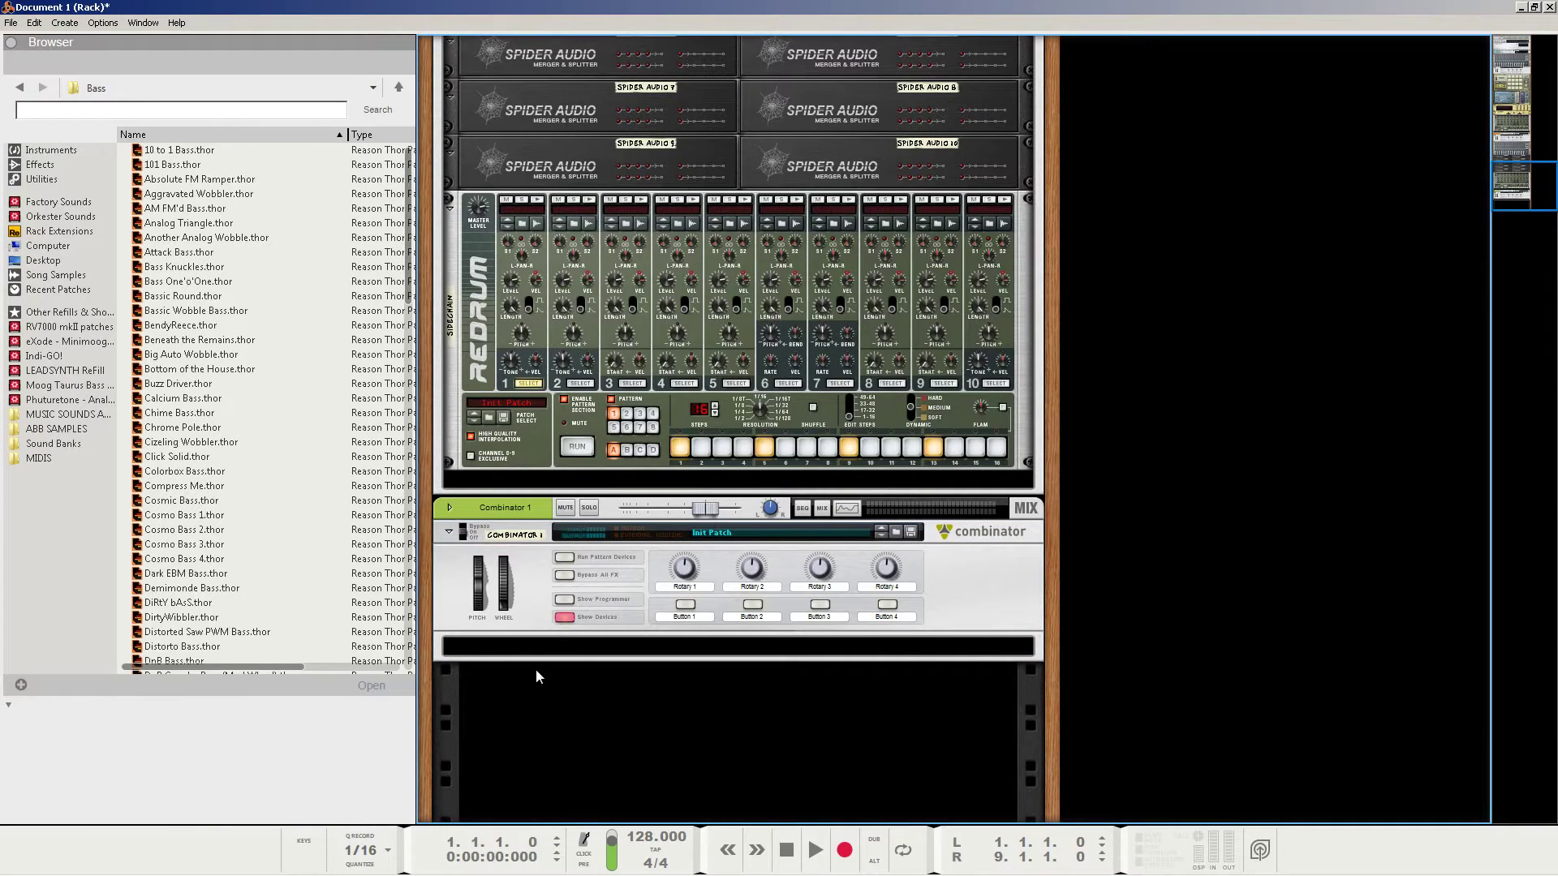
right_click(536, 670)
mouse_move(588, 789)
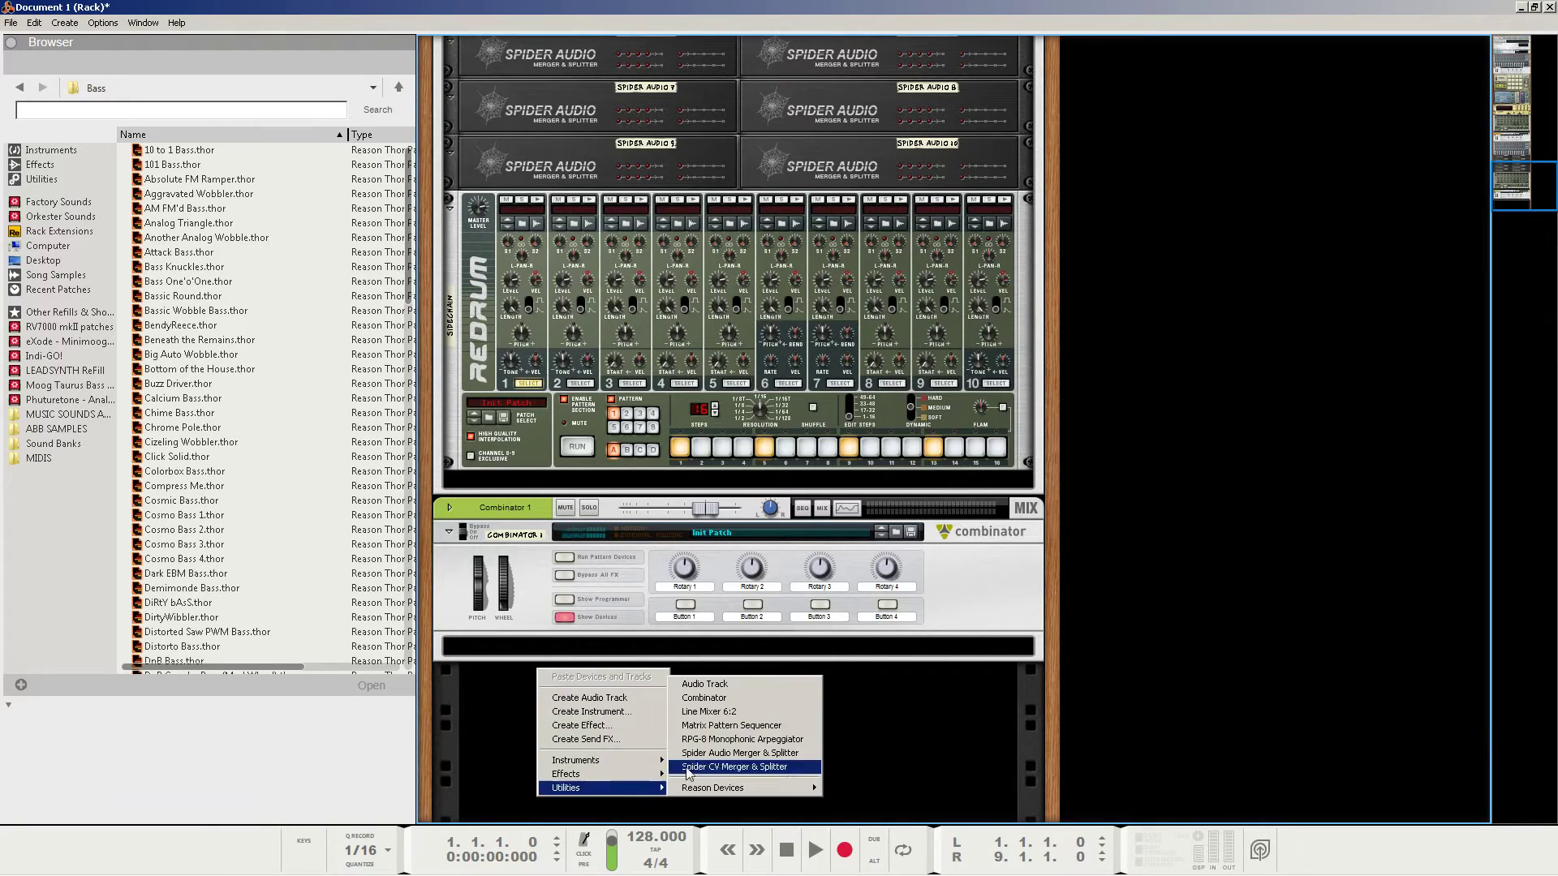
click(754, 701)
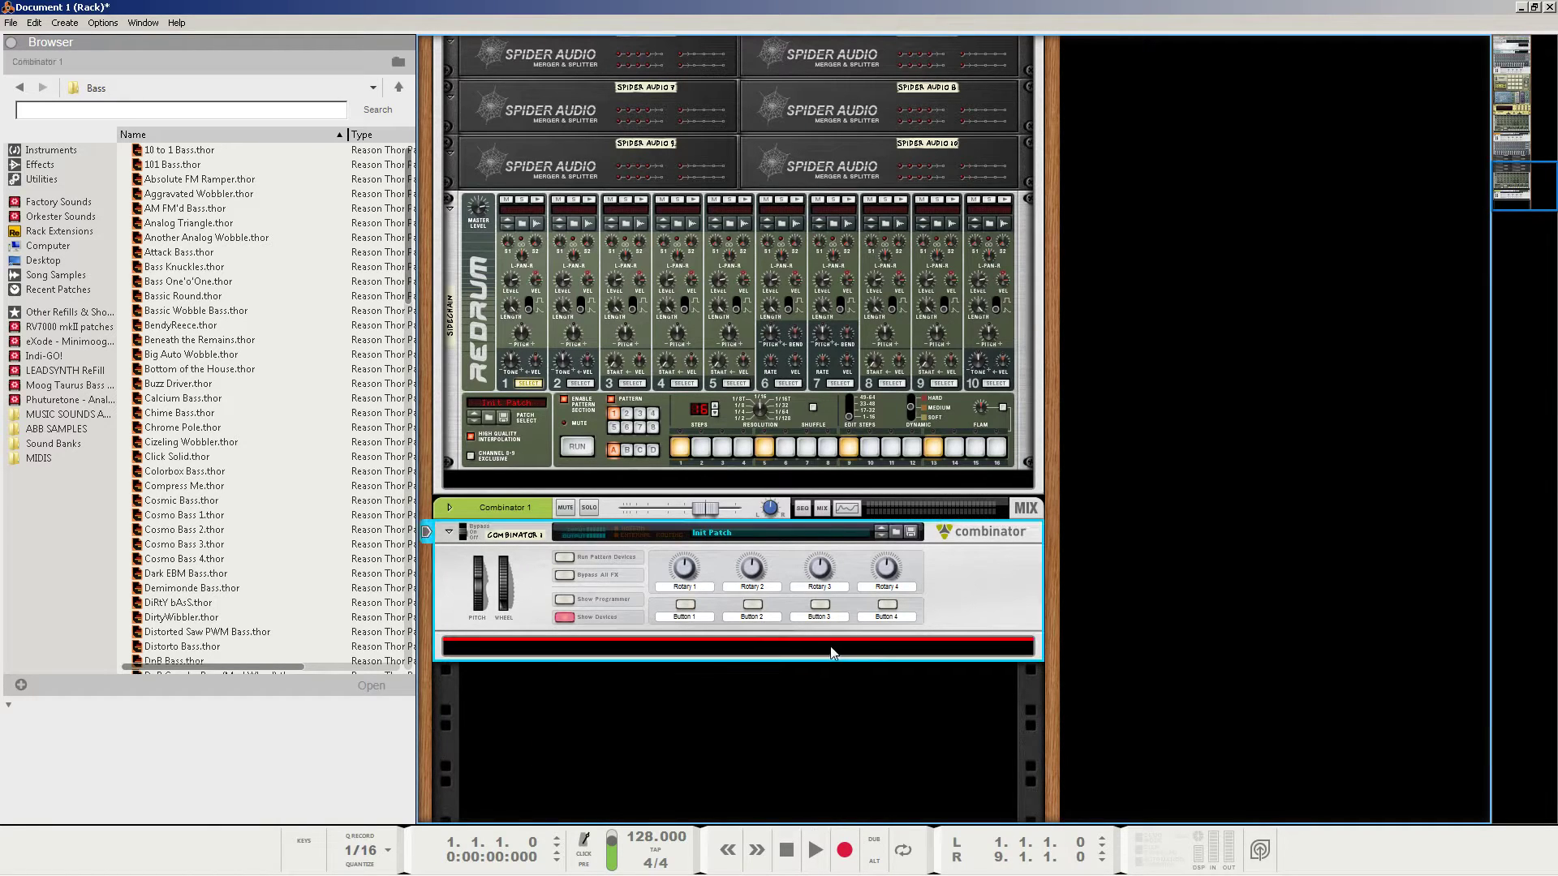
Add Thor inside the Combinator, show its programmer and reset it to defaults
right_click(708, 647)
mouse_move(779, 381)
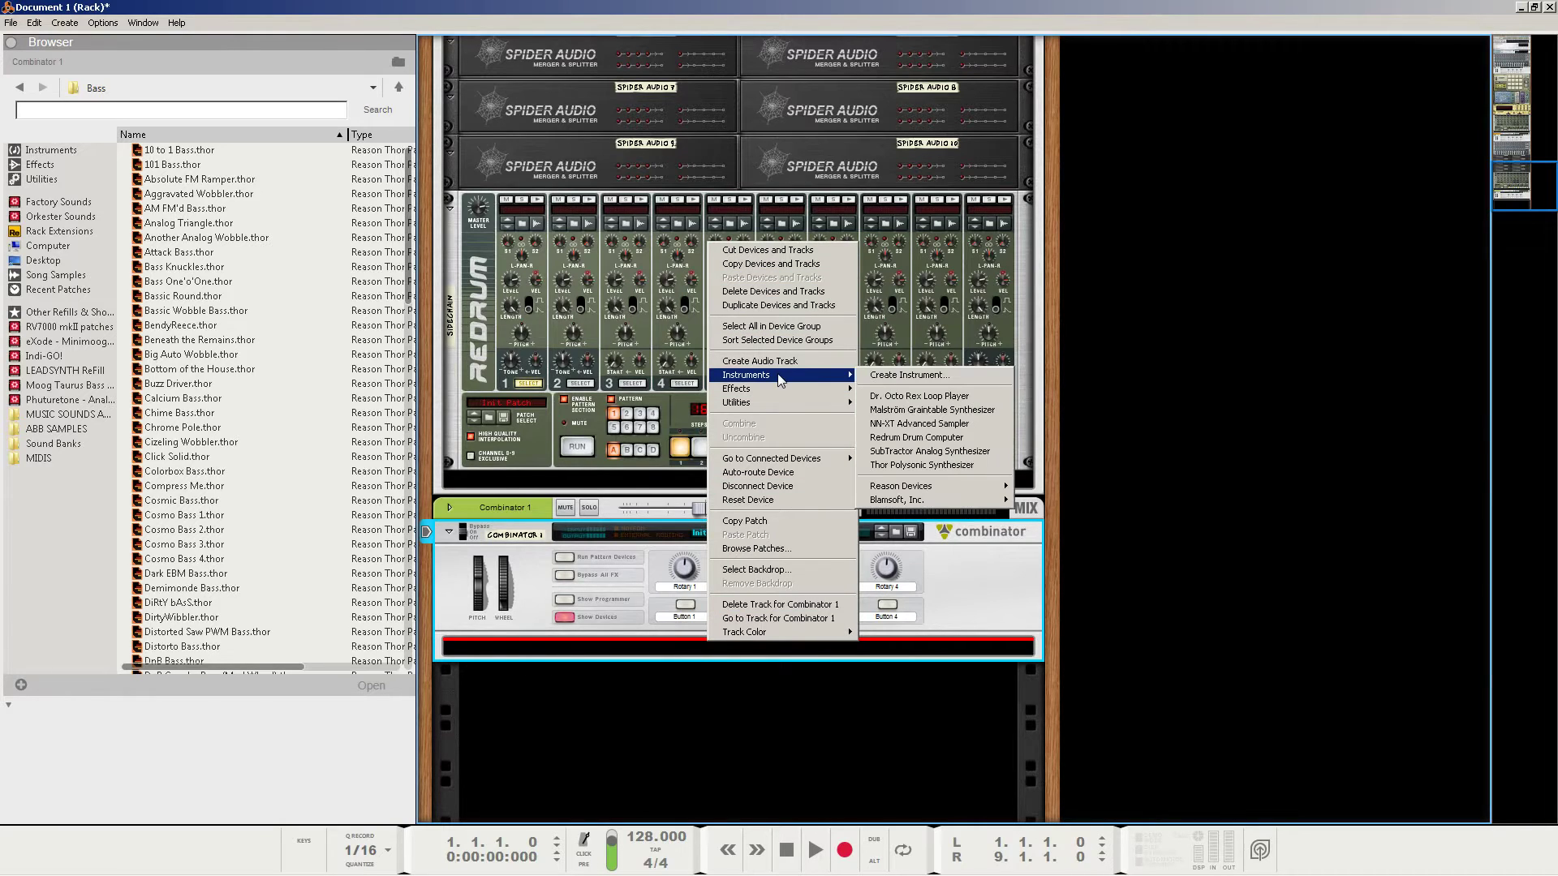
click(922, 479)
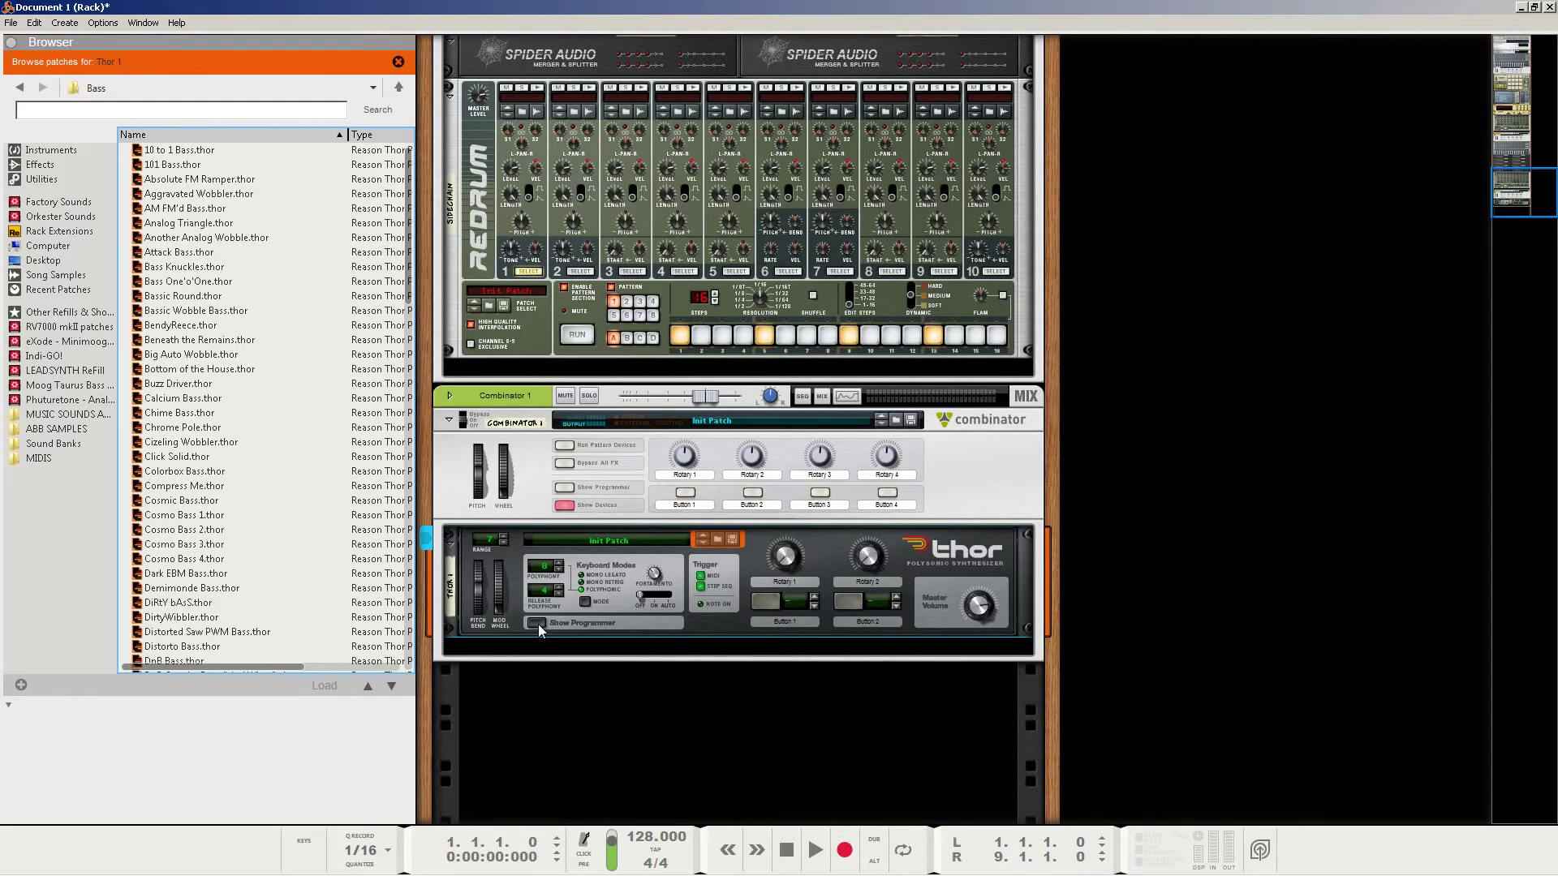
click(538, 625)
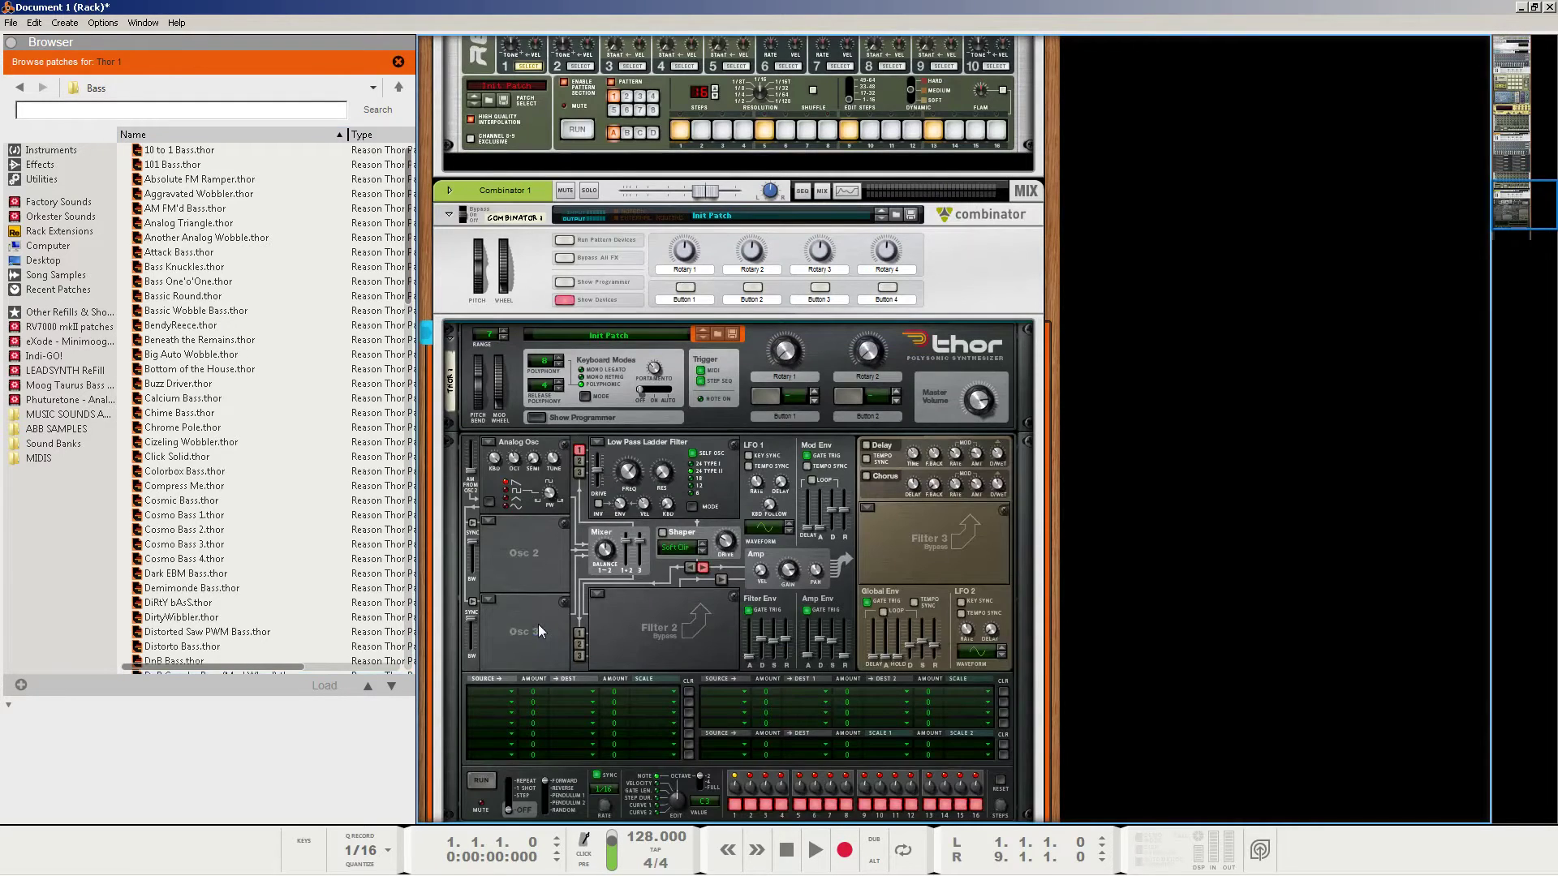
right_click(519, 554)
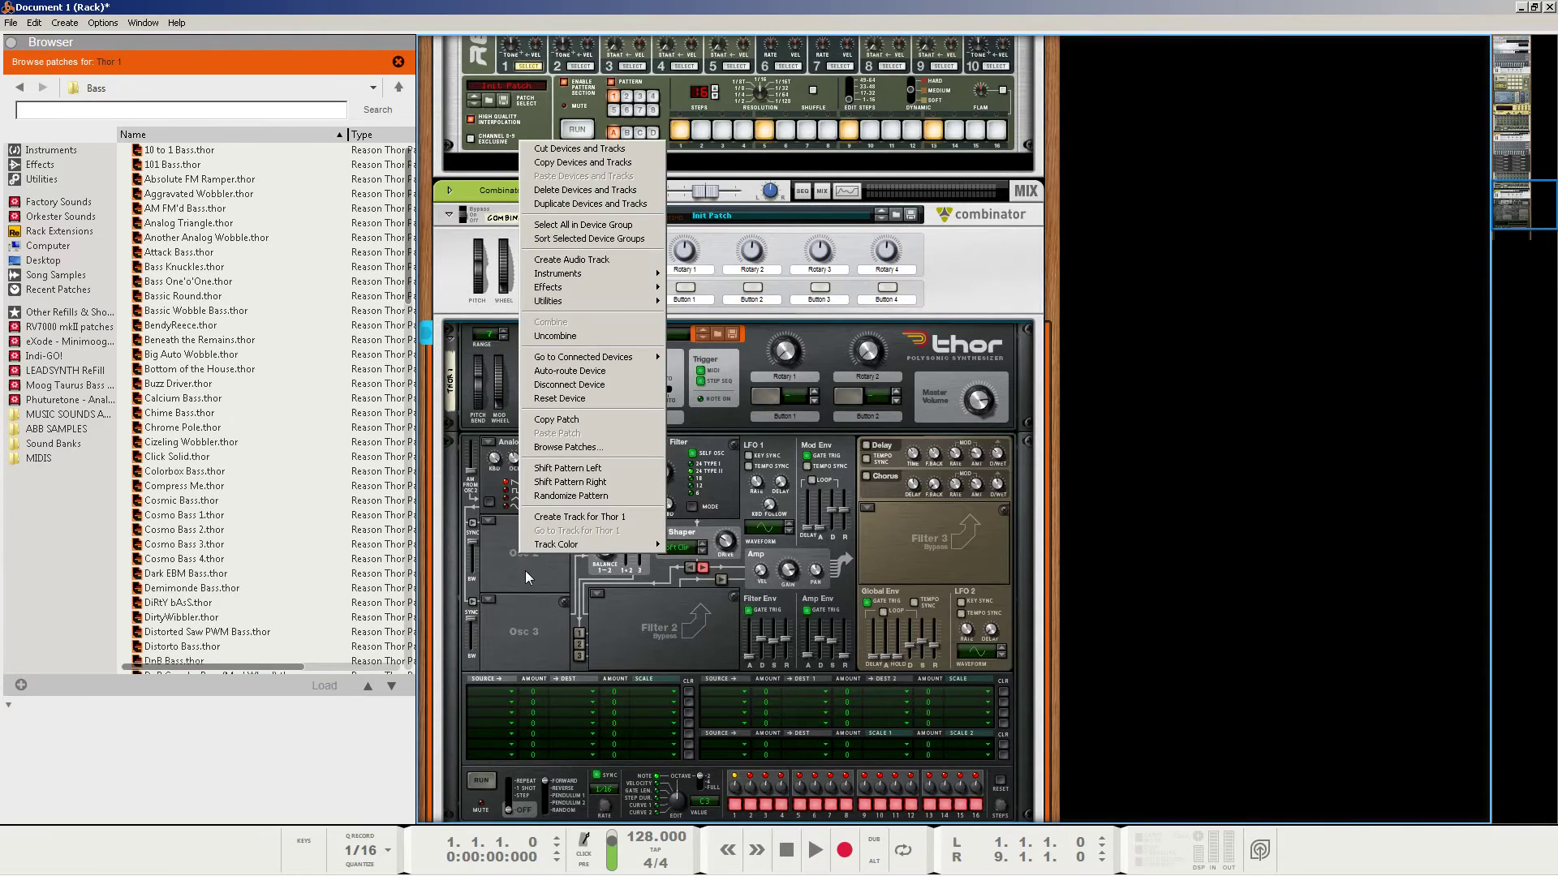
click(568, 398)
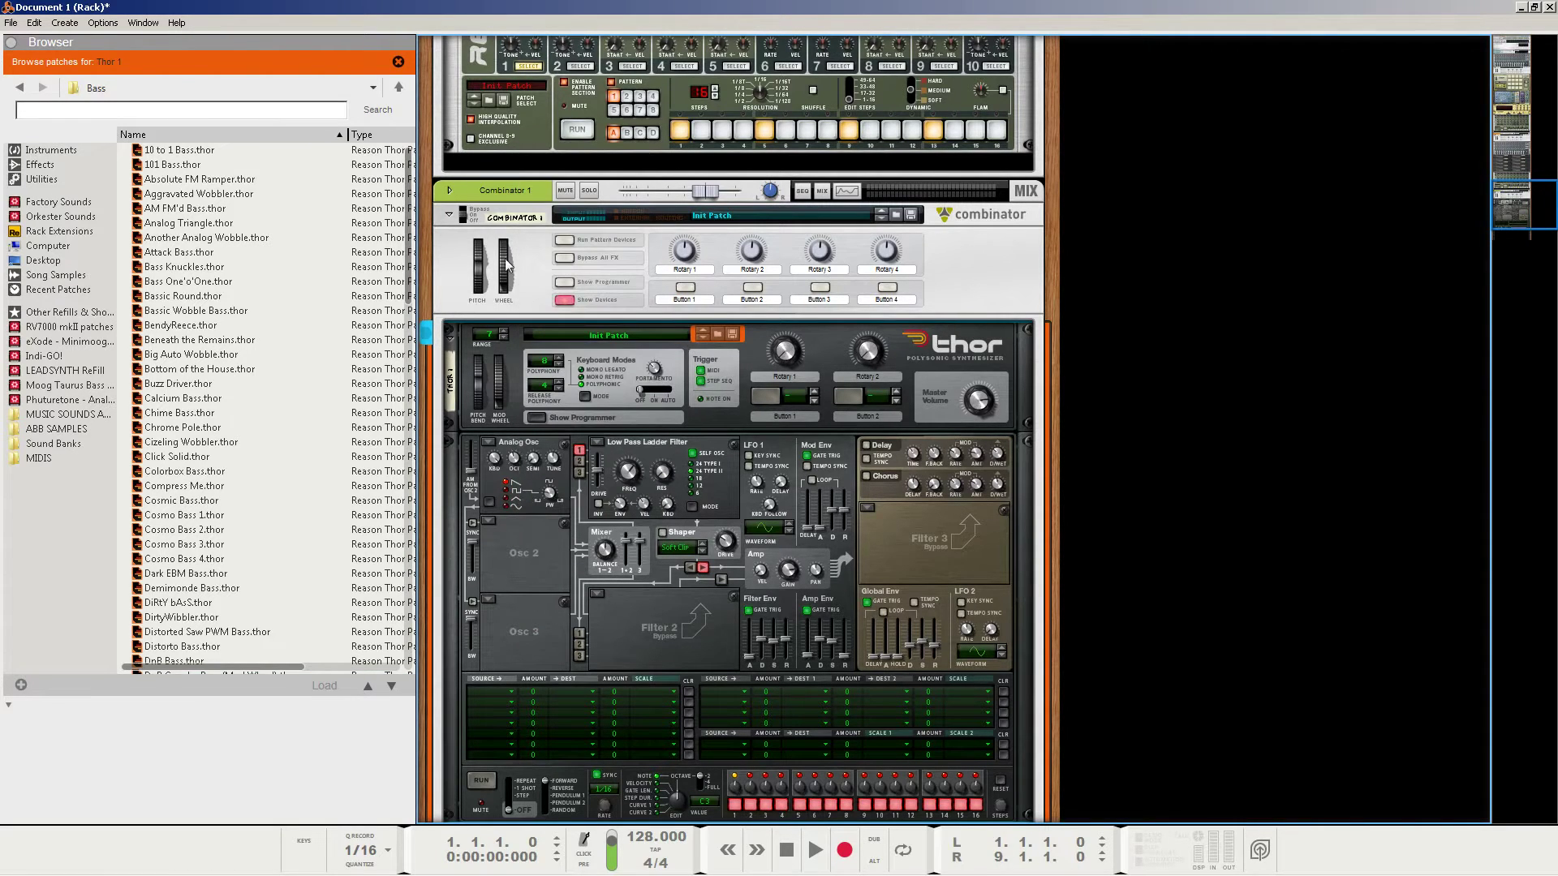
Close the patch browser; set Filter 1 cutoff ~1.15 kHz, resonance 42, envelope amount 108
click(397, 62)
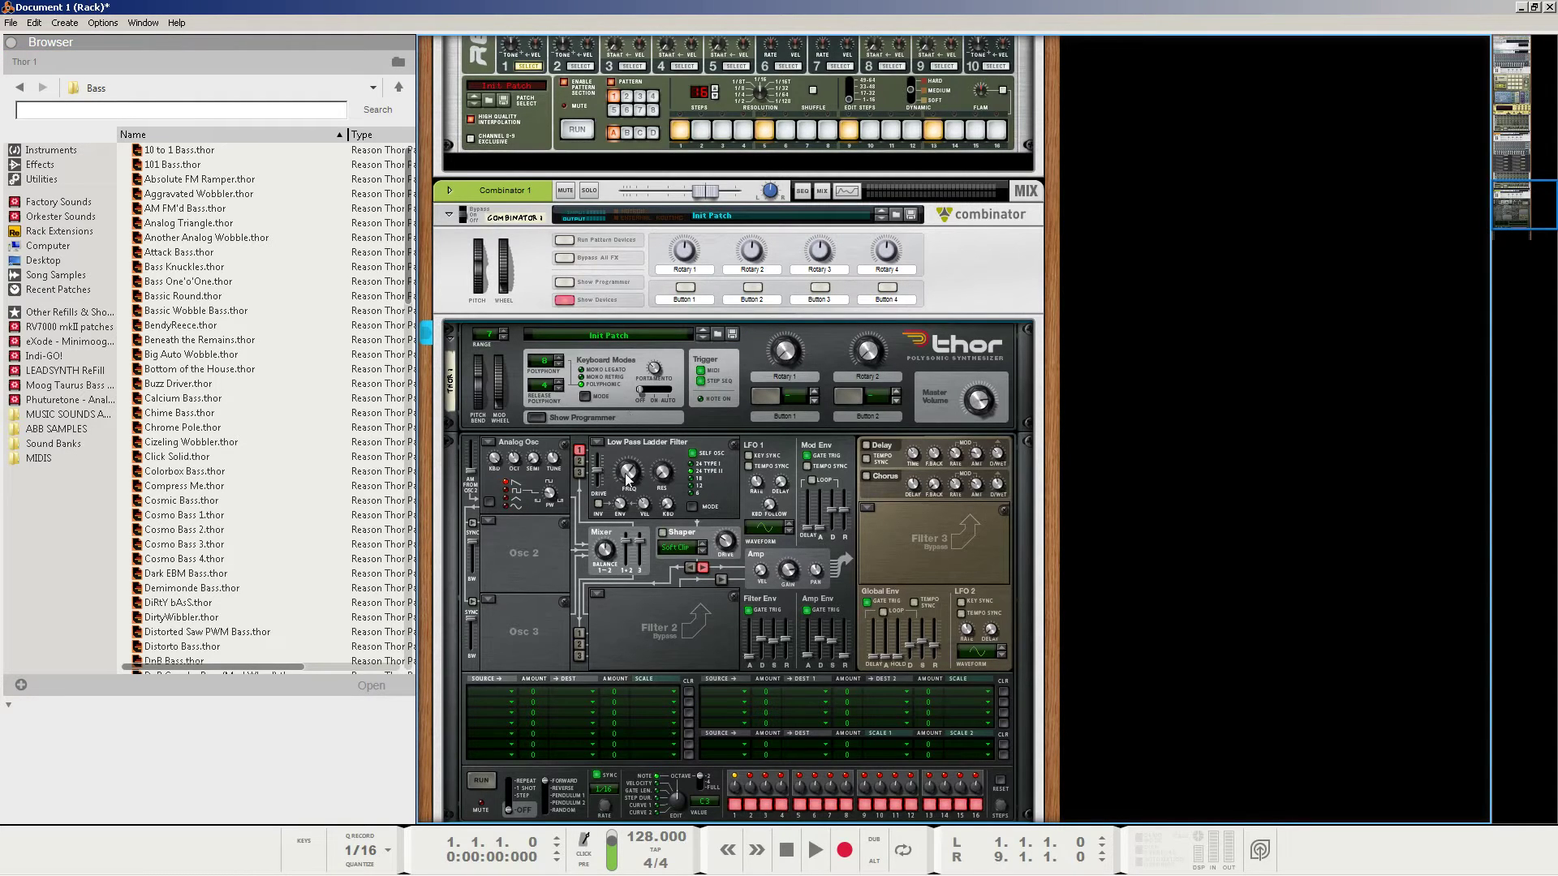
mouse_move(625, 477)
drag(625, 477, 631, 482)
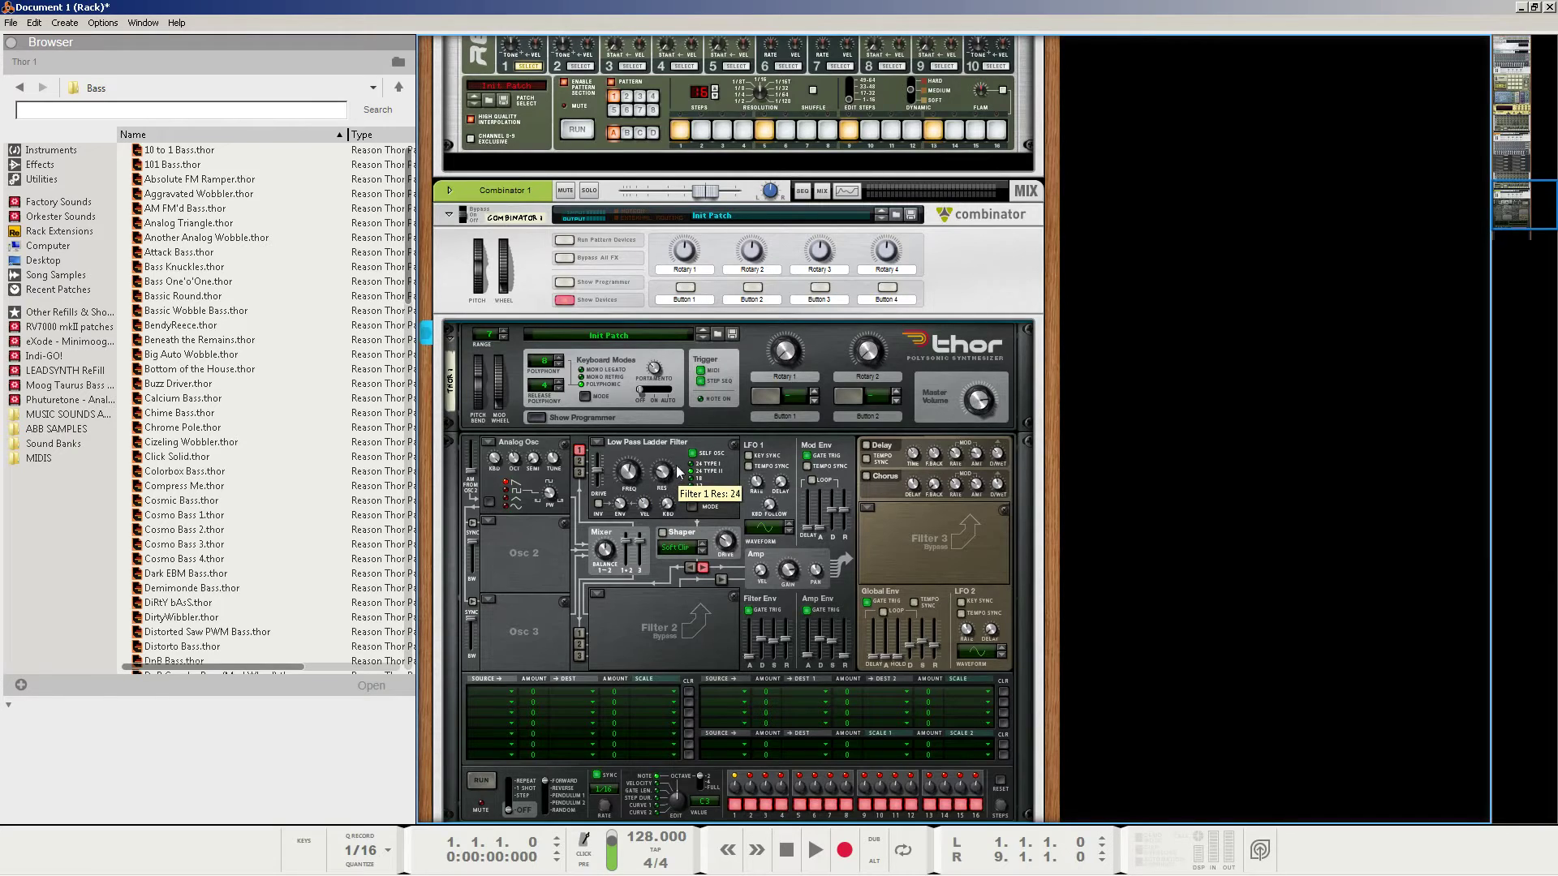
drag(679, 469, 683, 465)
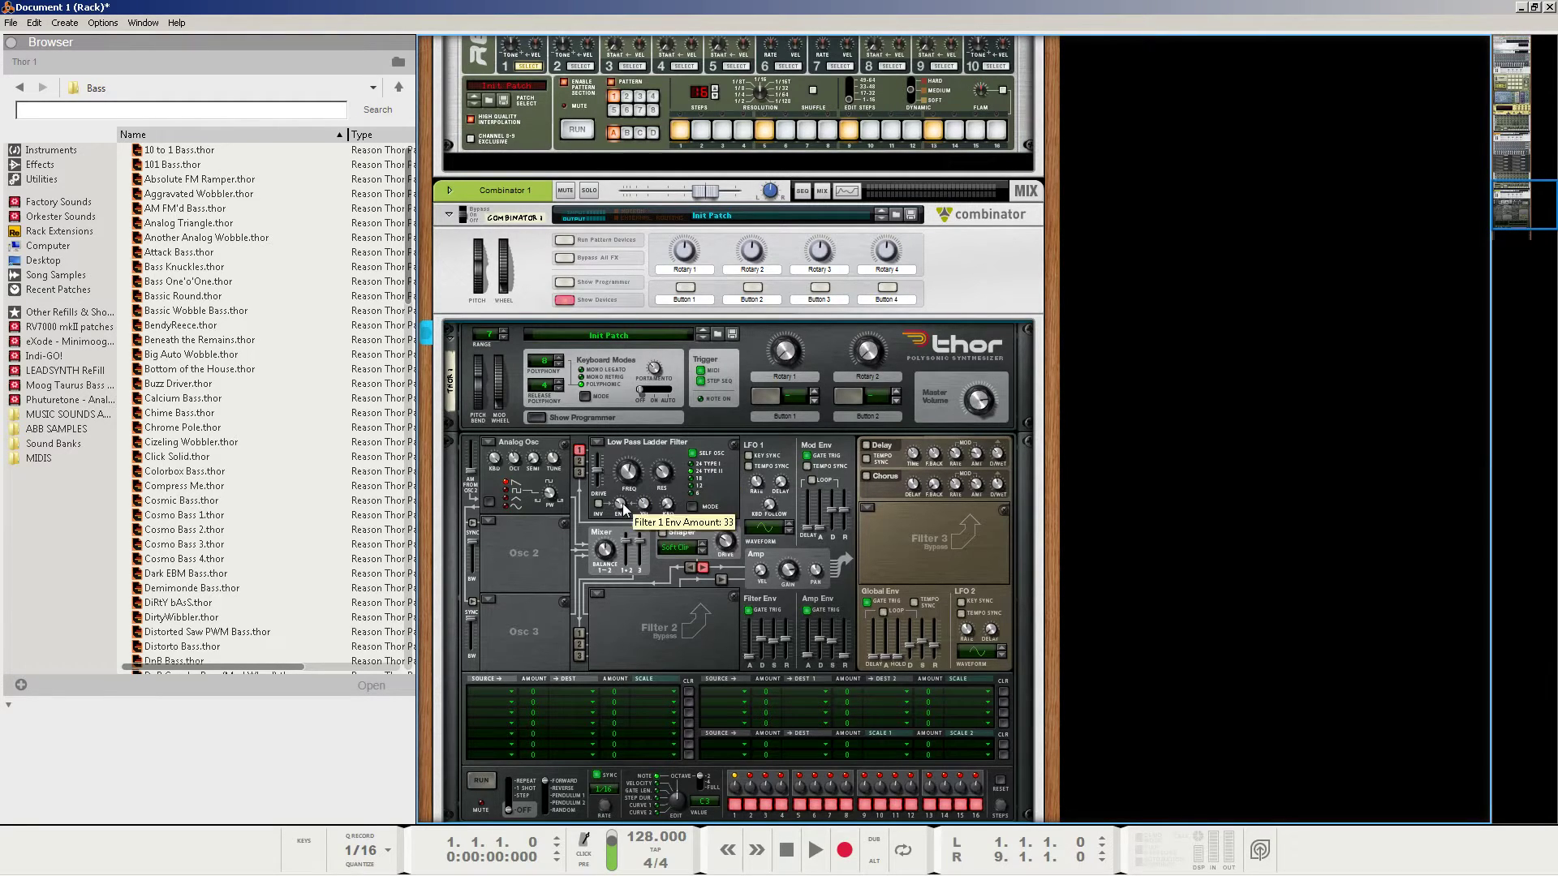
drag(622, 516, 632, 488)
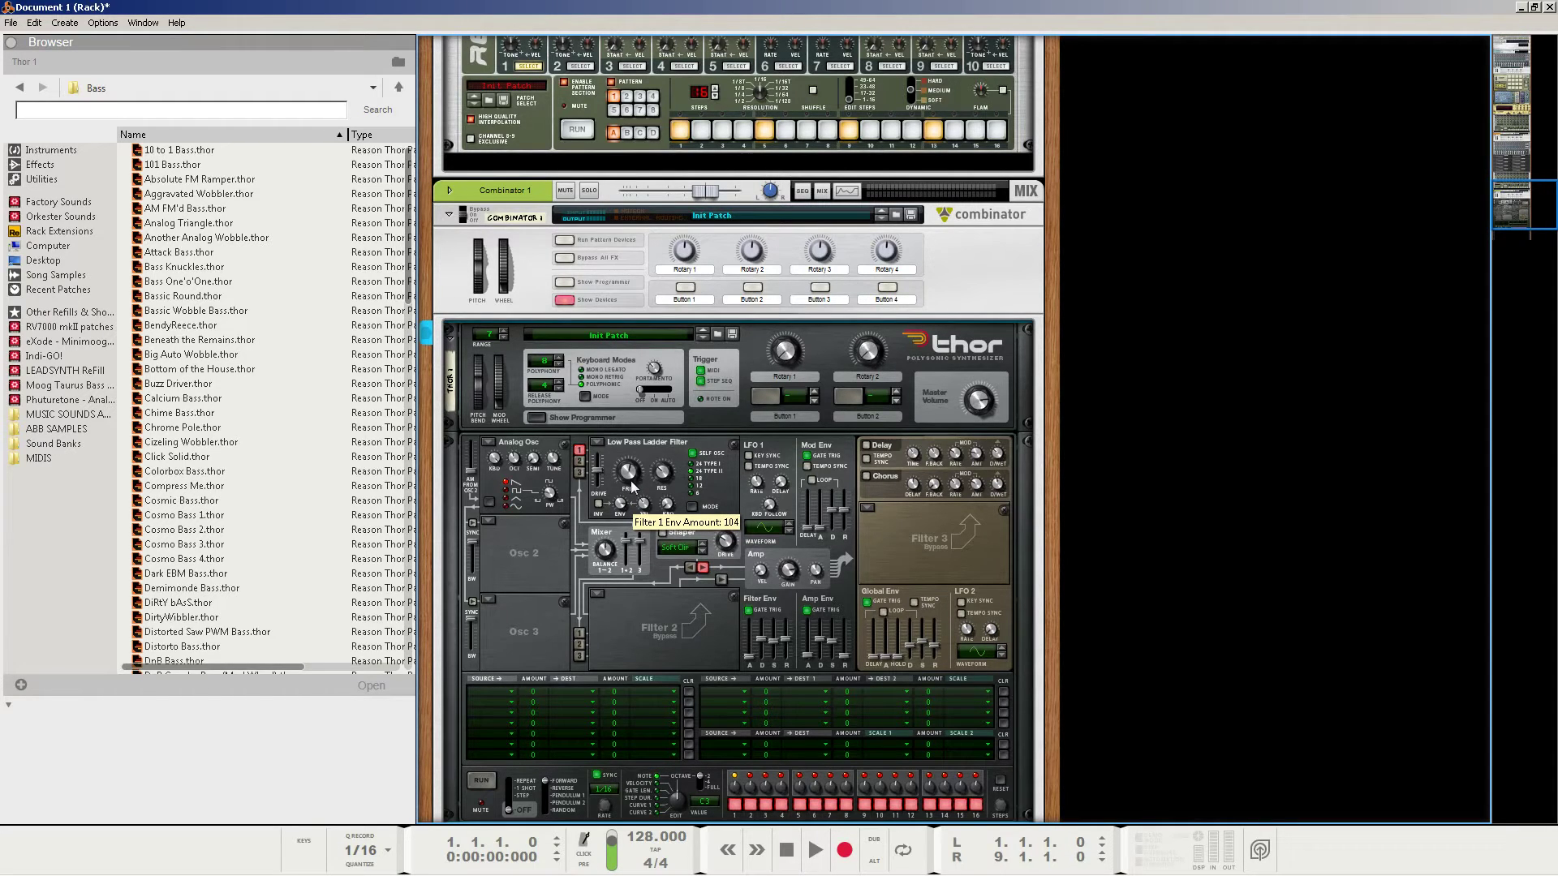
Make Osc 1 an FM Pair with modulator ratio 10, more FM amount and octave 2
click(489, 443)
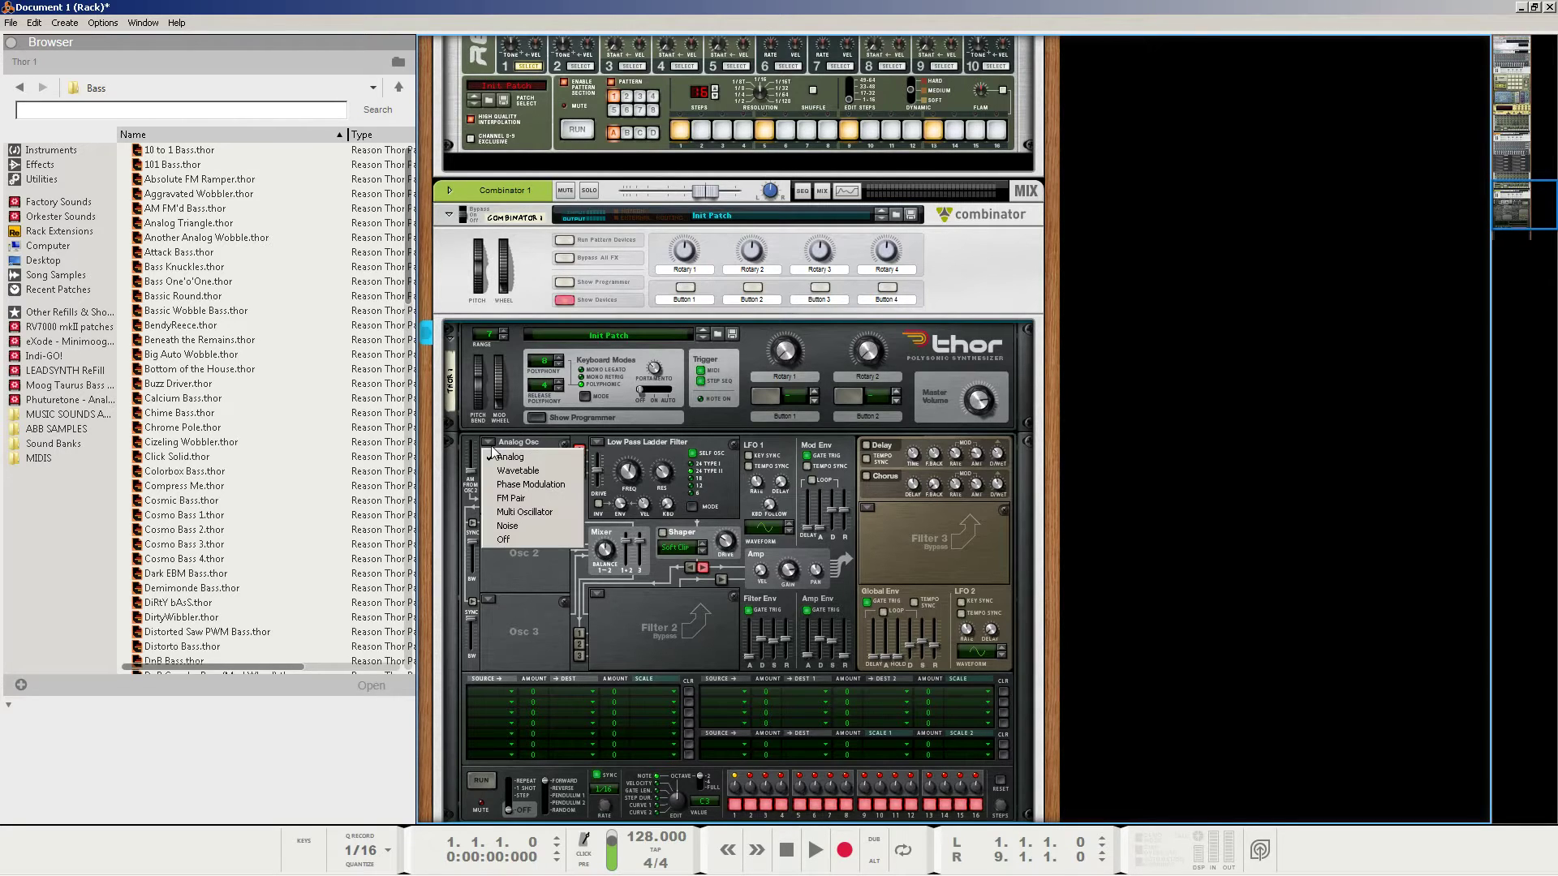
click(510, 498)
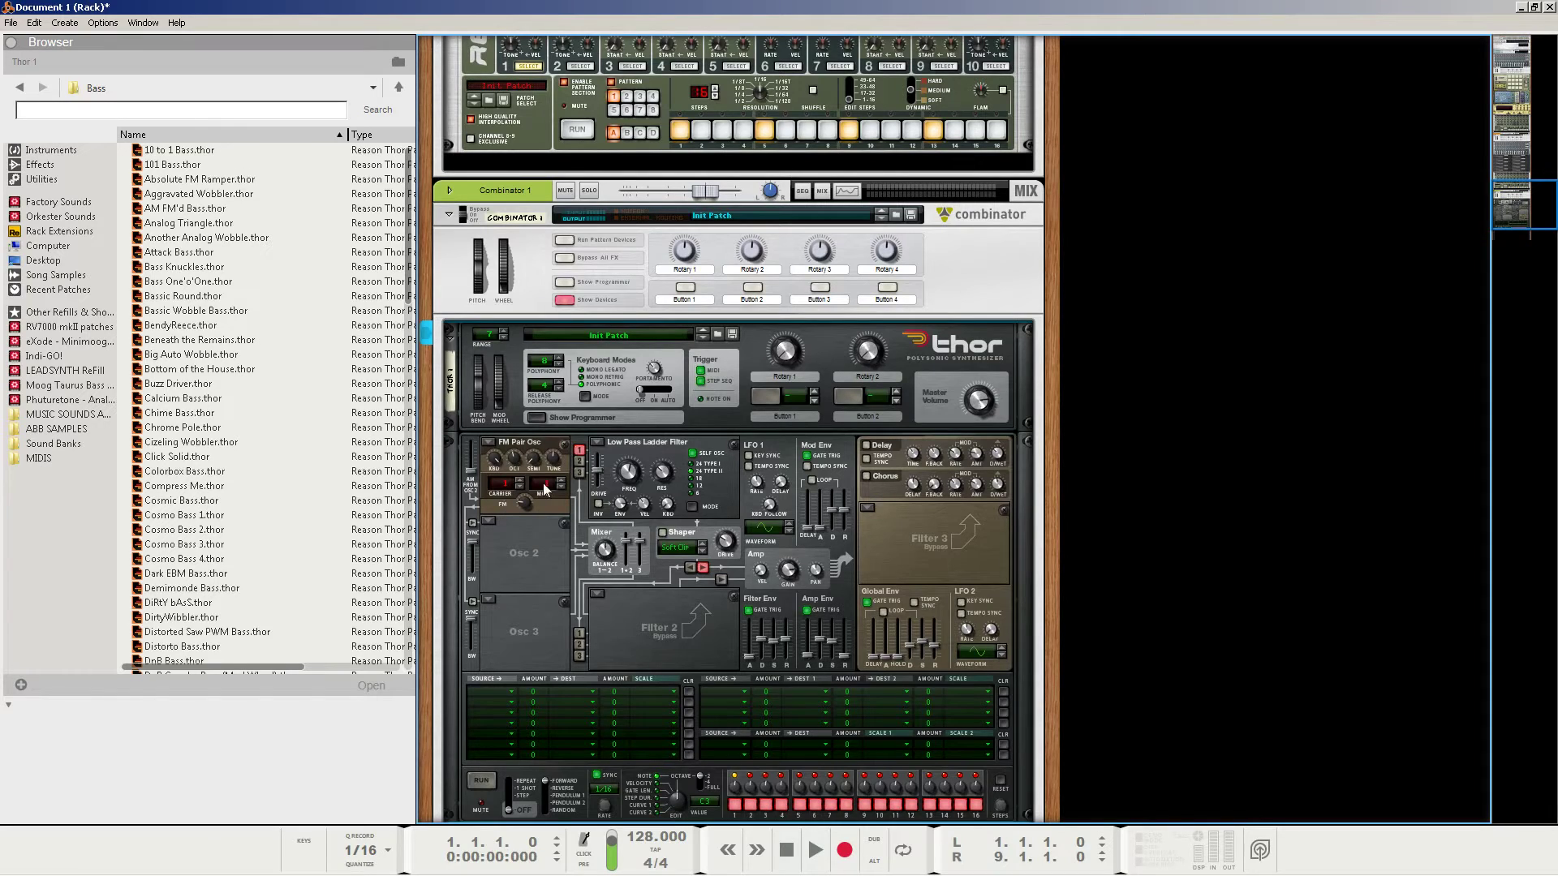
drag(547, 492, 567, 458)
drag(526, 504, 538, 504)
drag(512, 461, 515, 473)
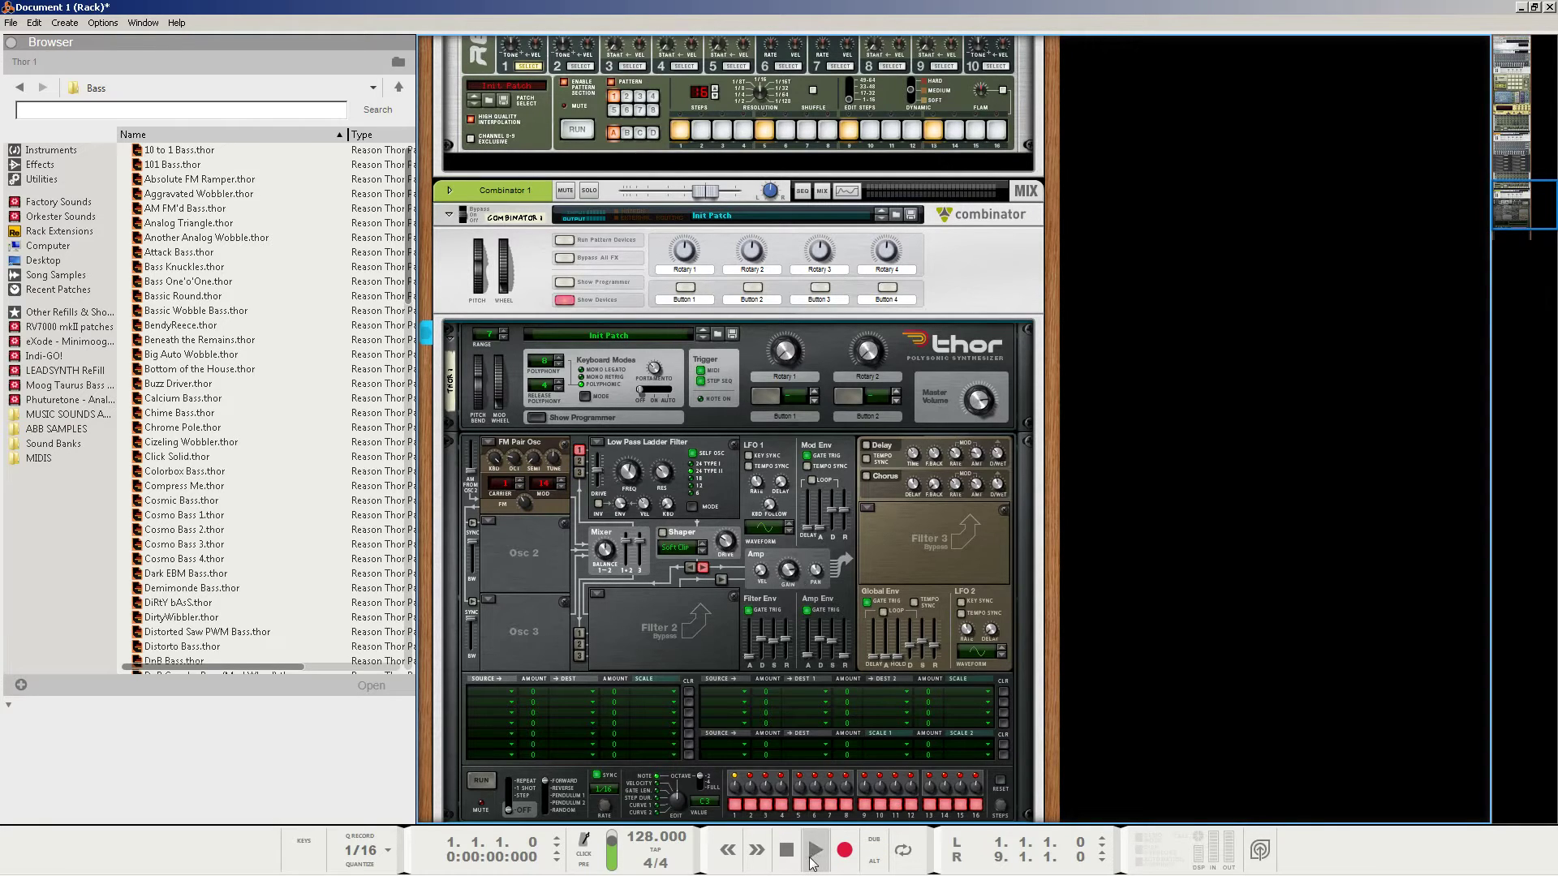
Play and stop the song to hear the new FM tone
click(812, 852)
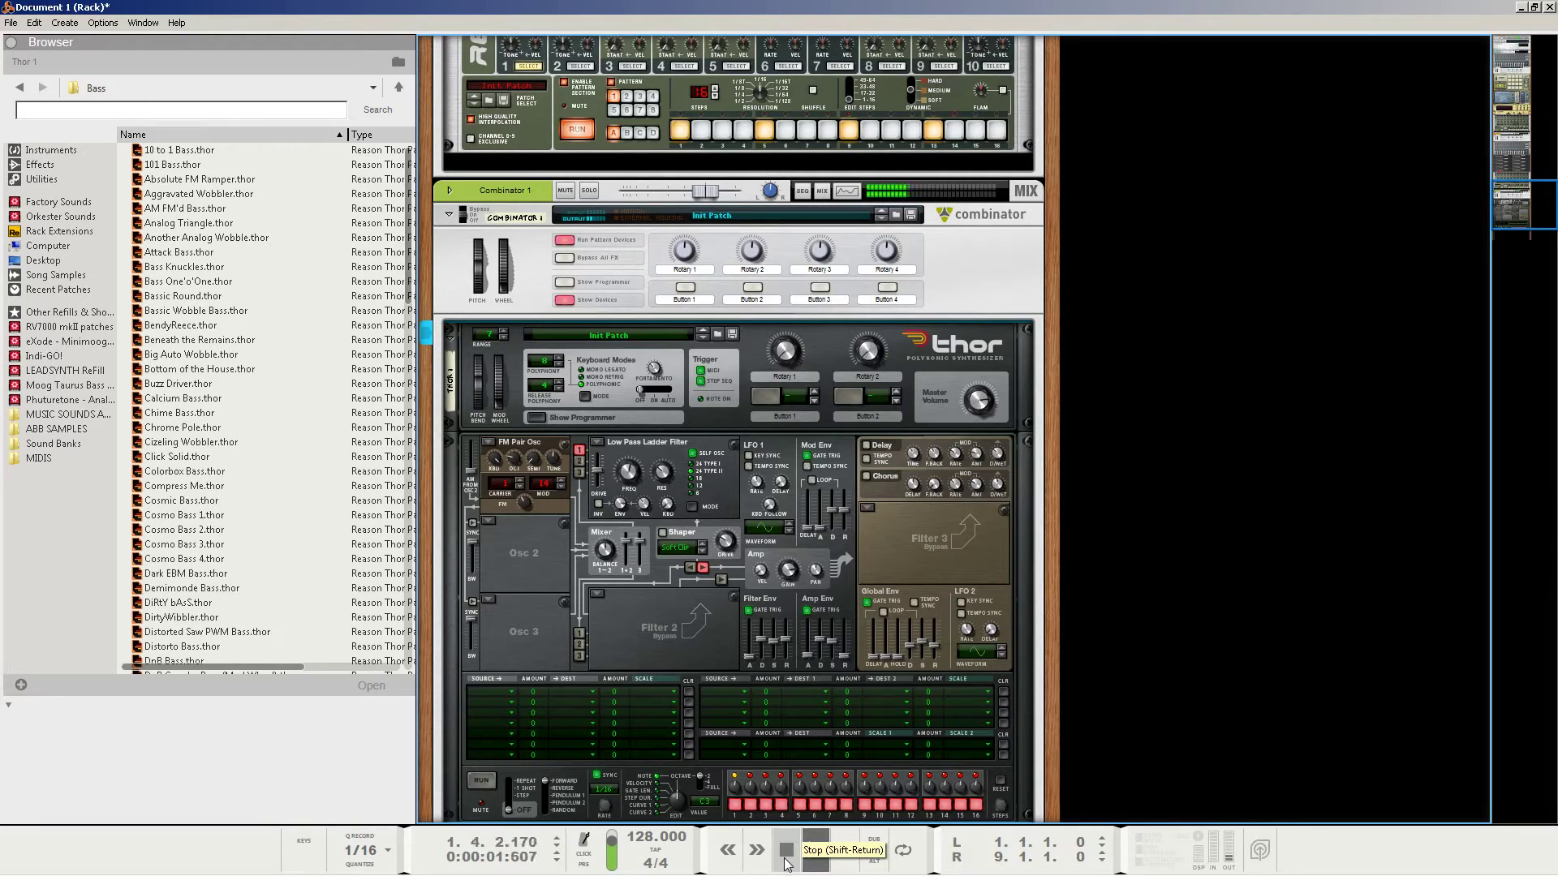
click(788, 862)
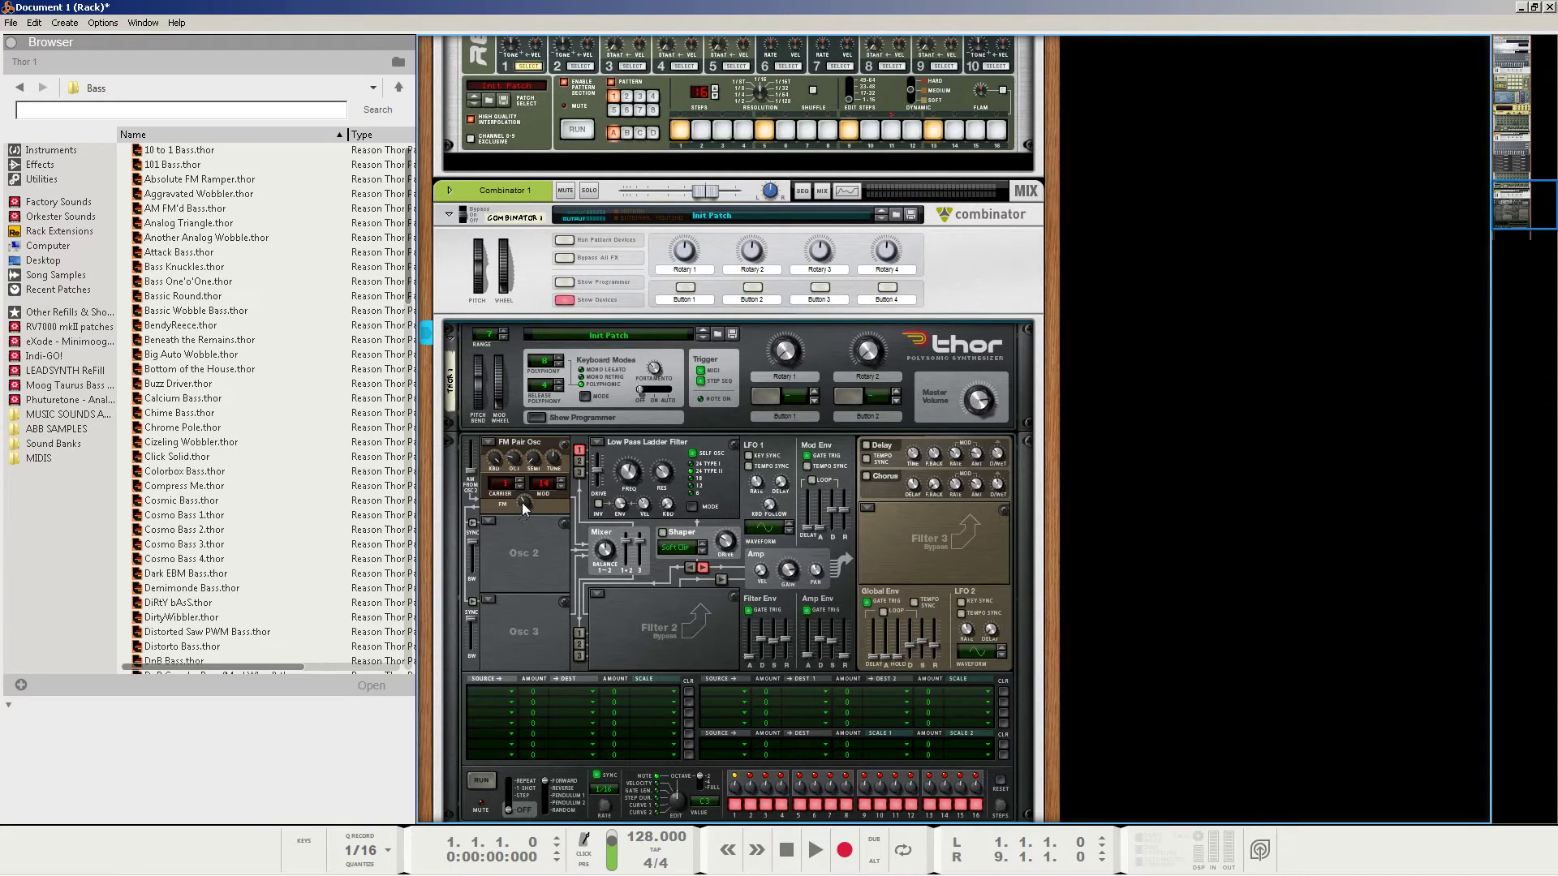
Make Osc 2 a Wavetable at position 85, synced to Osc 1
mouse_move(522, 503)
click(490, 523)
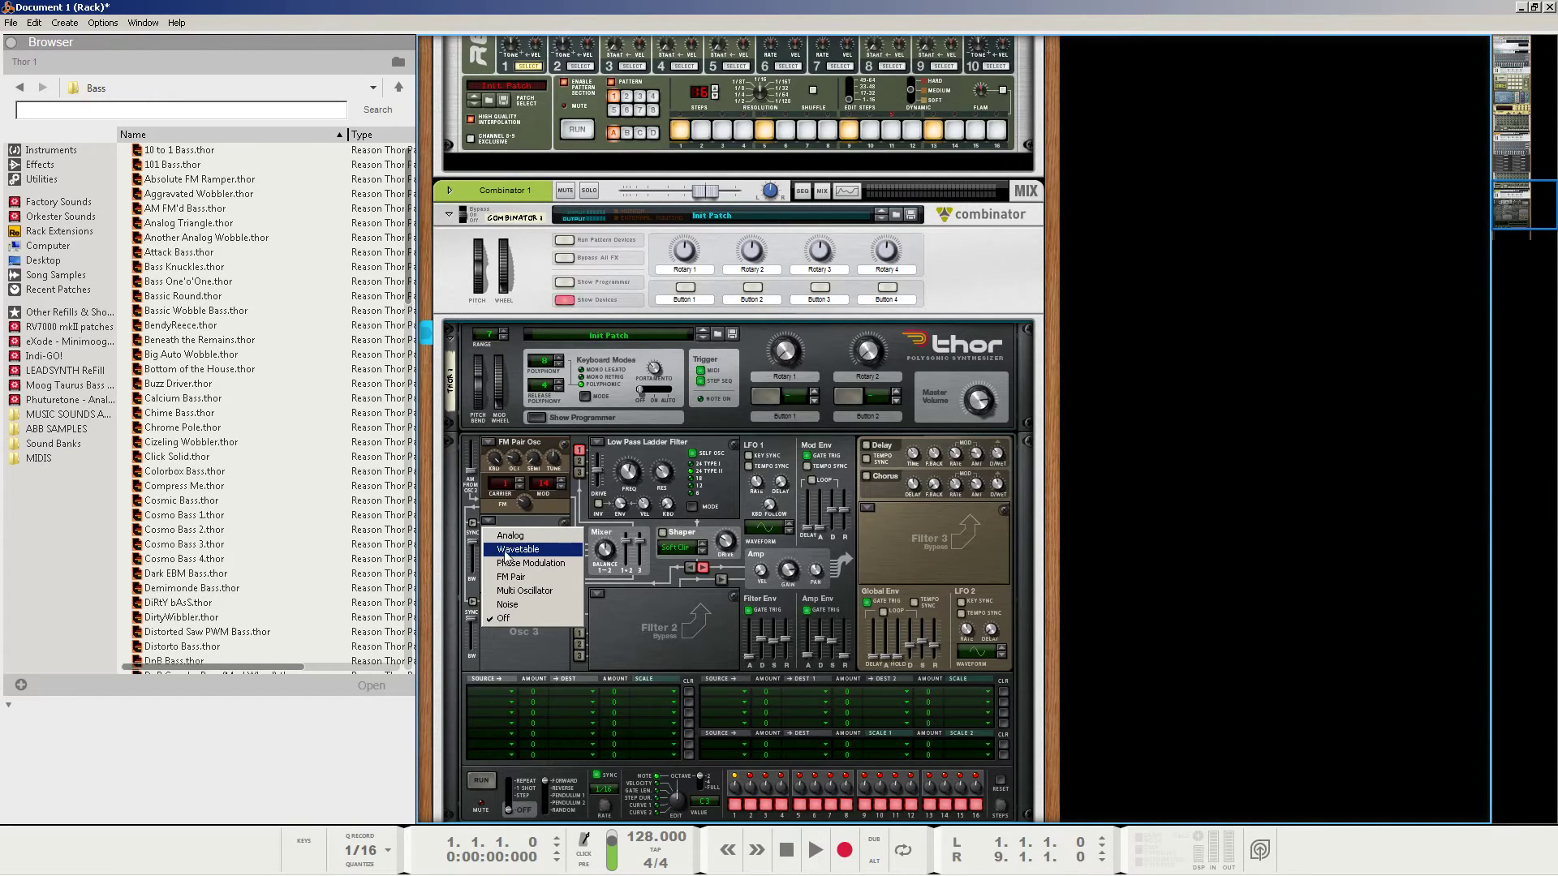
click(507, 551)
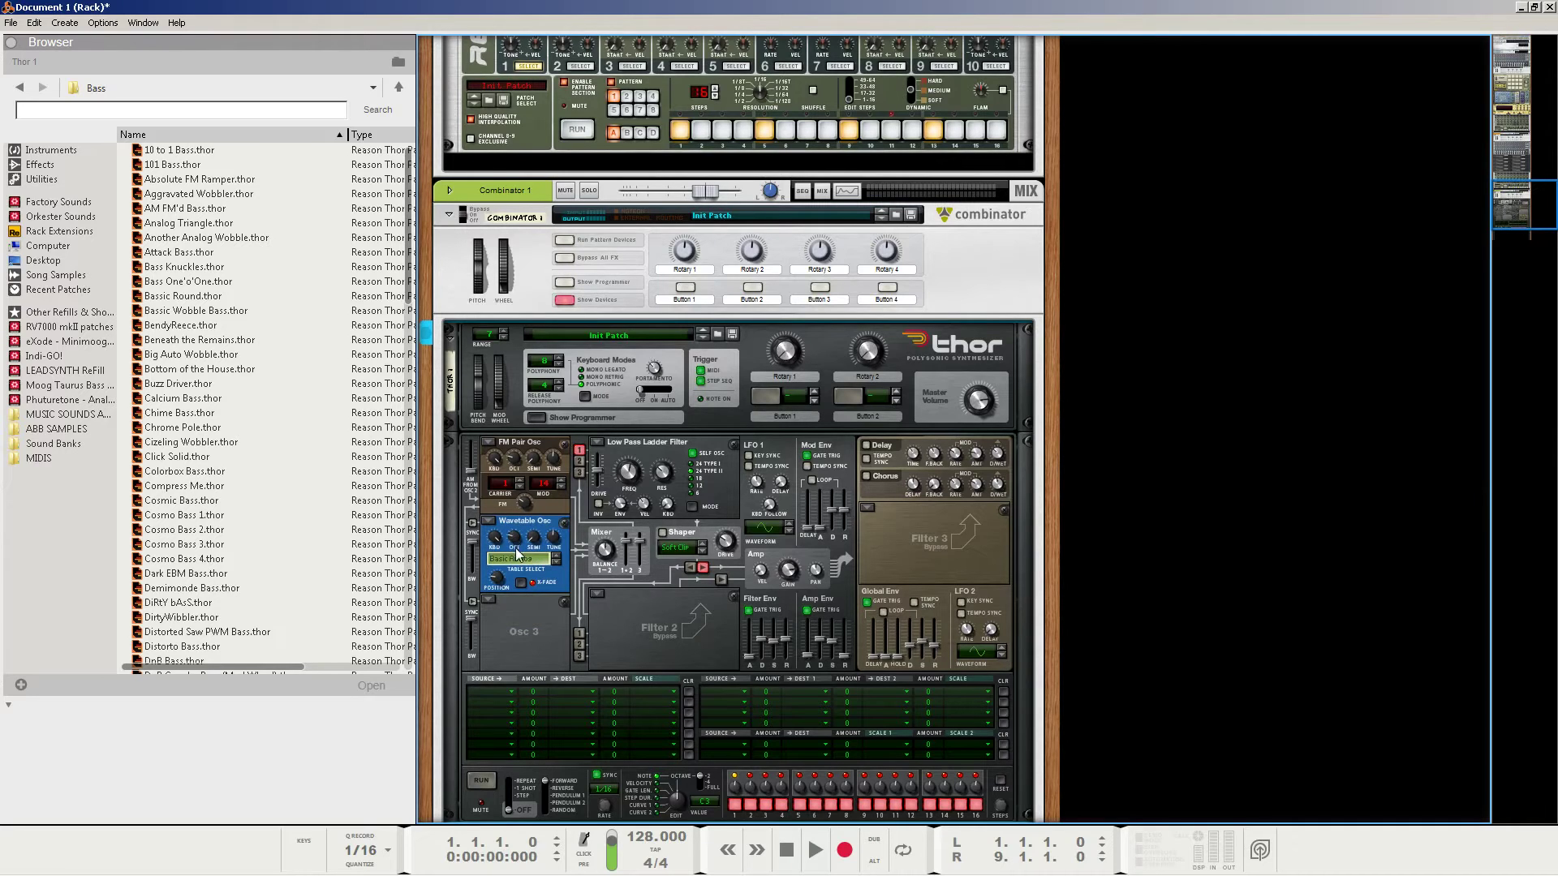
drag(502, 576, 508, 559)
click(472, 524)
Set the shaper to Hard Clip with drive 77 and route Osc 2 to filter 1
click(703, 550)
mouse_move(727, 546)
drag(728, 545, 736, 525)
click(580, 463)
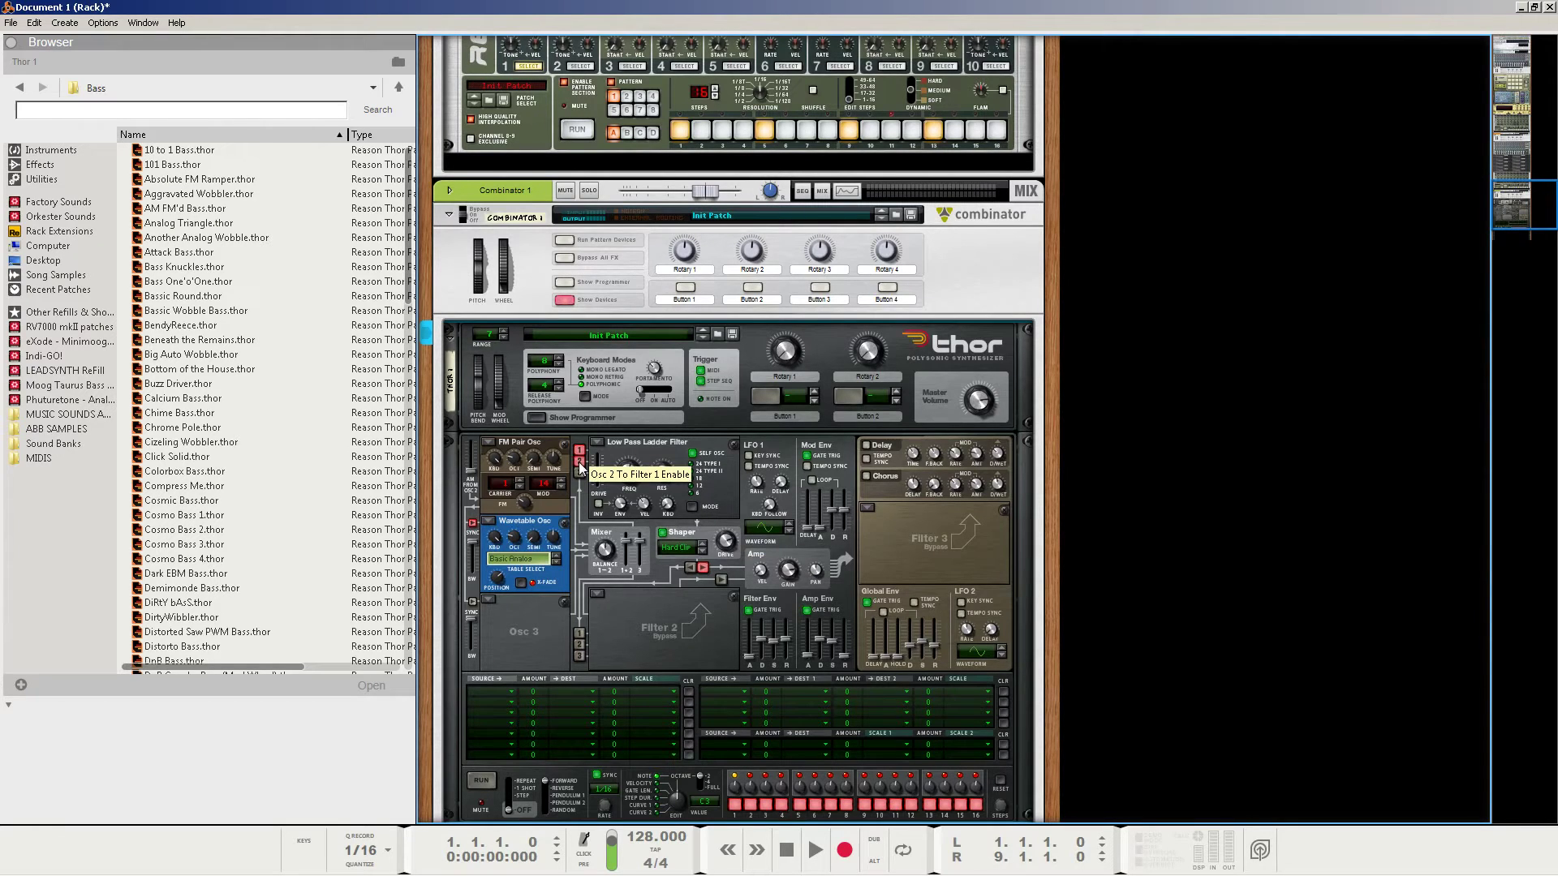
Audition the patch, then raise the amp envelope's sustain and decay sliders
click(815, 862)
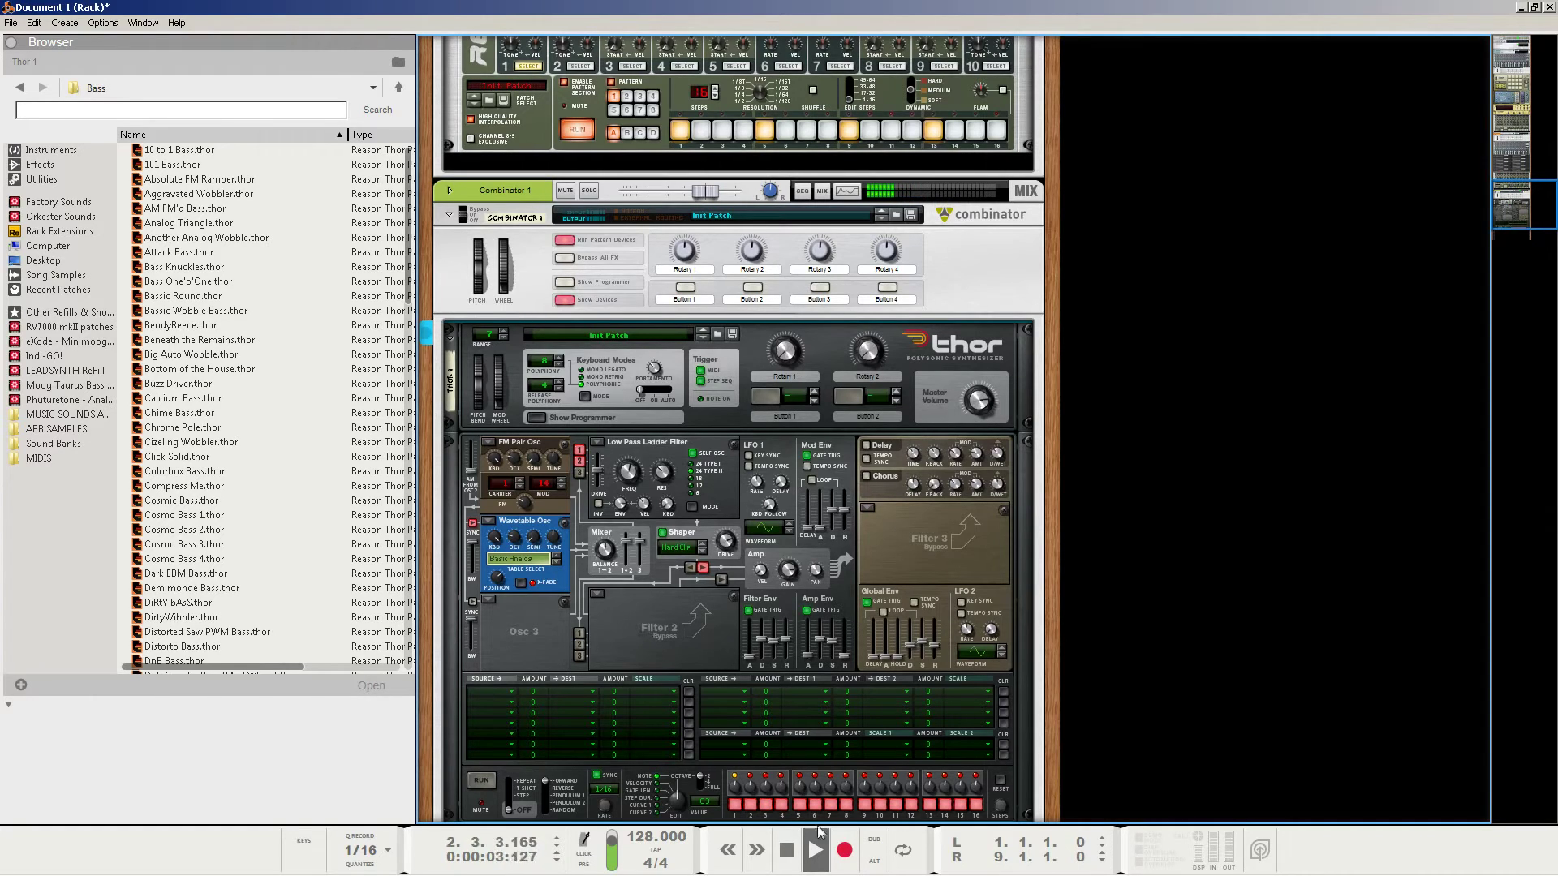
double_click(786, 850)
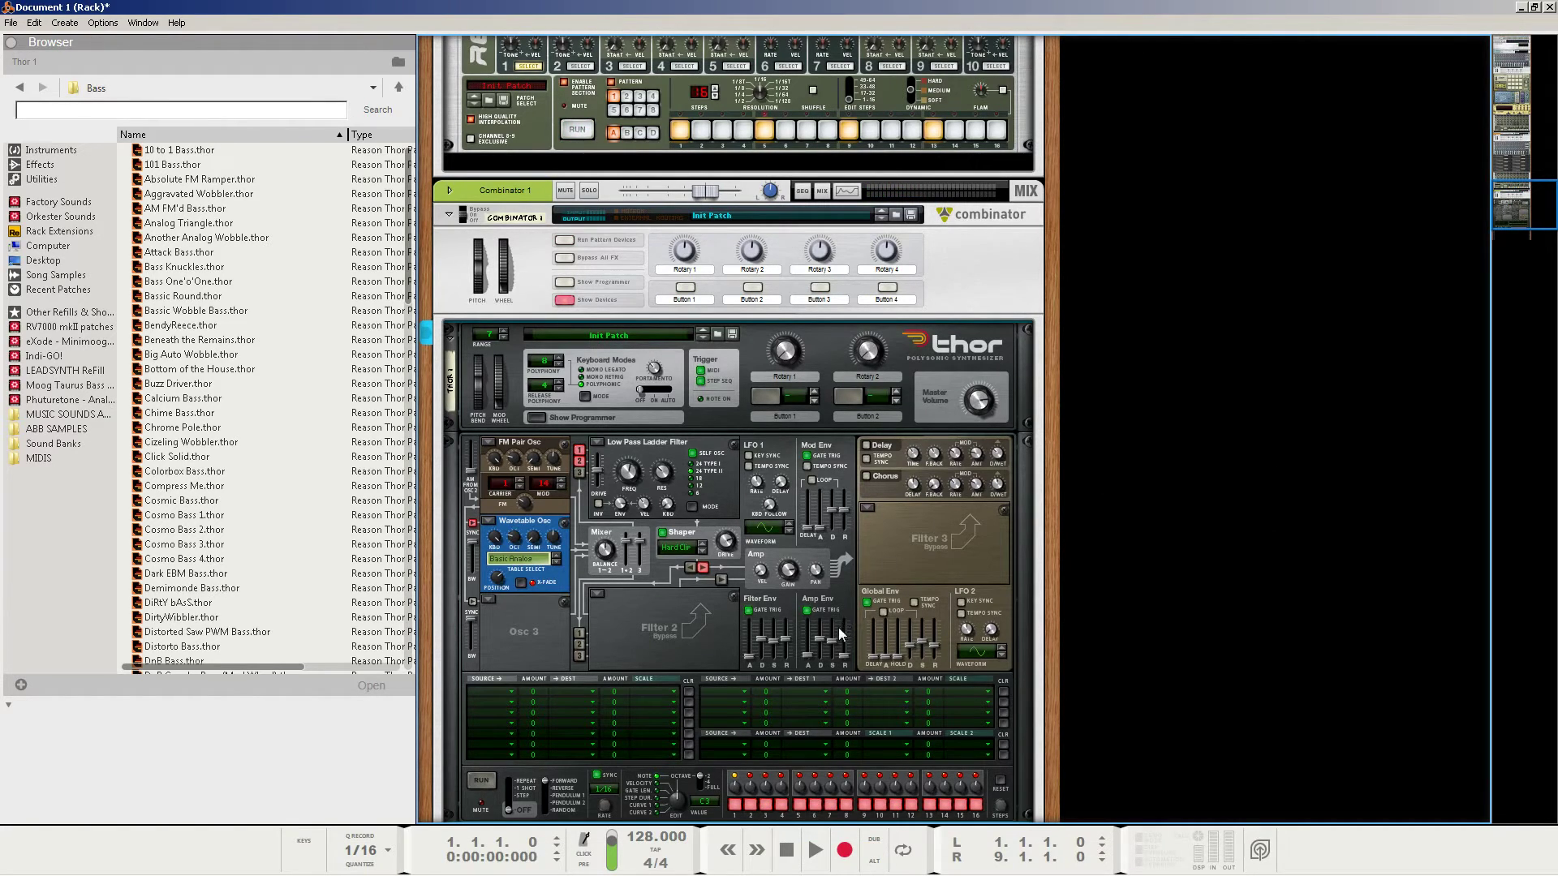
mouse_move(829, 641)
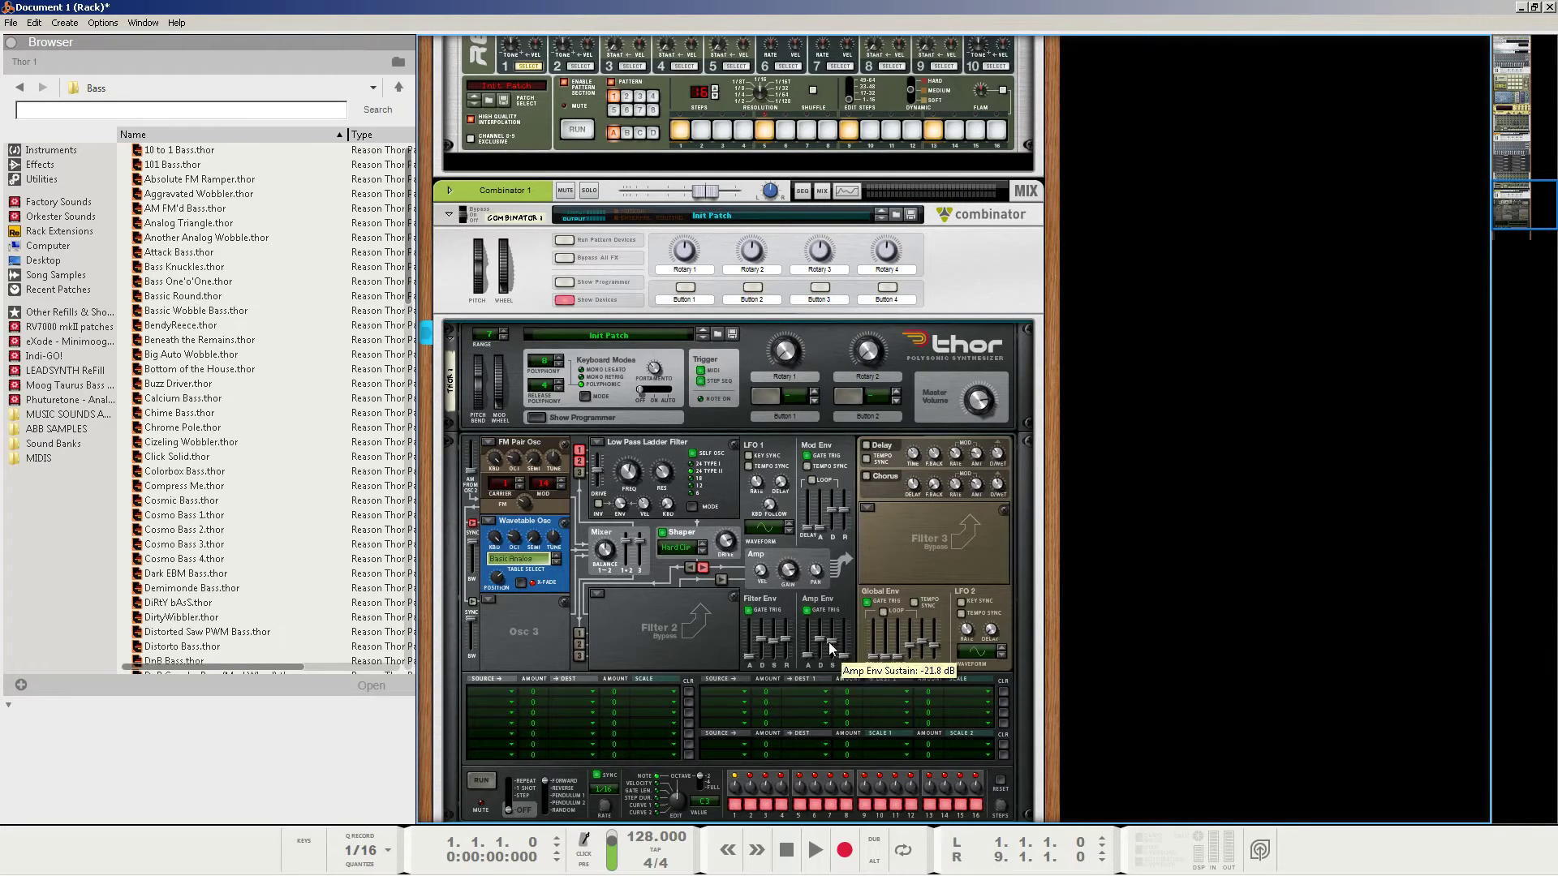
drag(833, 641, 829, 597)
mouse_move(821, 621)
mouse_move(810, 654)
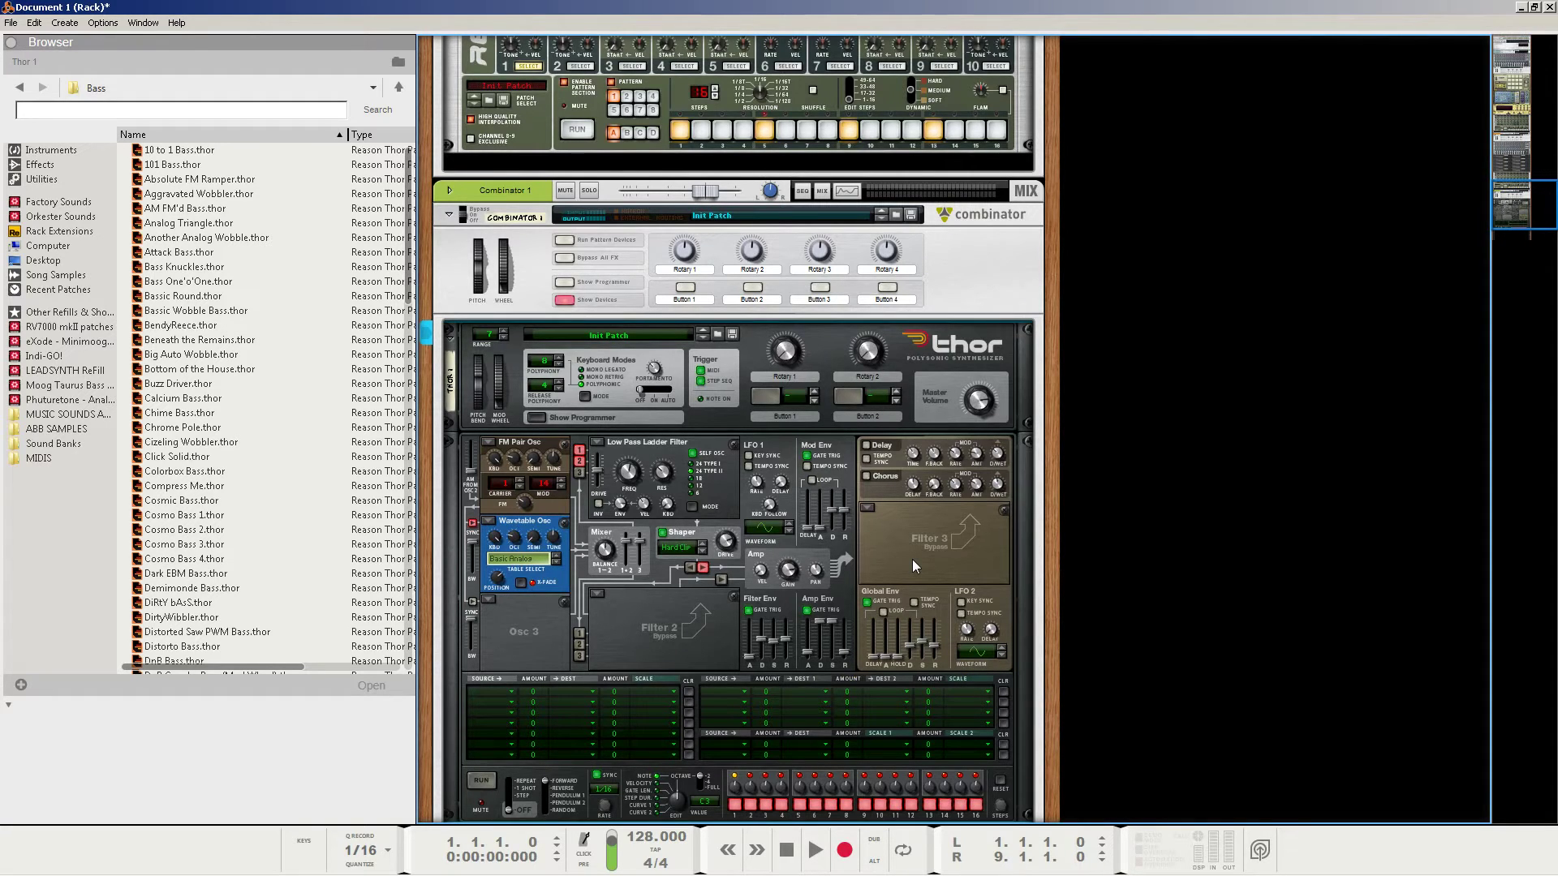
Insert a Scream 4 distortion below Thor, then select it and turn P1 down
scroll(665, 552, down, 3)
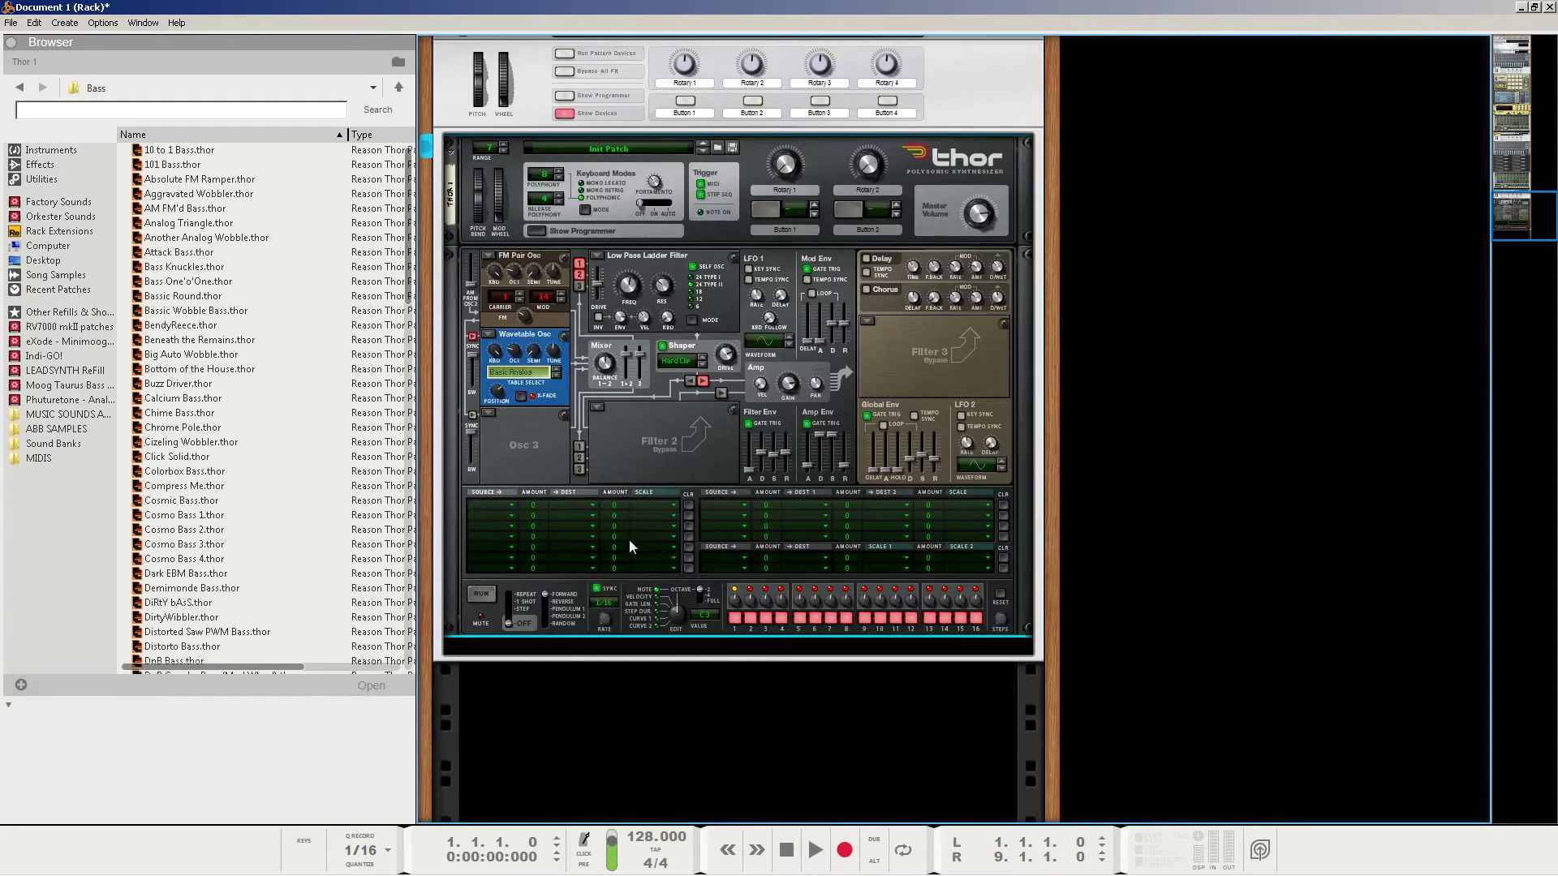
right_click(645, 436)
mouse_move(718, 586)
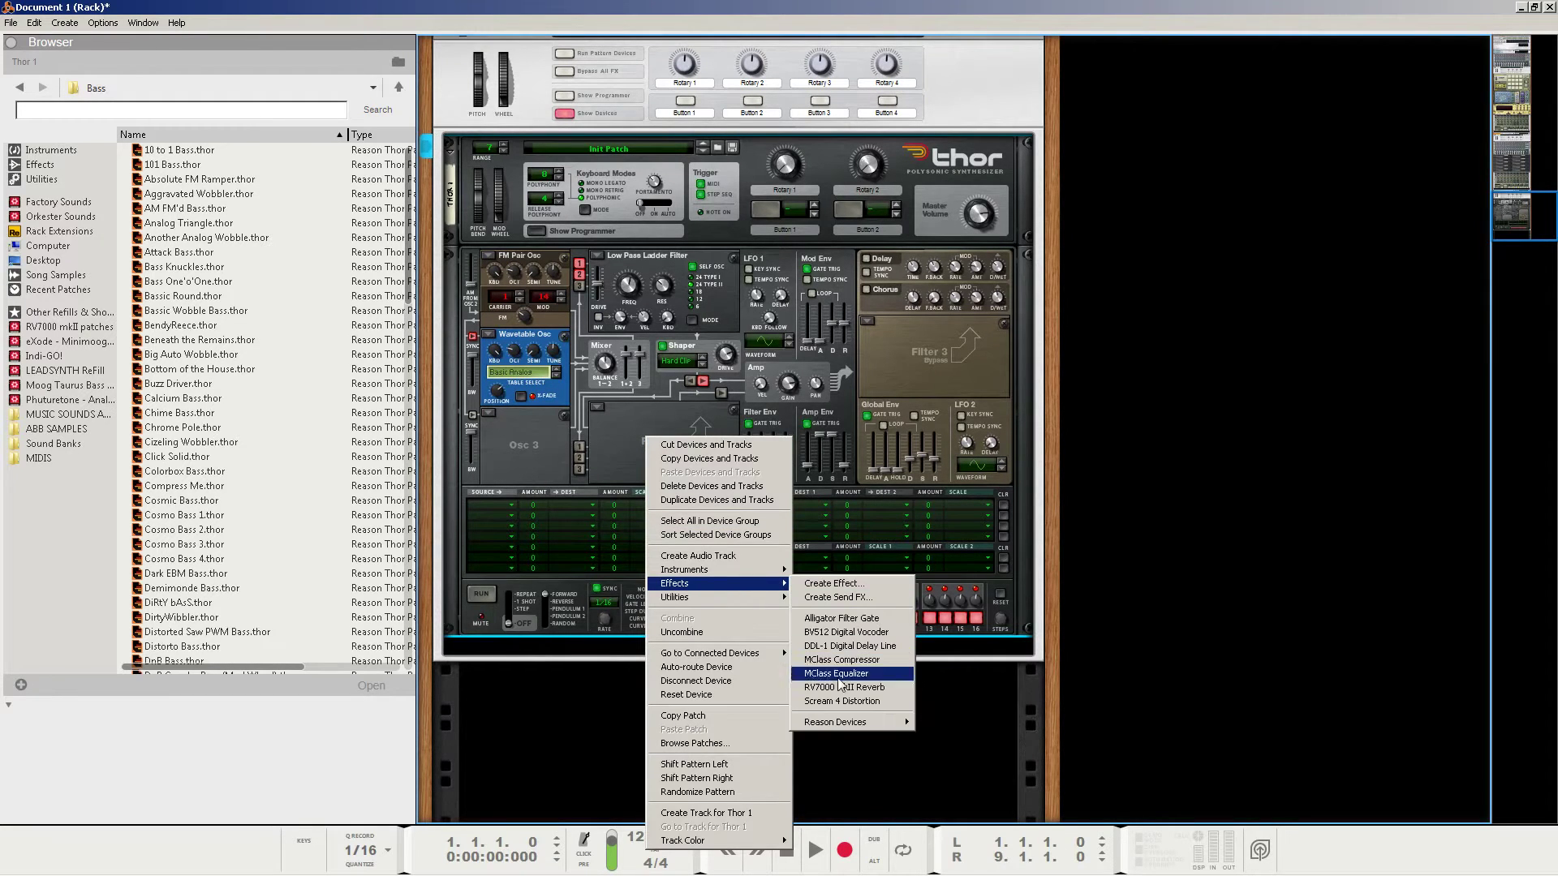
click(833, 708)
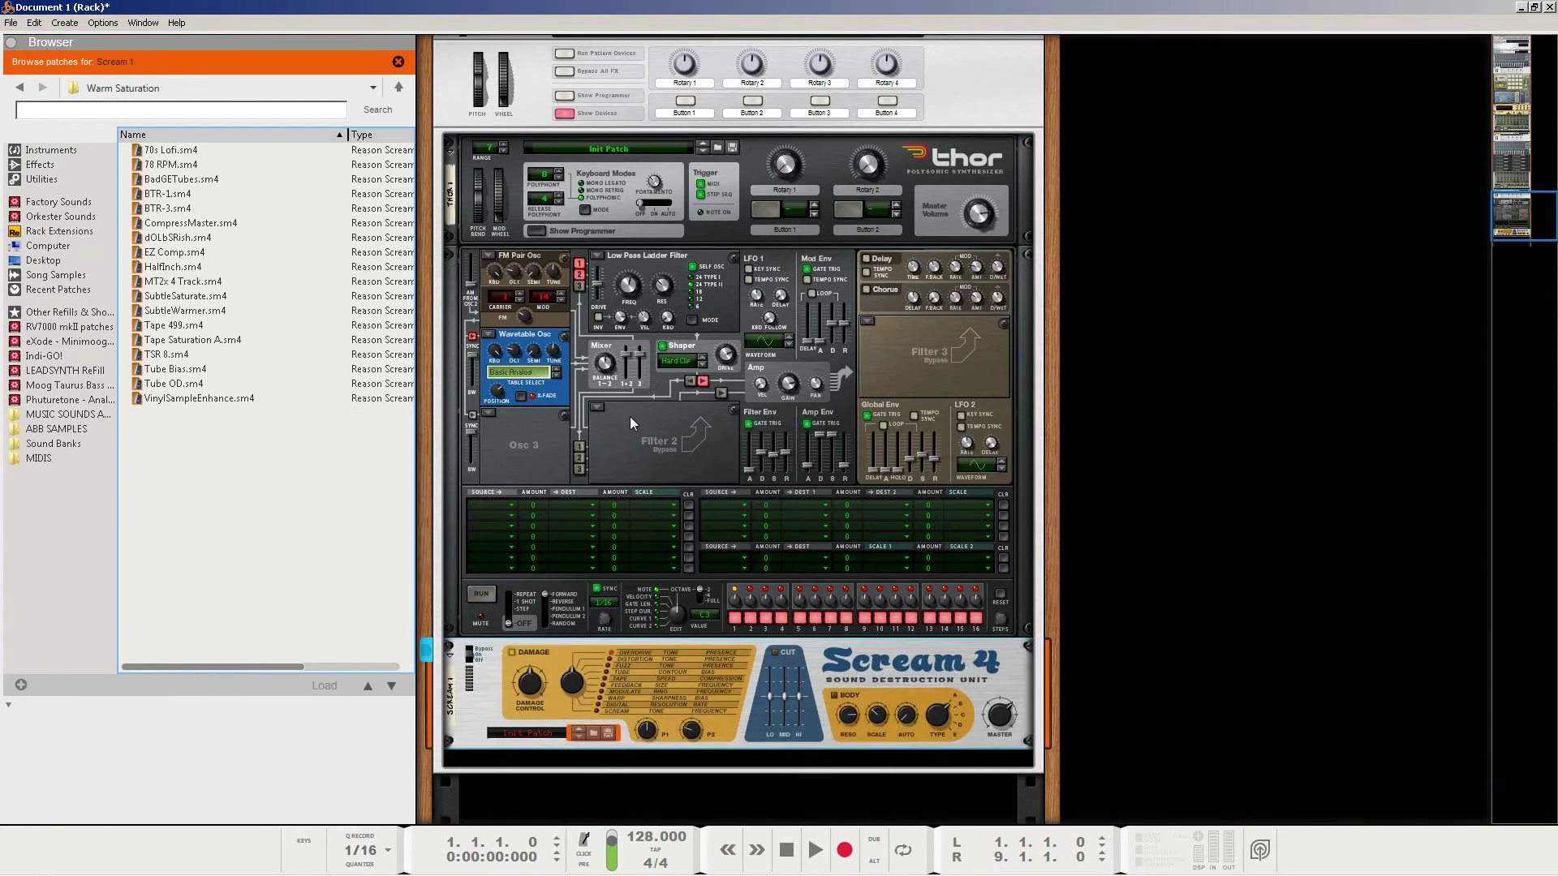
click(636, 441)
scroll(639, 435, down, 2)
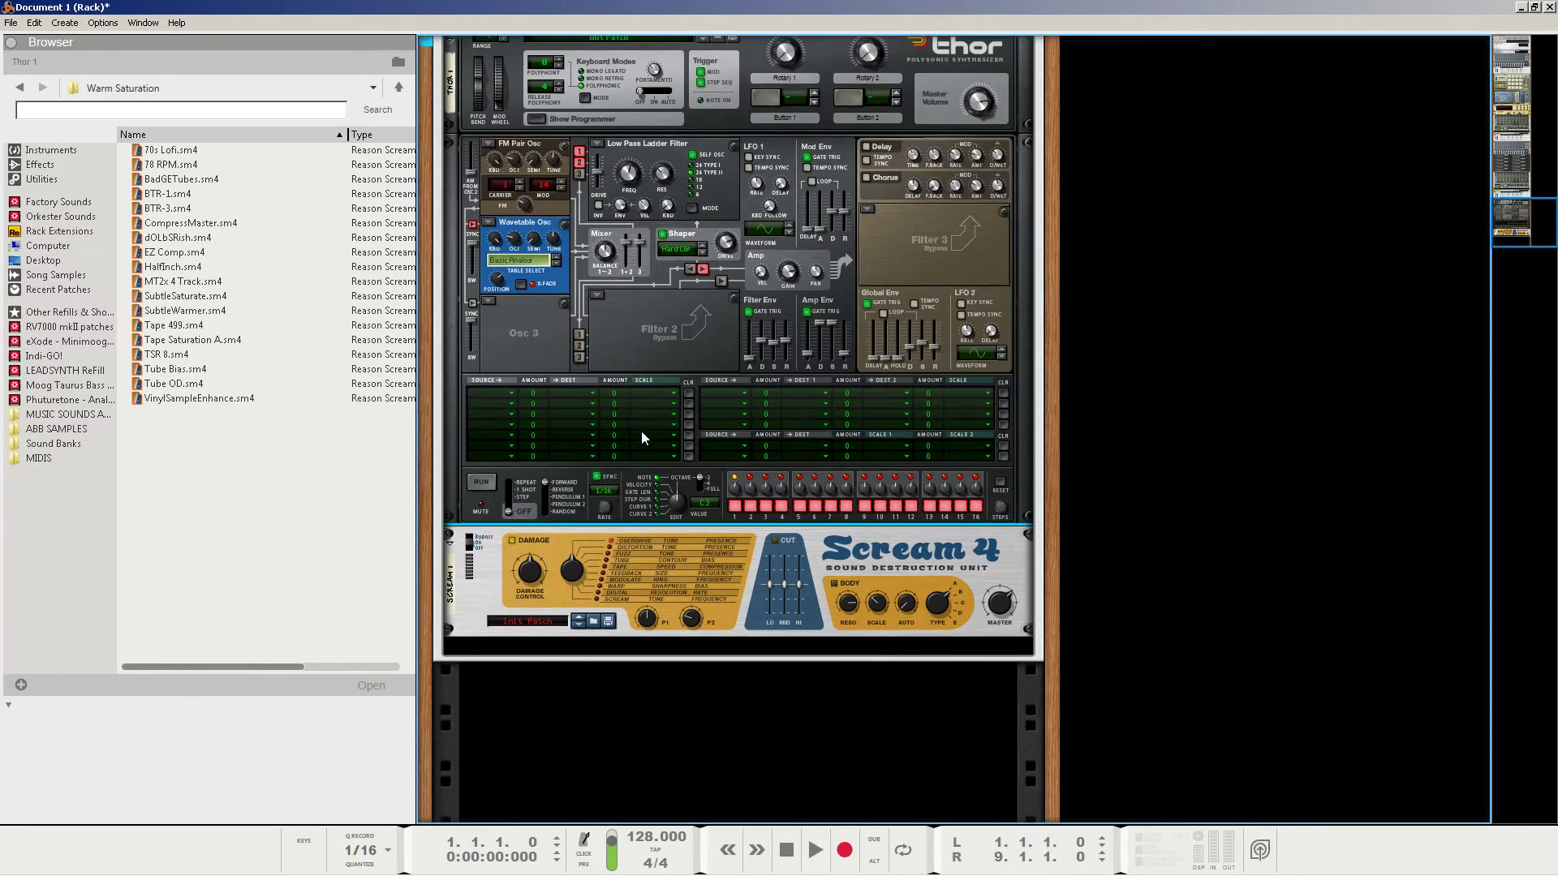
click(572, 586)
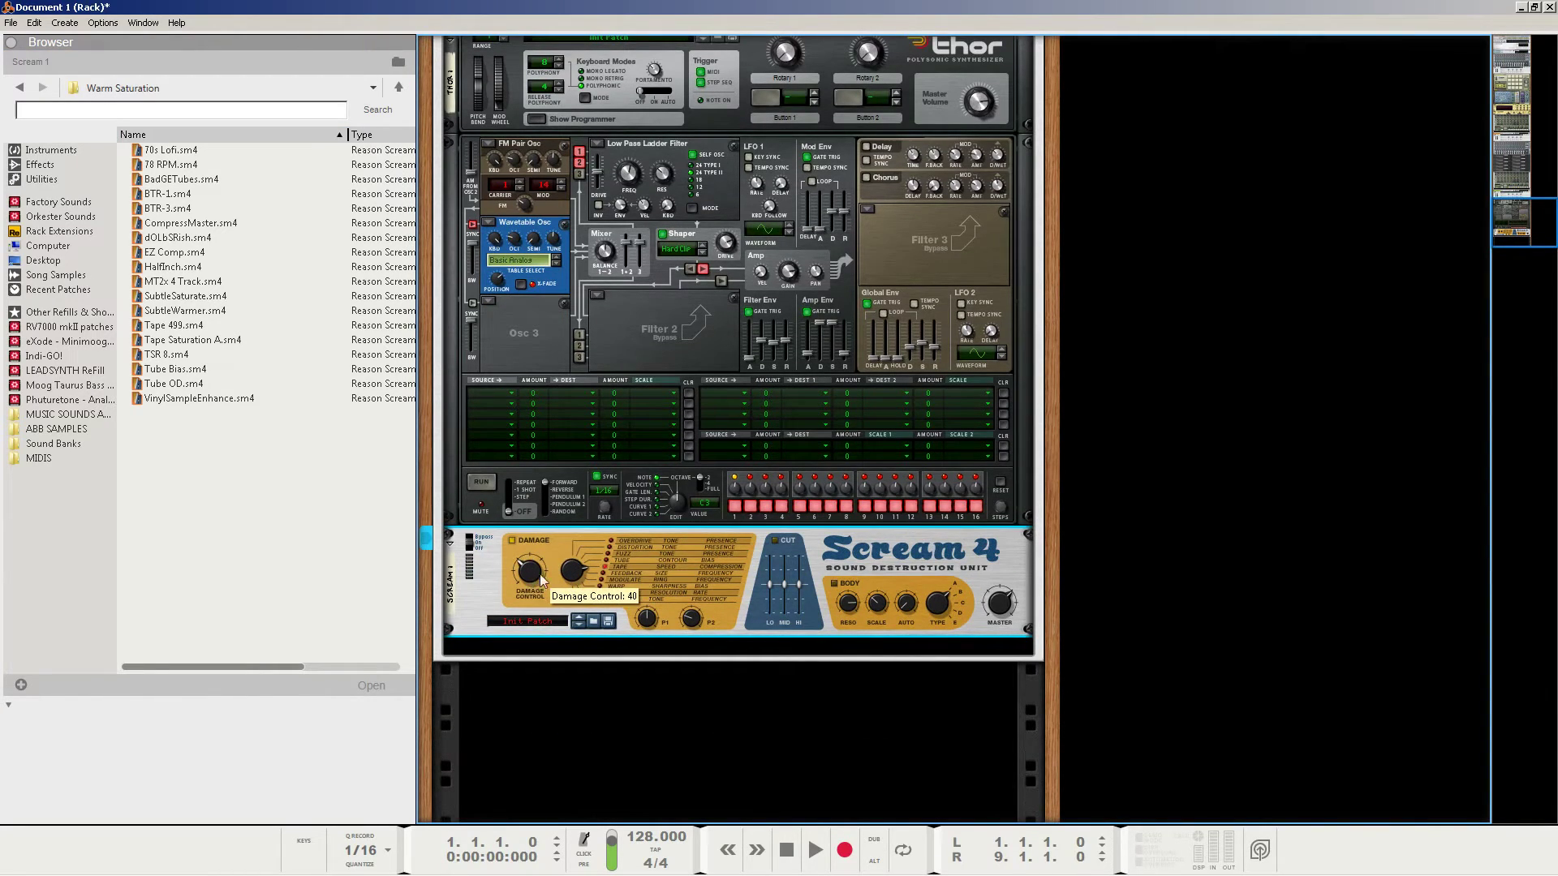
scroll(646, 618, down, 12)
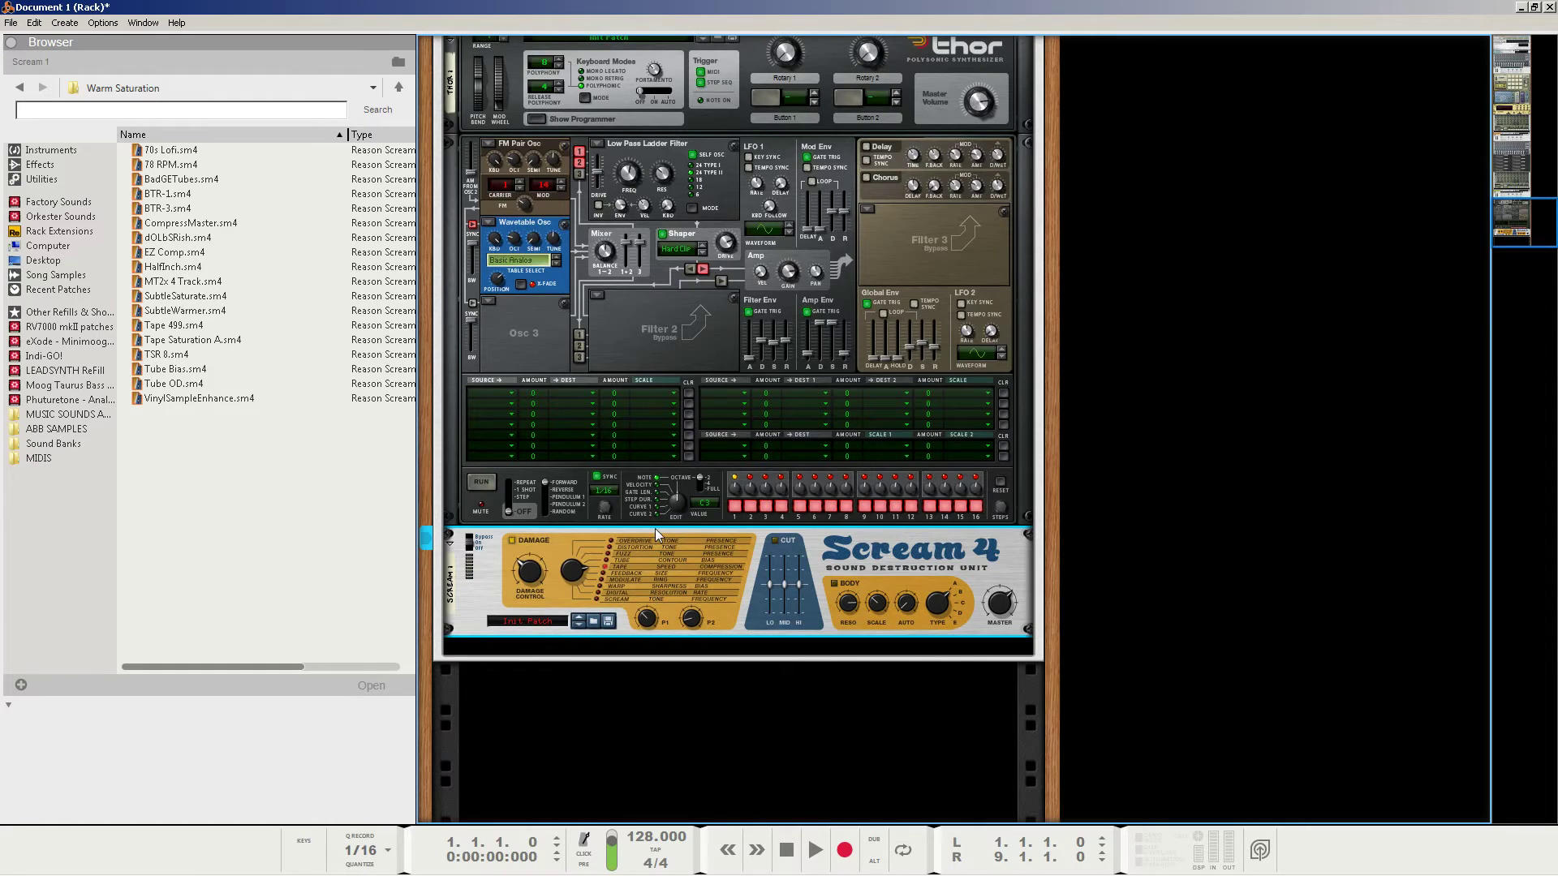
Insert an RV7000 MkII reverb after Scream 4 and play the Thor–distortion–reverb chain
right_click(487, 591)
mouse_move(602, 370)
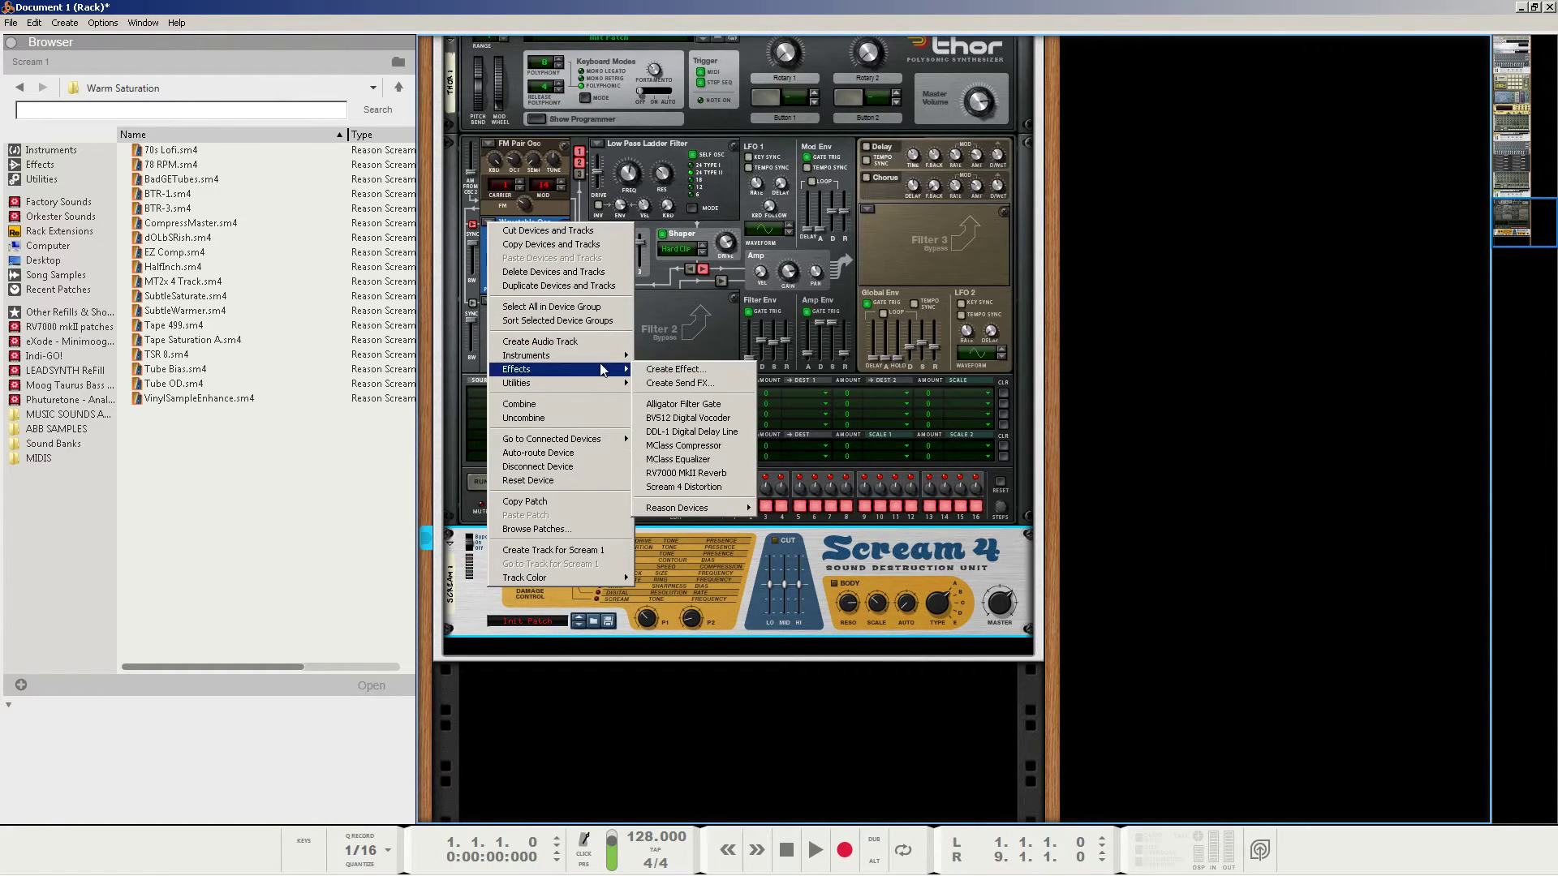
click(704, 474)
click(932, 686)
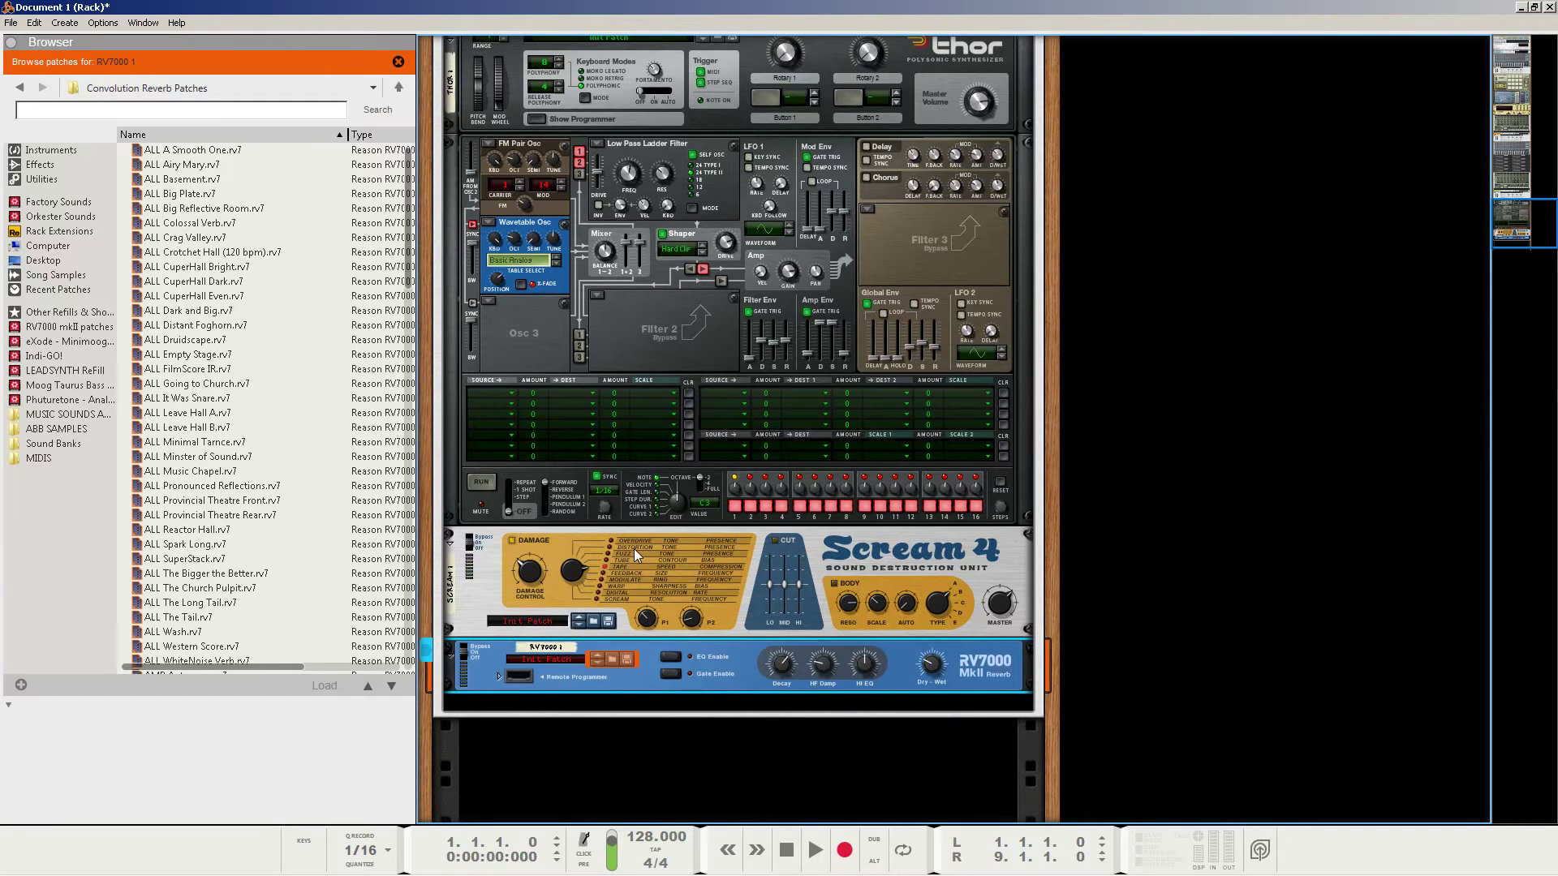
click(474, 592)
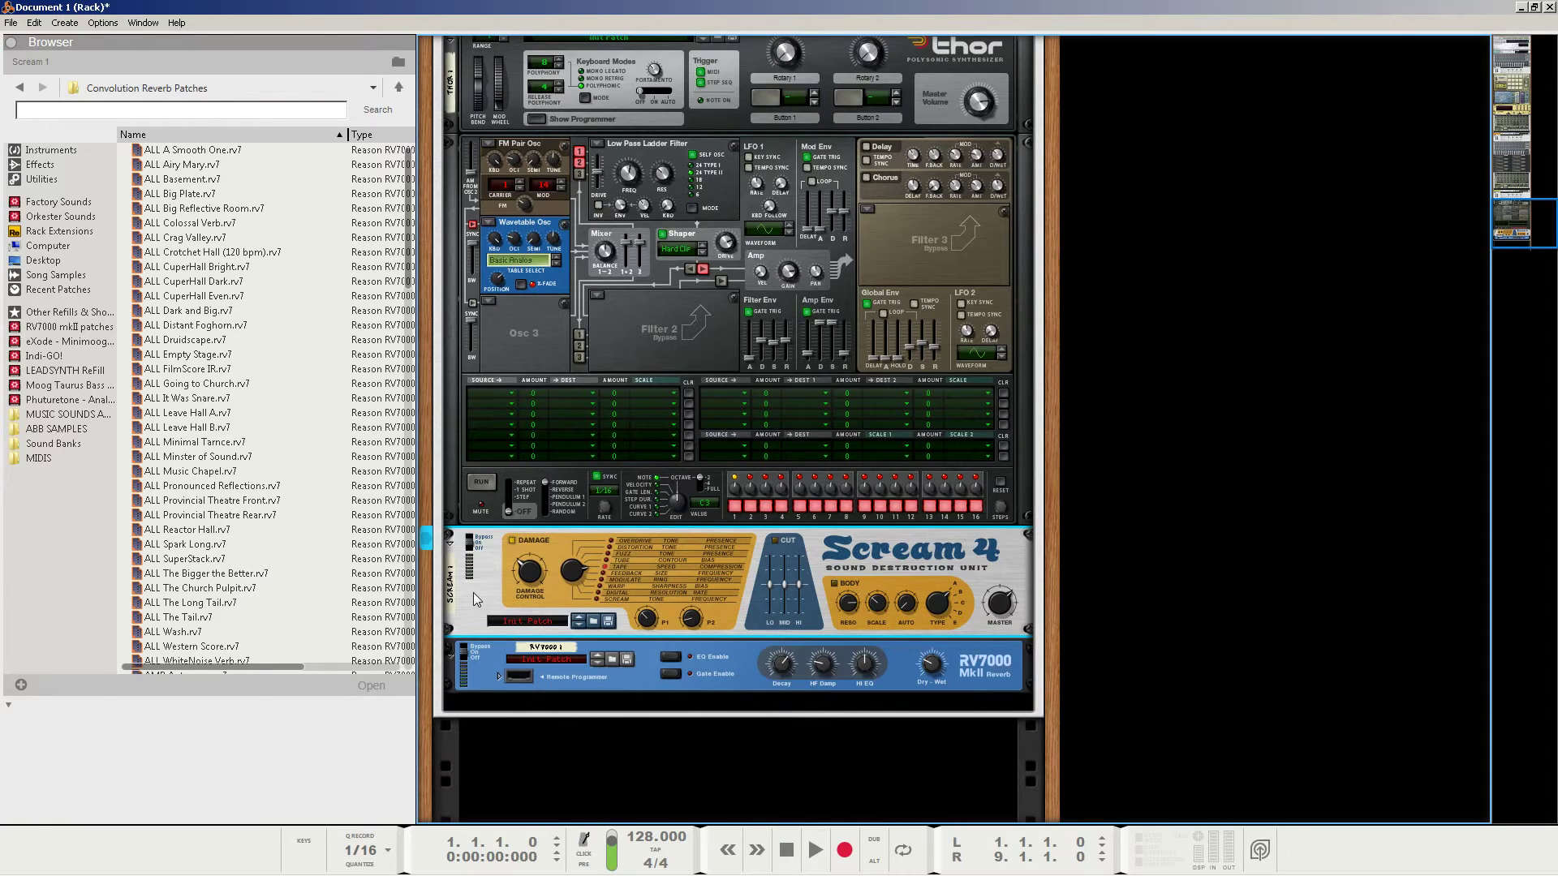
scroll(527, 649, down, 2)
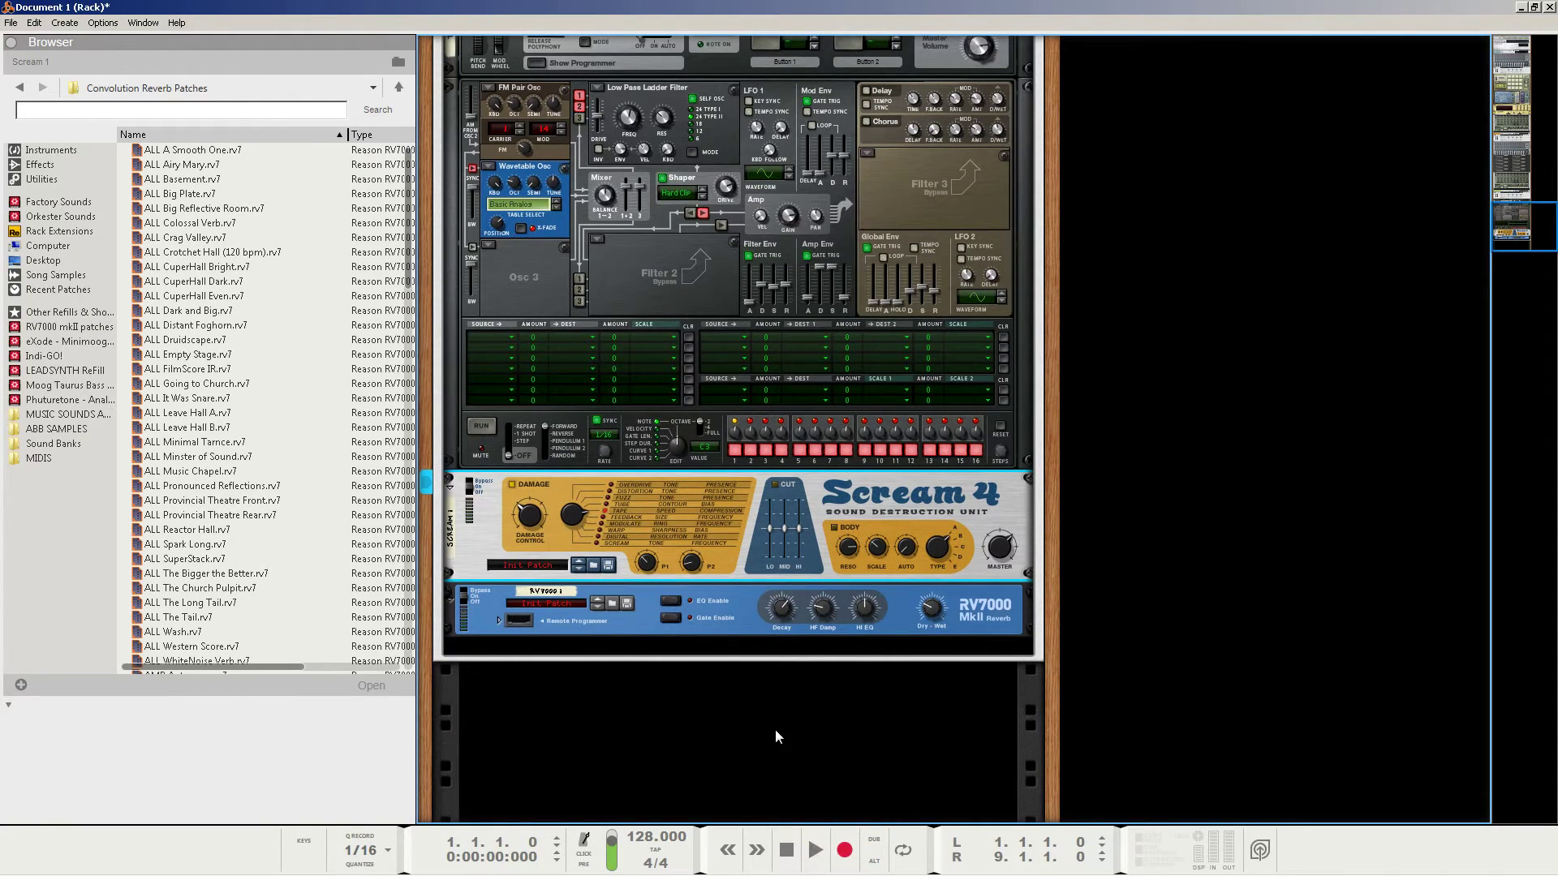
click(816, 850)
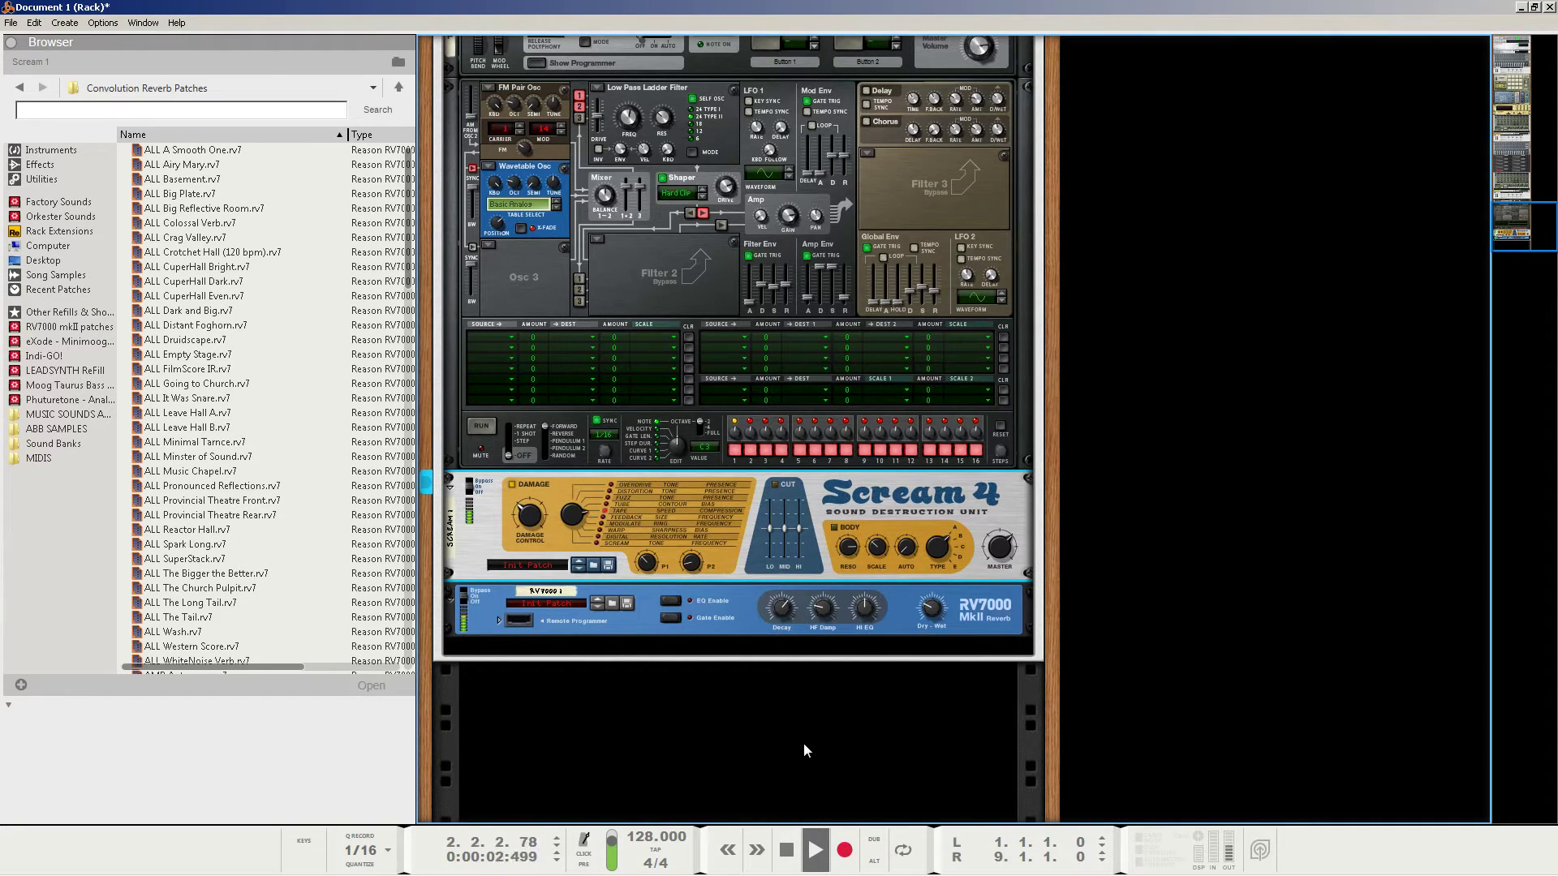
double_click(793, 868)
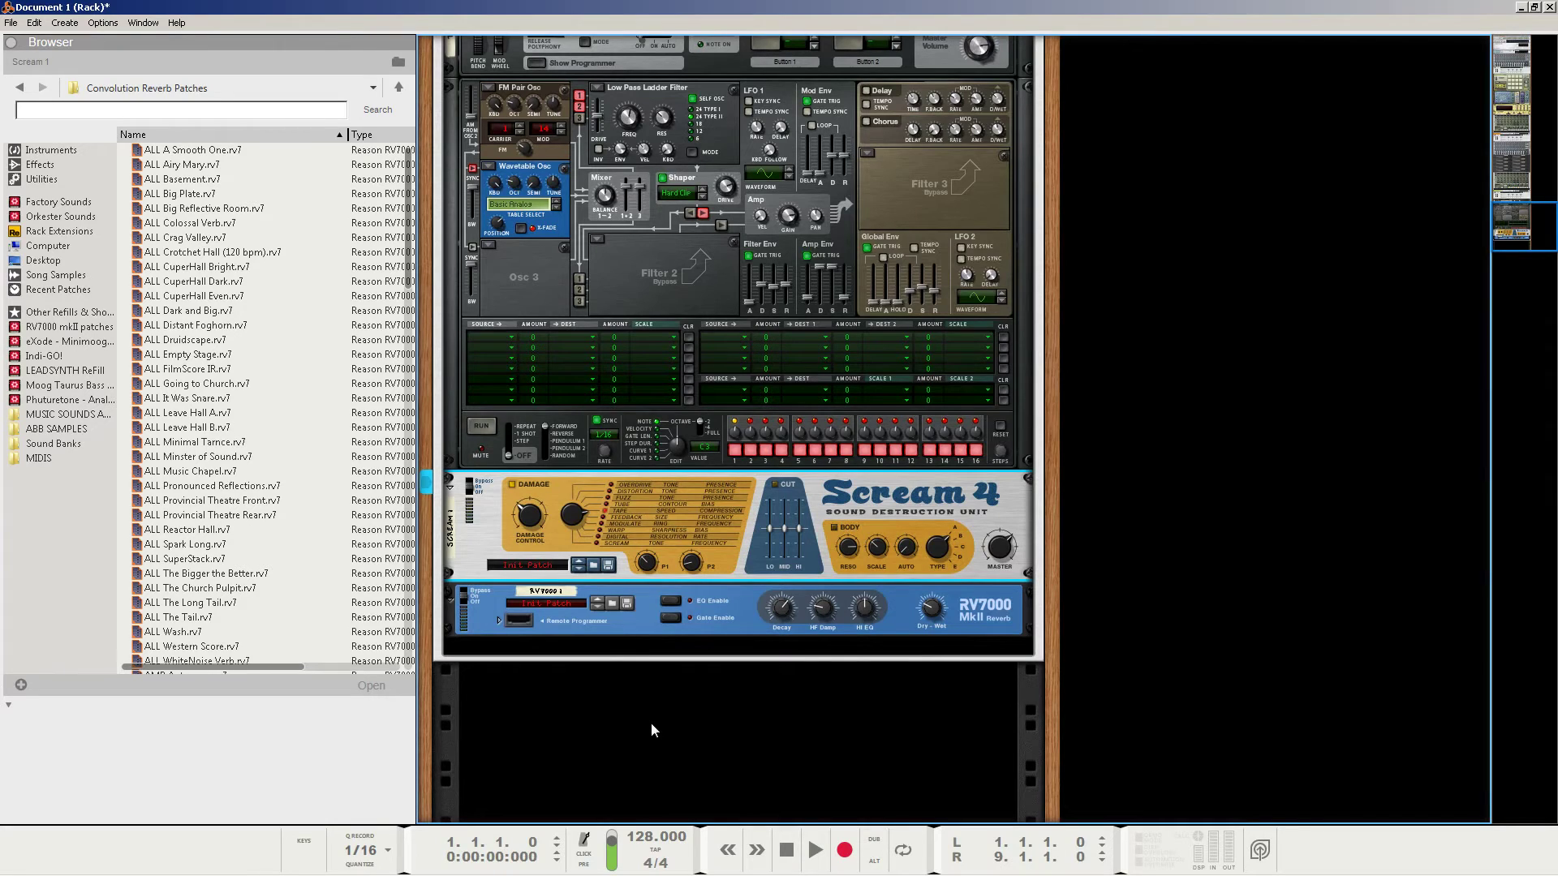
Select the Combinator and insert an Alligator Filter Gate under the RV7000 reverb
click(649, 654)
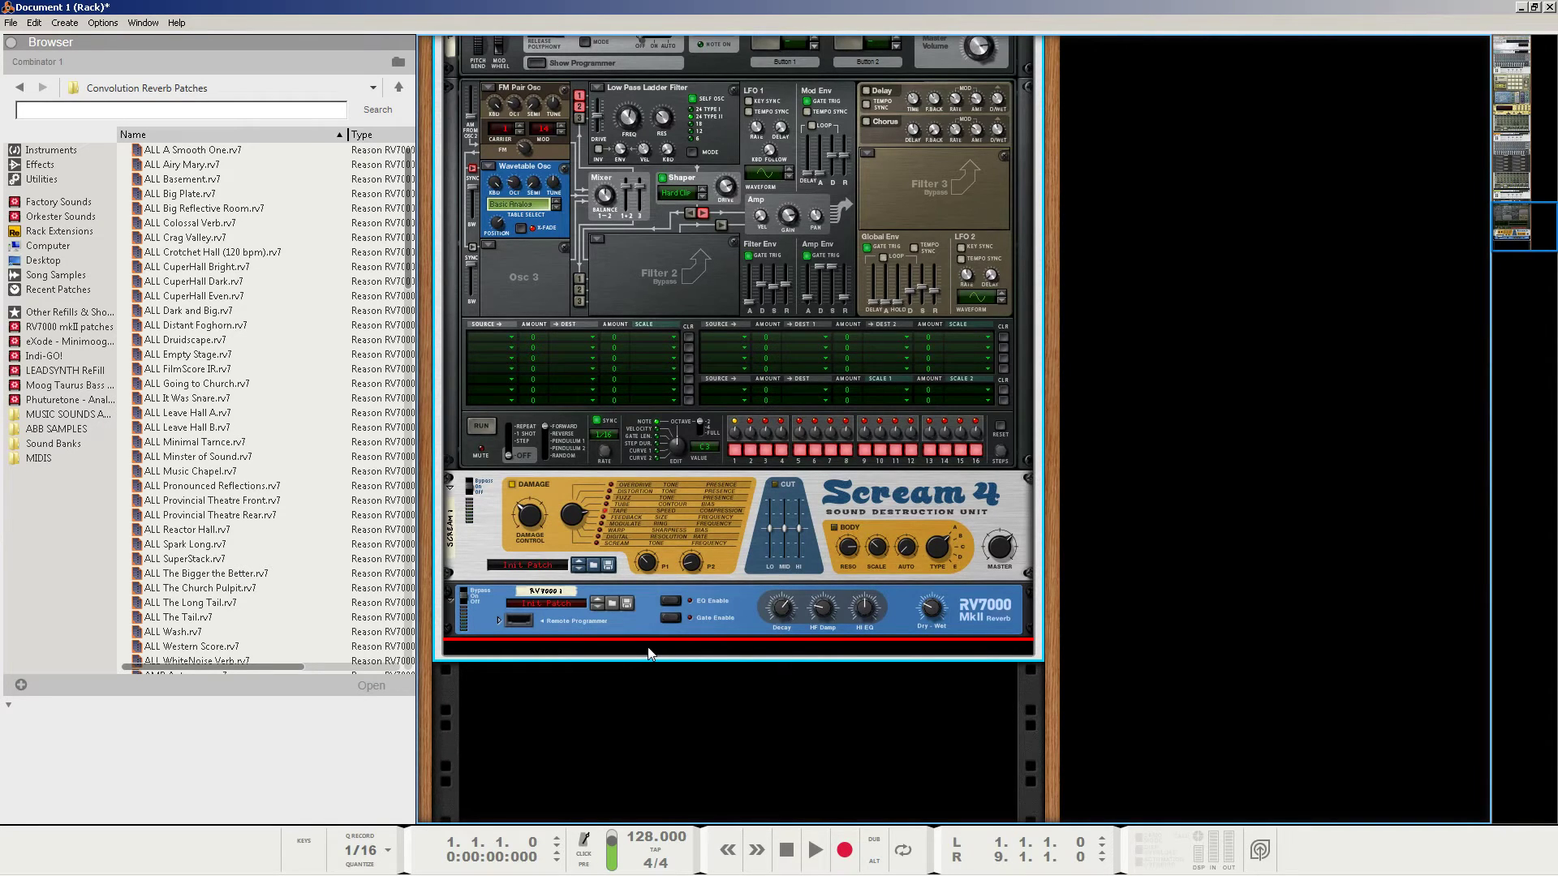
right_click(649, 654)
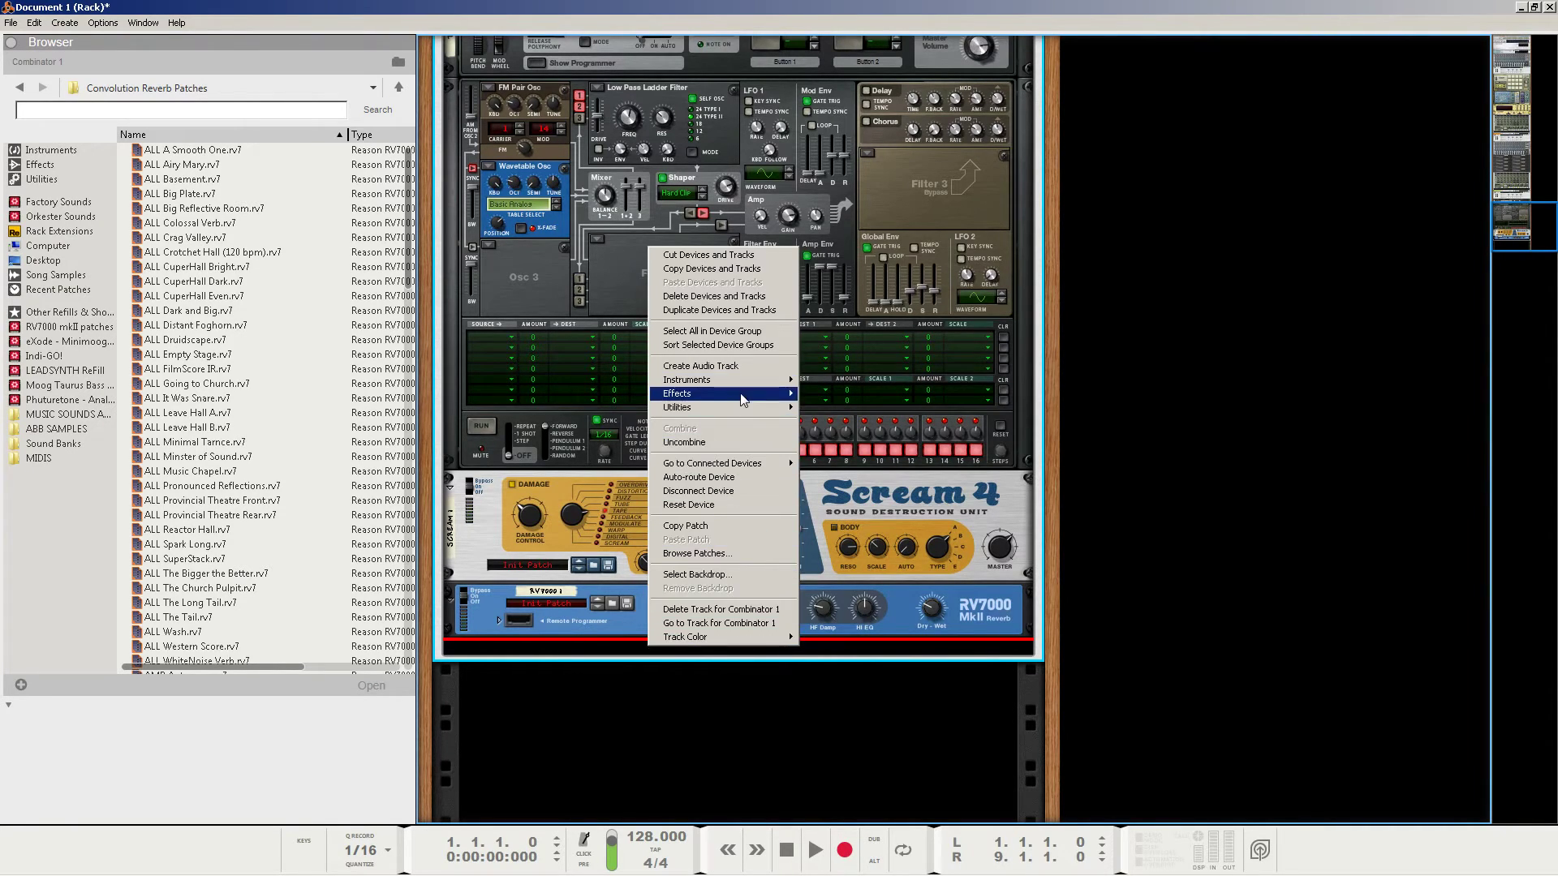
mouse_move(744, 396)
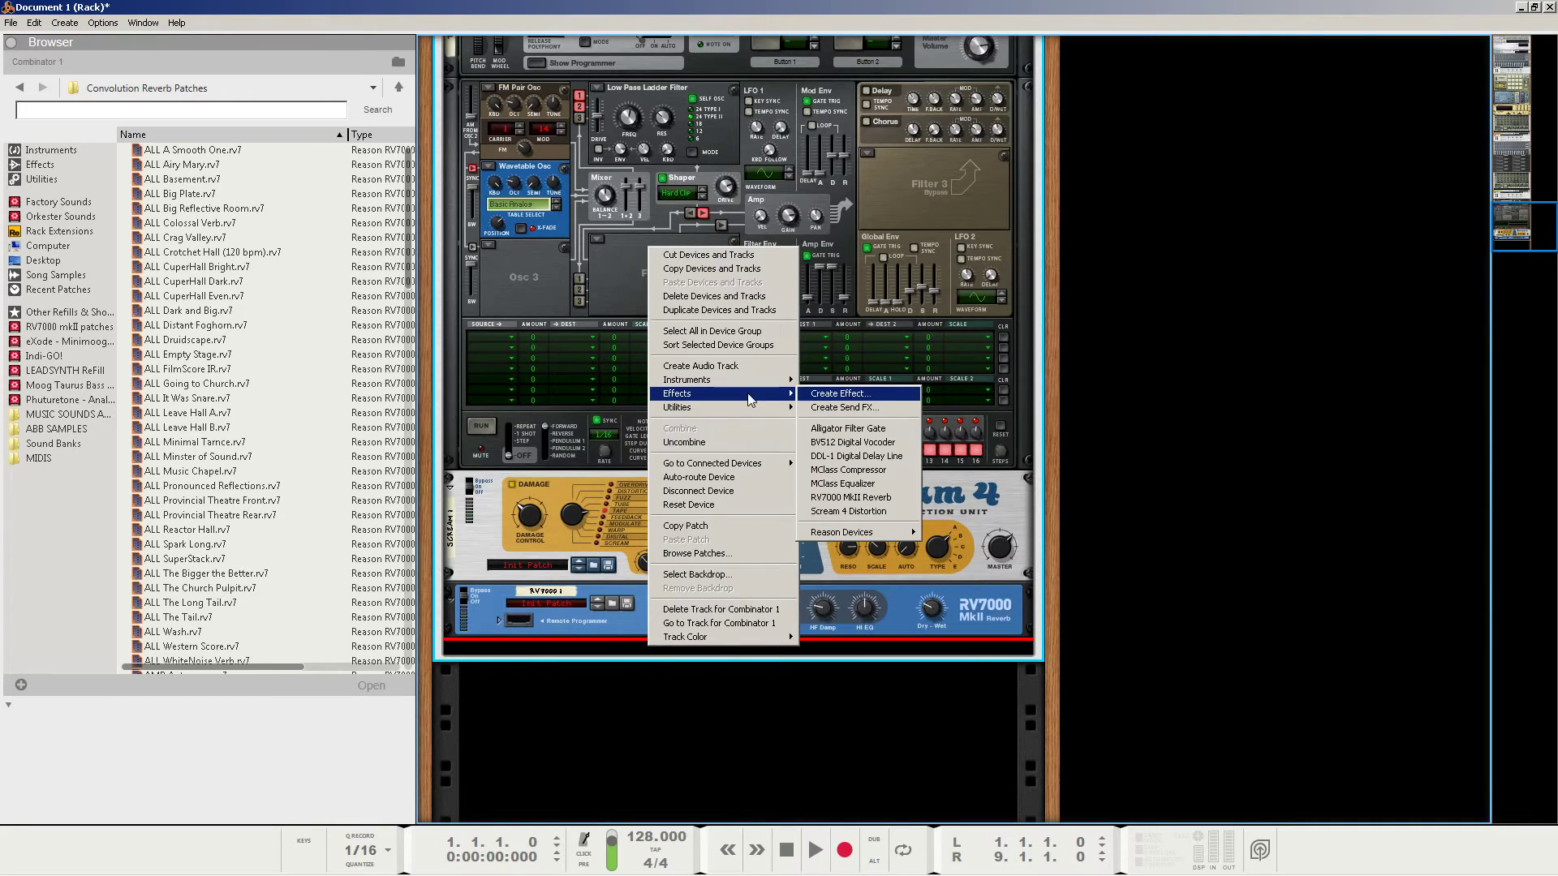
click(867, 431)
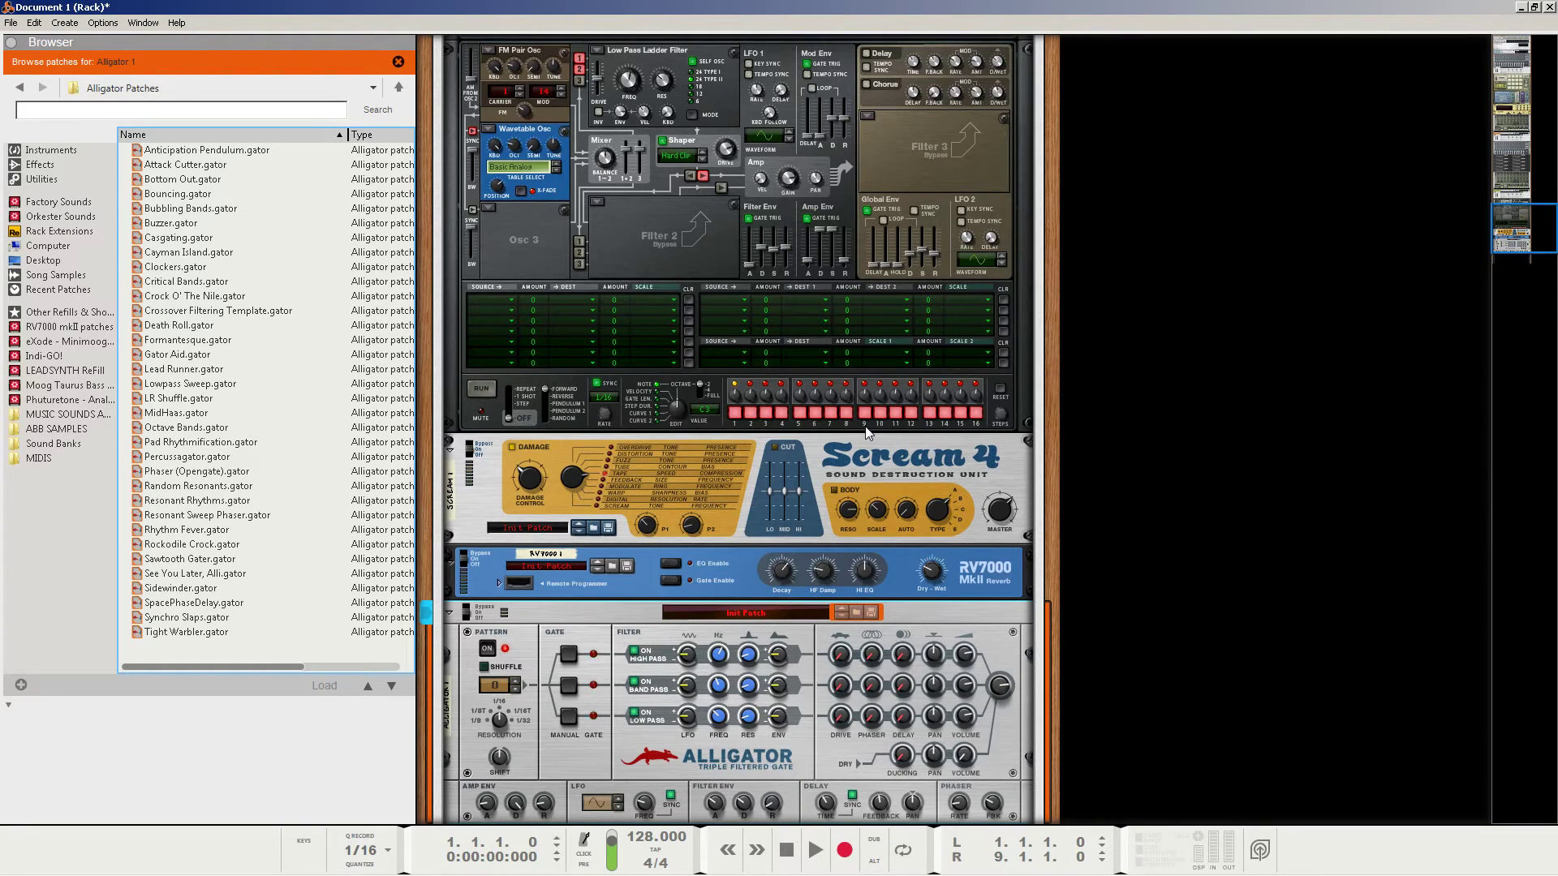
Flip the rack and cable Alligator Gate 1, 2 and 3 CV outs to Thor's CV inputs
key(Tab)
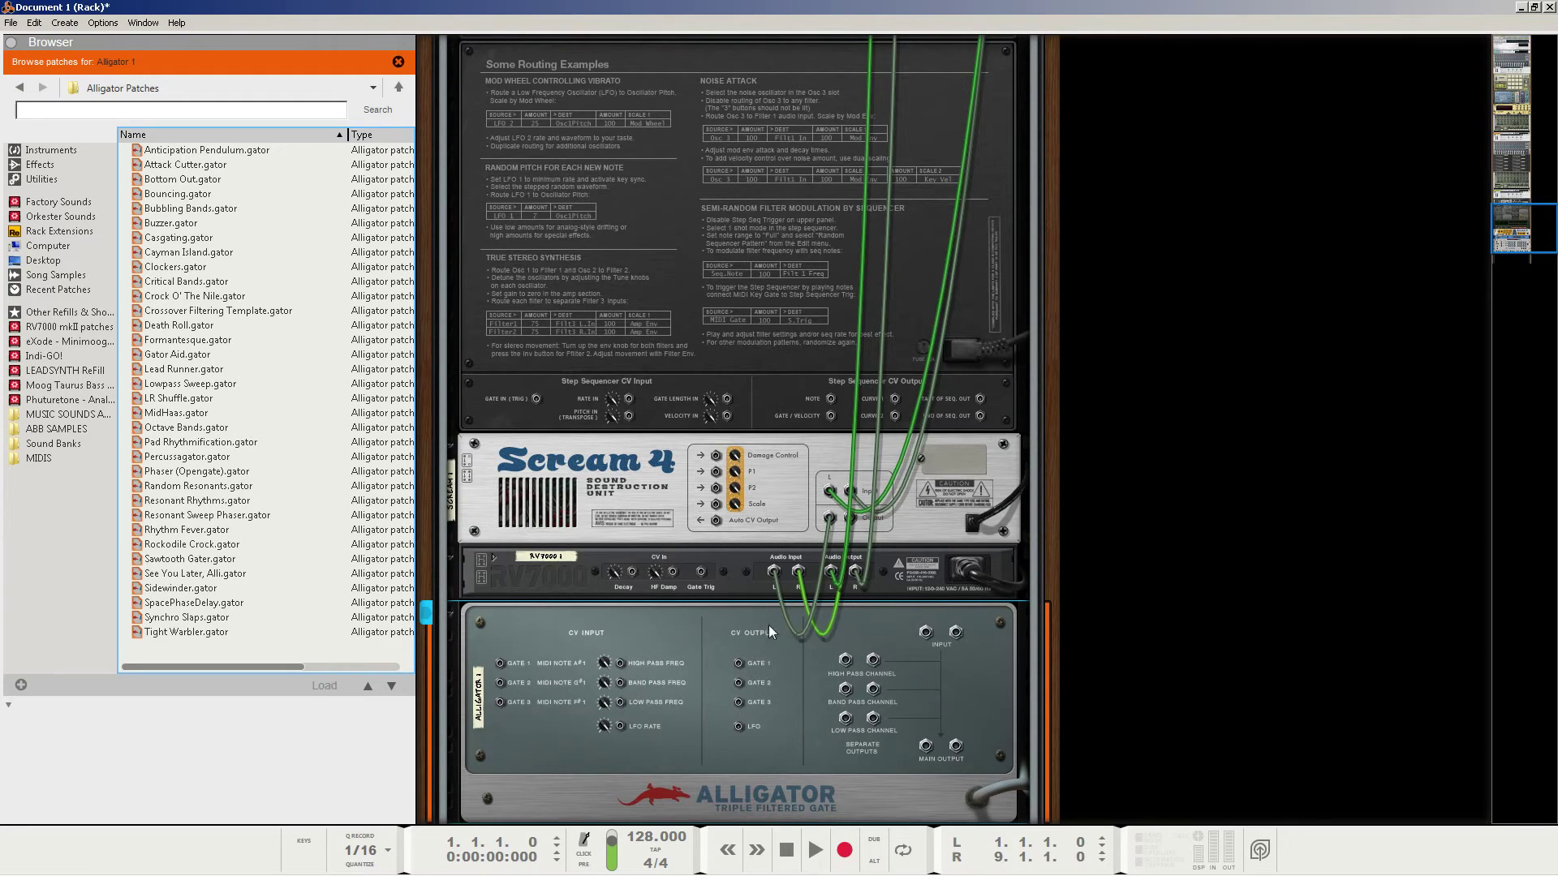
scroll(700, 666, up, 5)
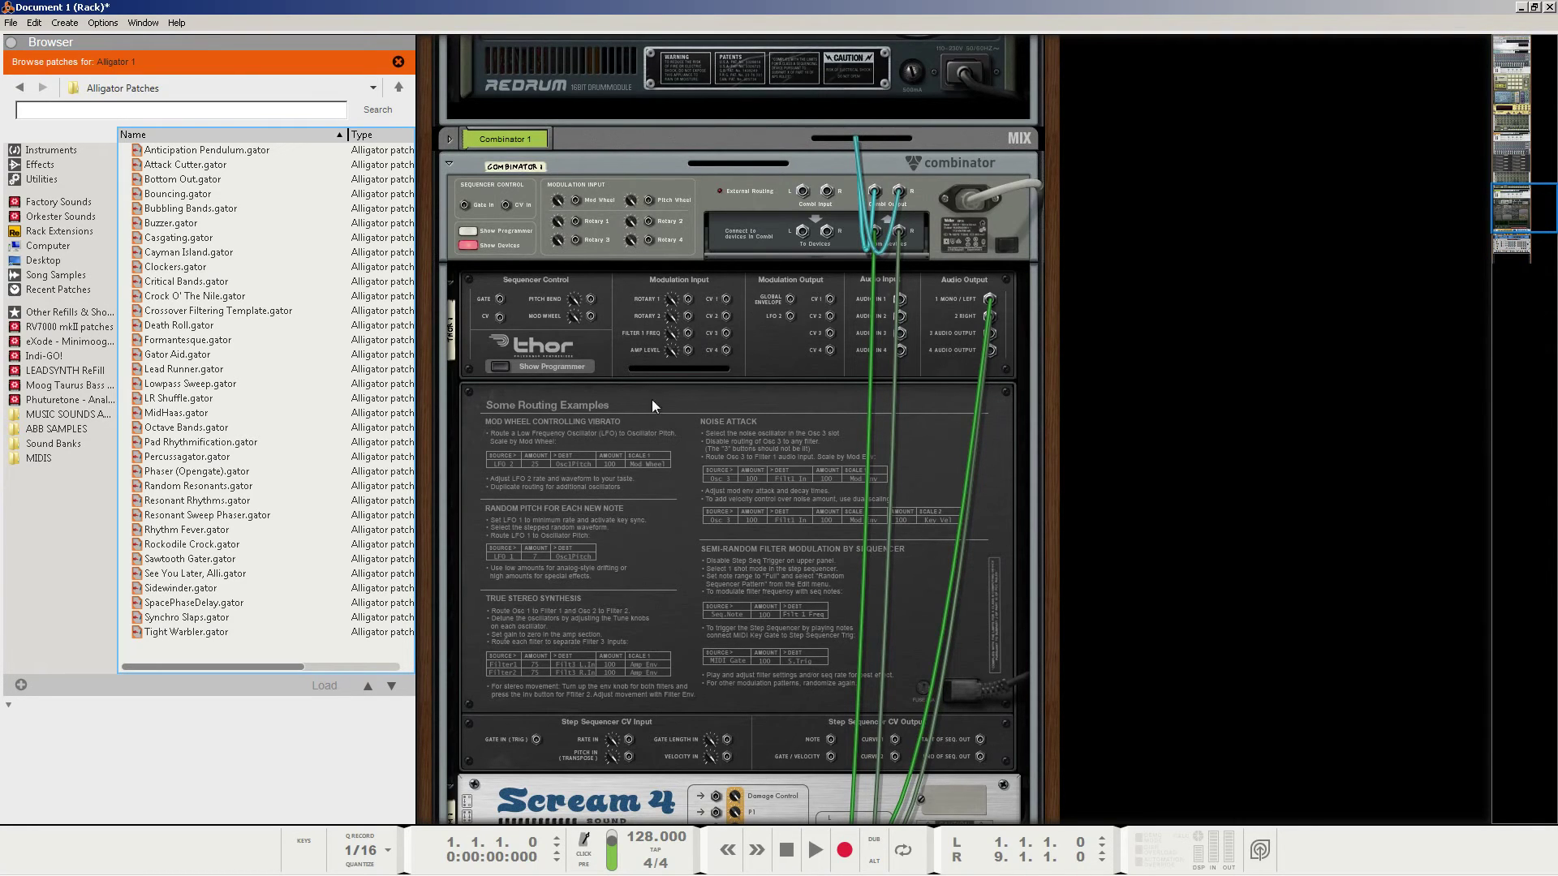
scroll(747, 462, down, 8)
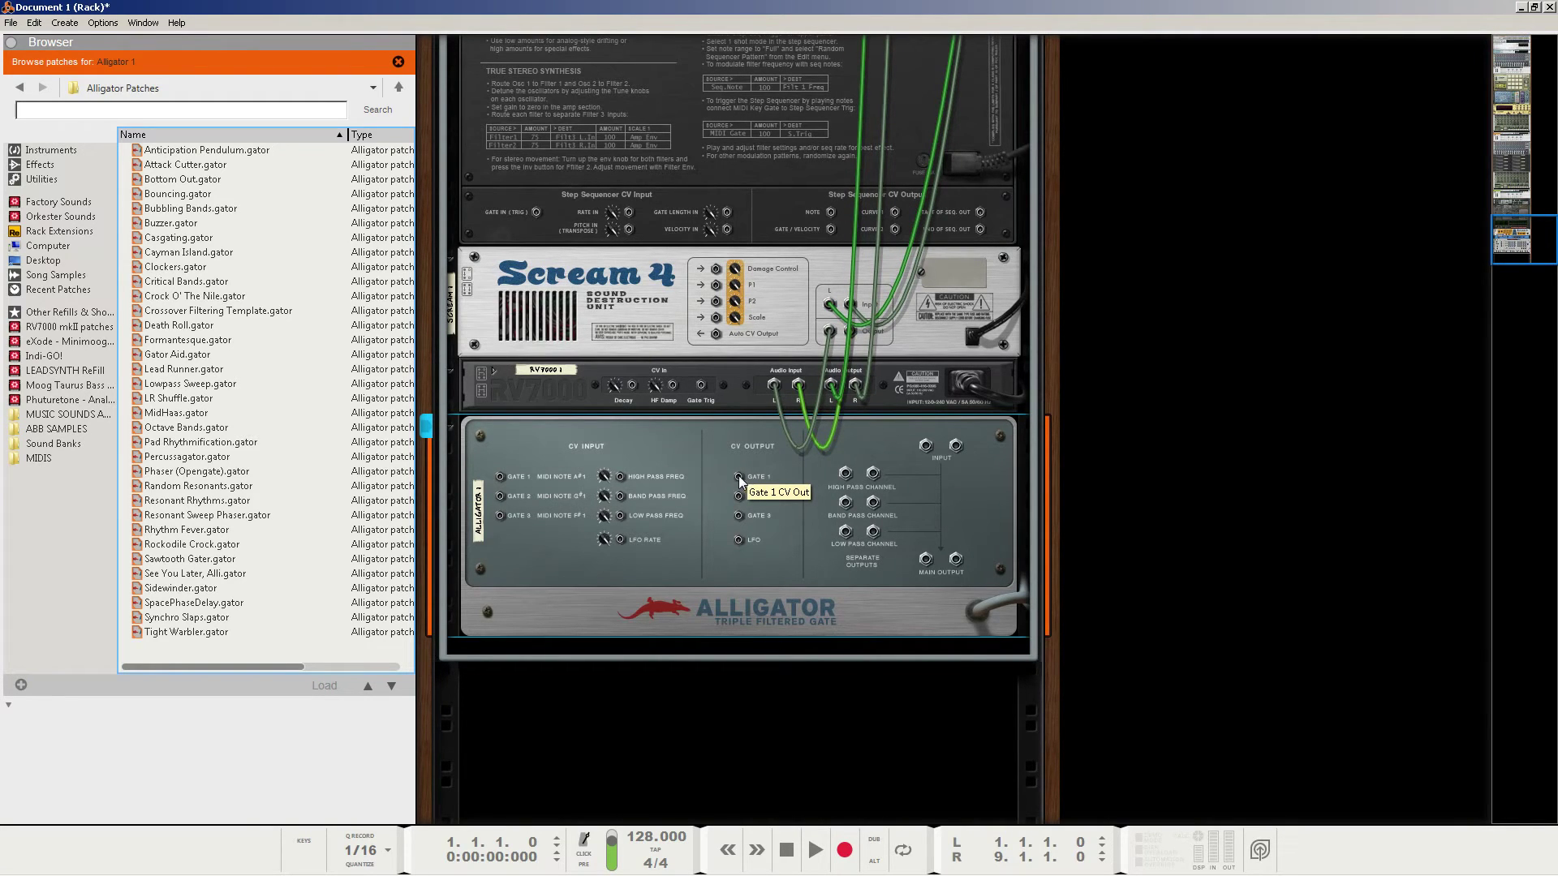
drag(736, 477, 732, 134)
scroll(806, 206, down, 5)
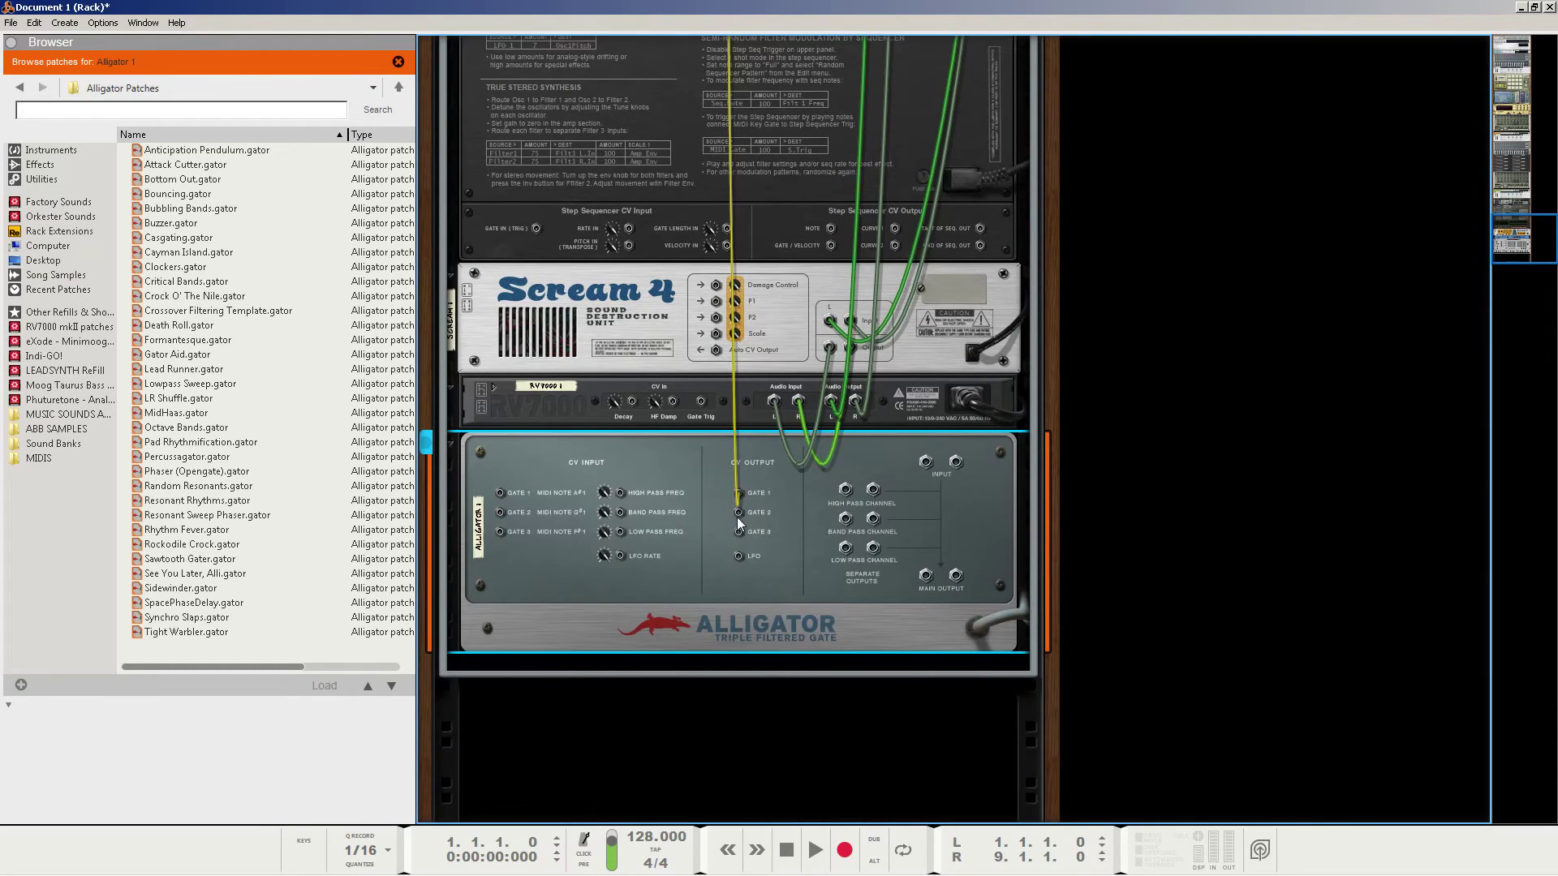
drag(736, 513, 733, 153)
scroll(786, 229, down, 5)
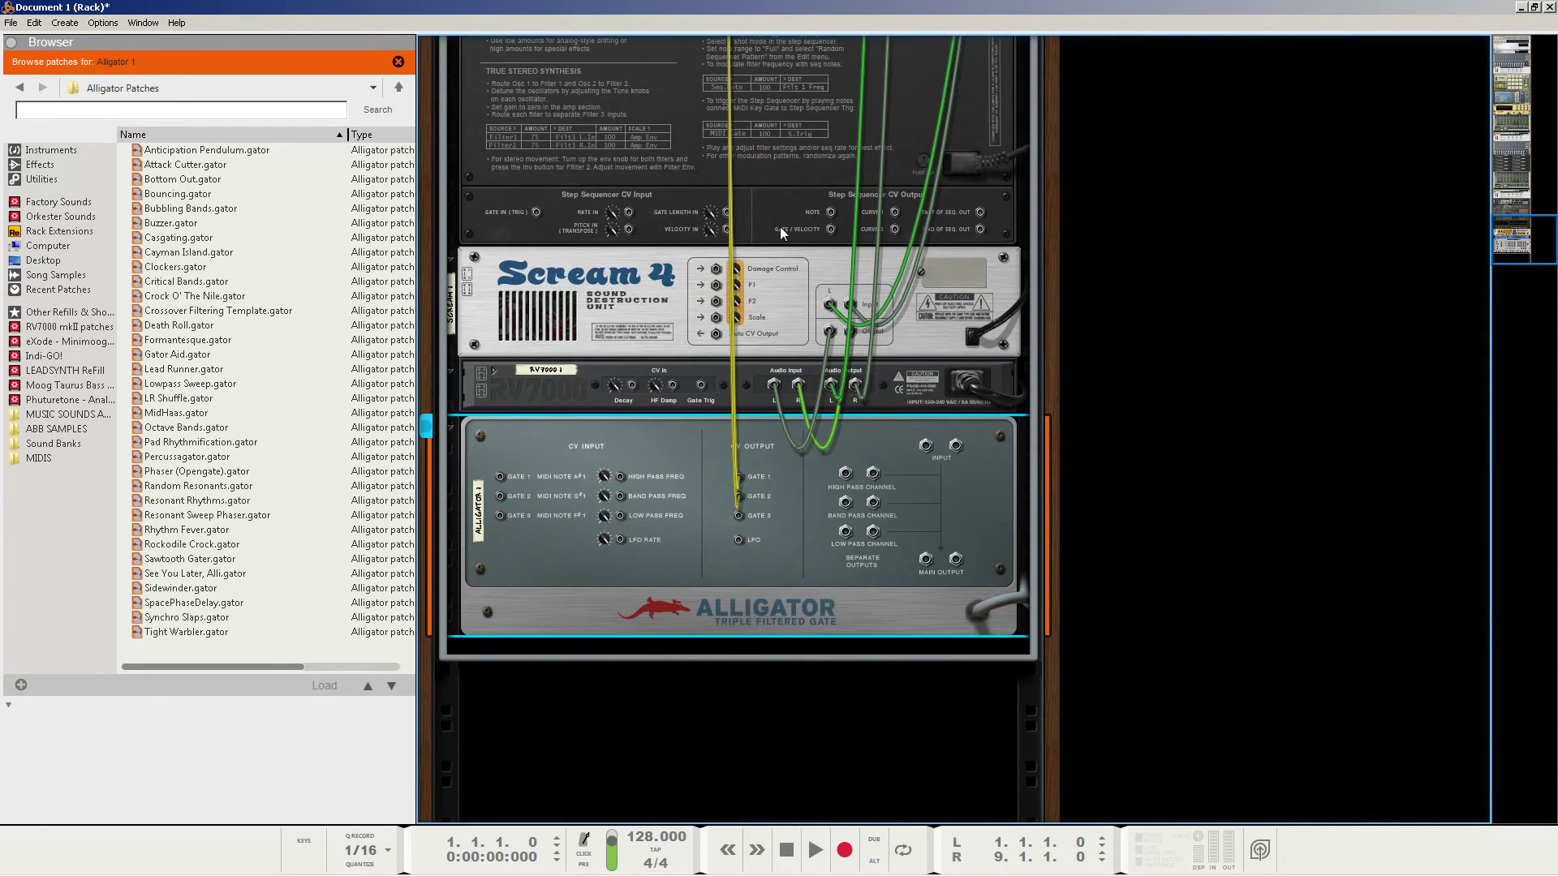
drag(735, 518, 766, 187)
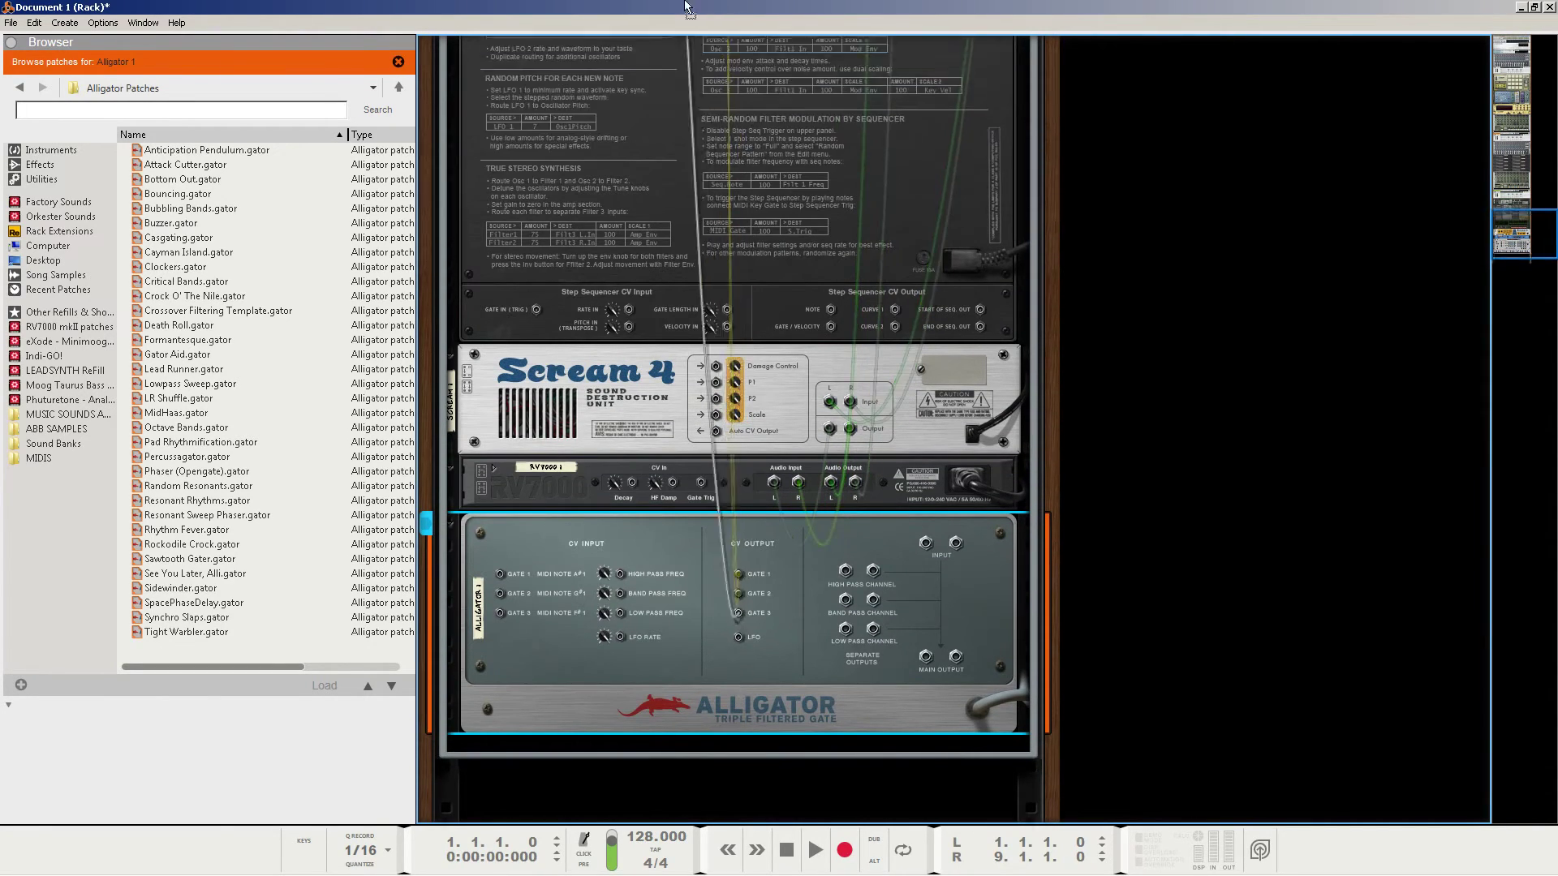
drag(684, 6, 687, 162)
scroll(774, 246, down, 5)
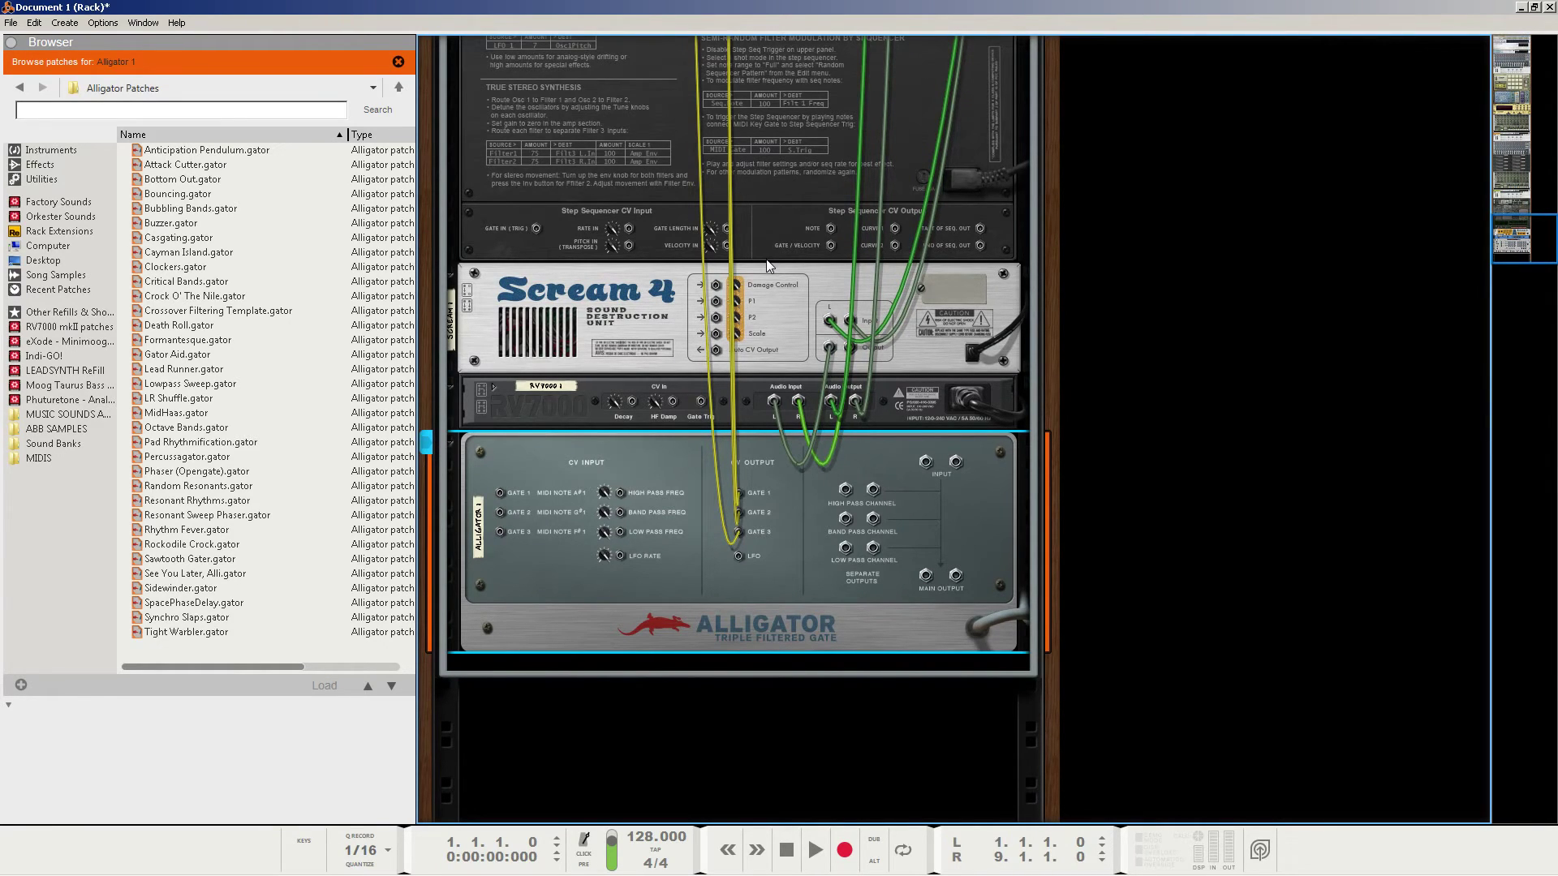
Return the rack to the front view and set the Alligator gate pattern to 27
key(Tab)
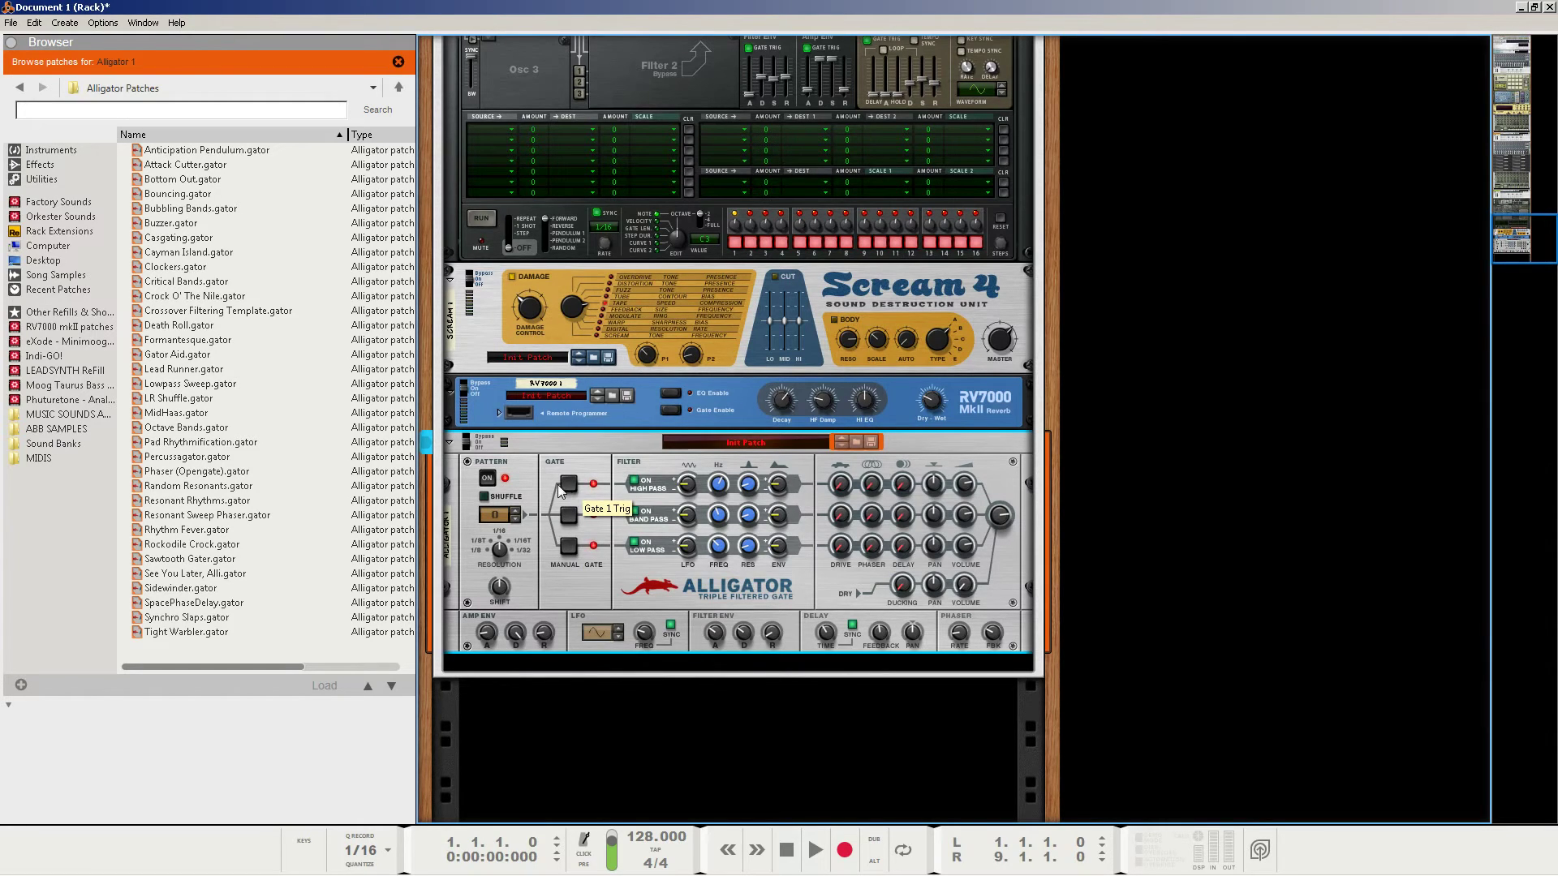
drag(493, 514, 548, 467)
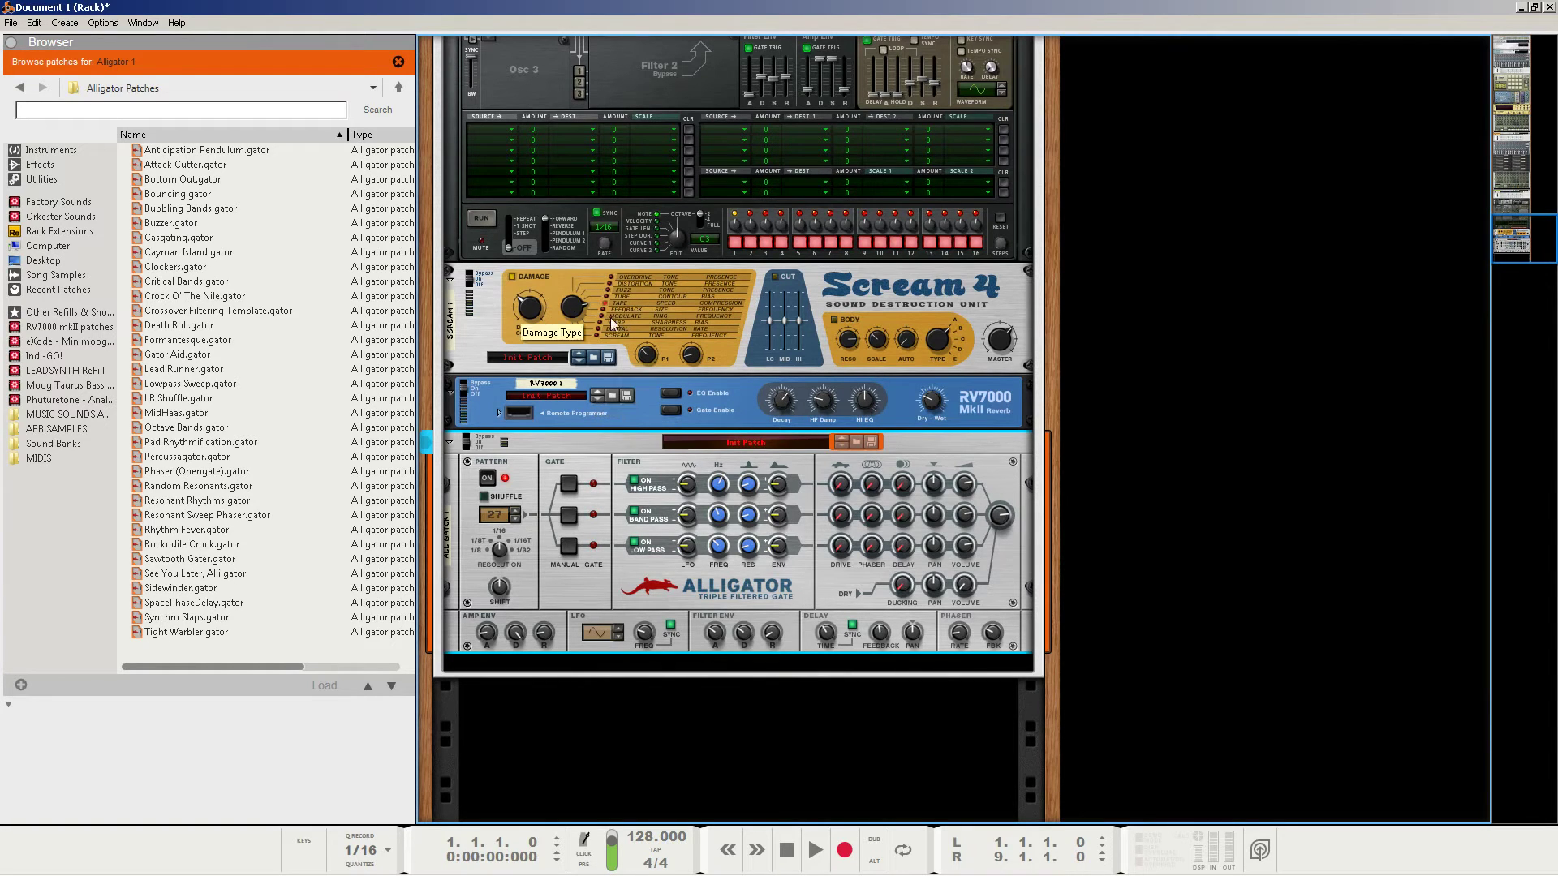
scroll(672, 429, up, 10)
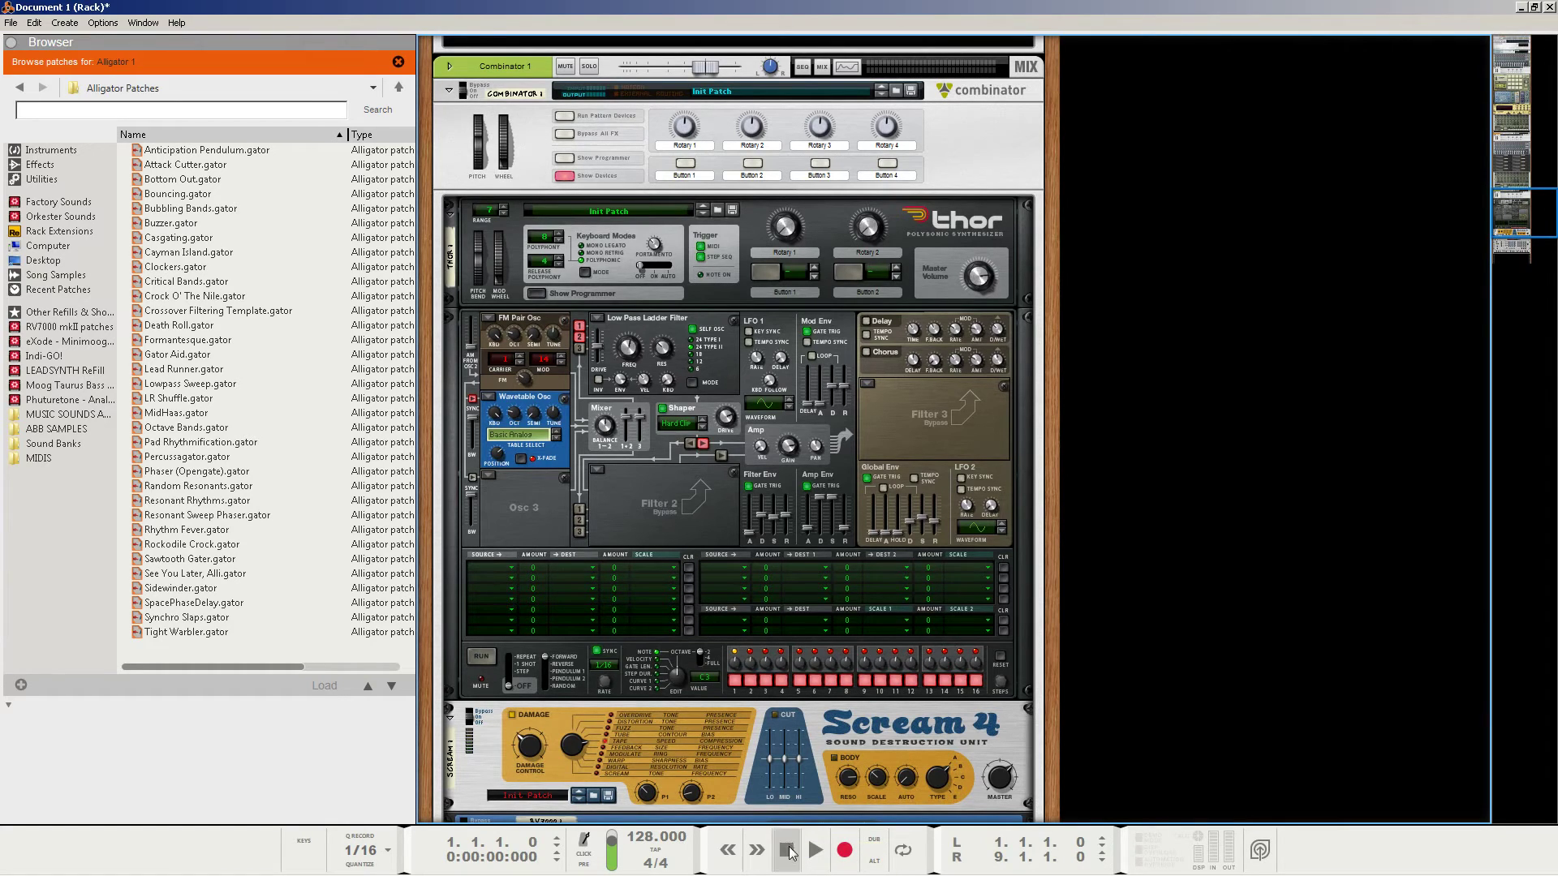
Play back the gated patch, then stop and rewind to the start
key(space)
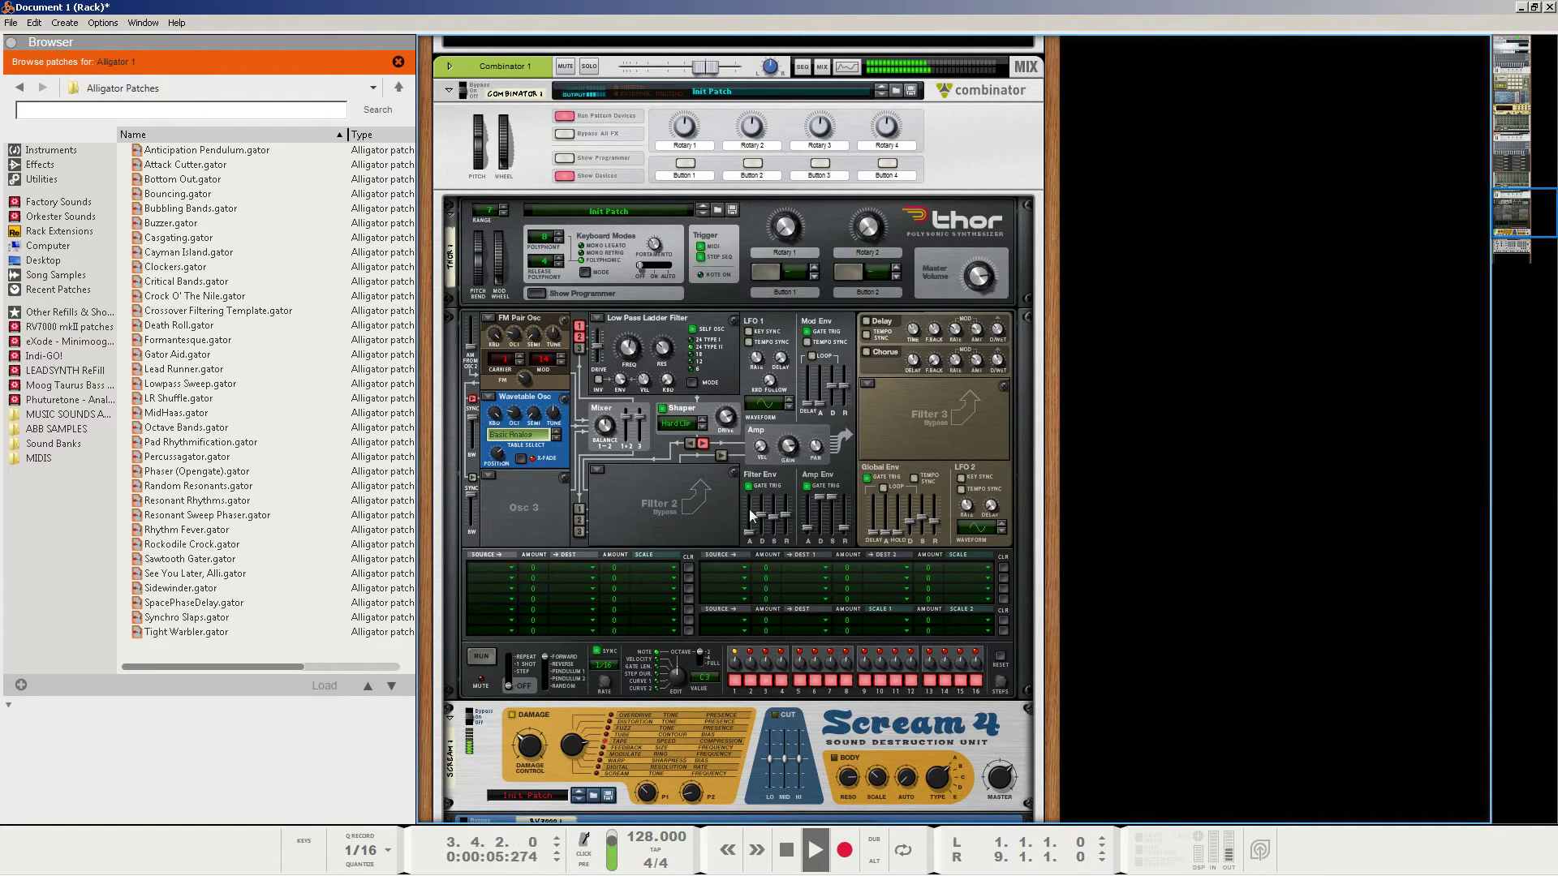
double_click(784, 859)
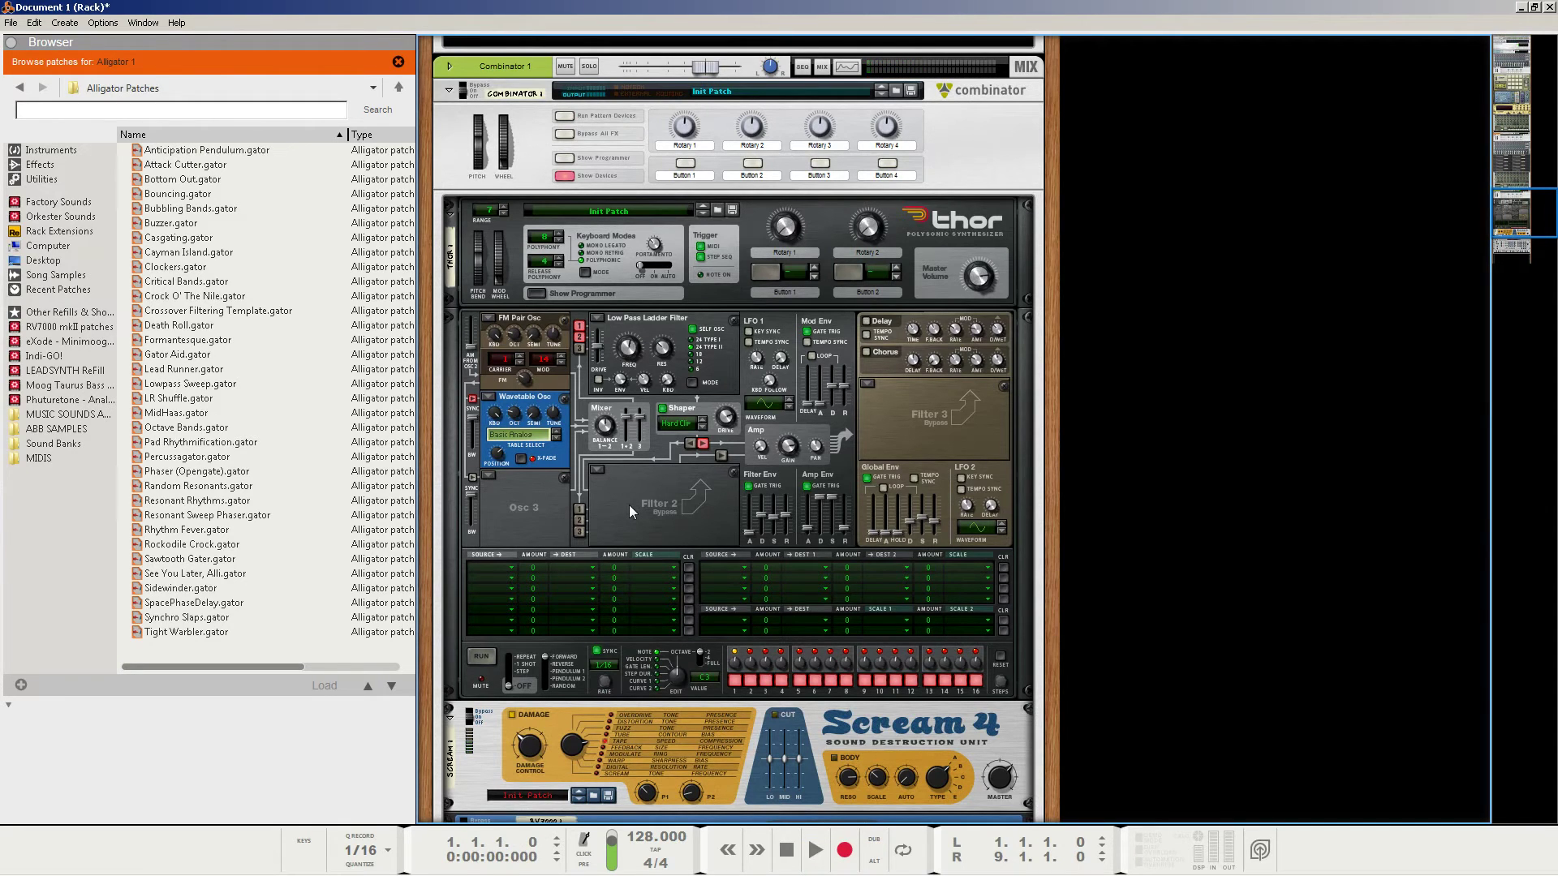
scroll(629, 505, down, 5)
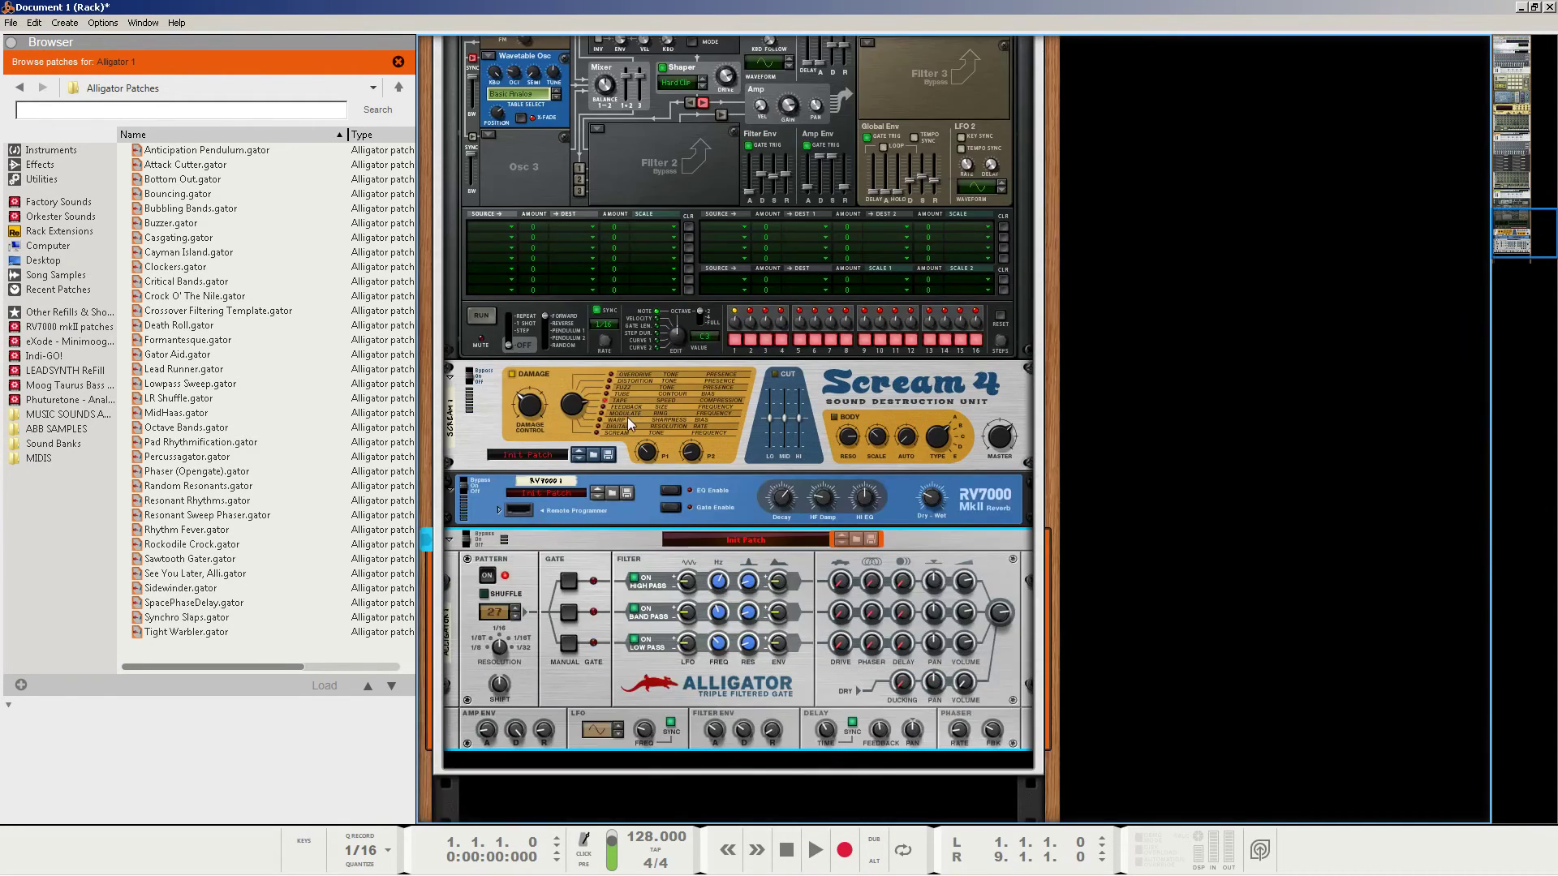
Fold the Scream 4 and RV7000 devices to compact the rack
click(450, 377)
click(451, 404)
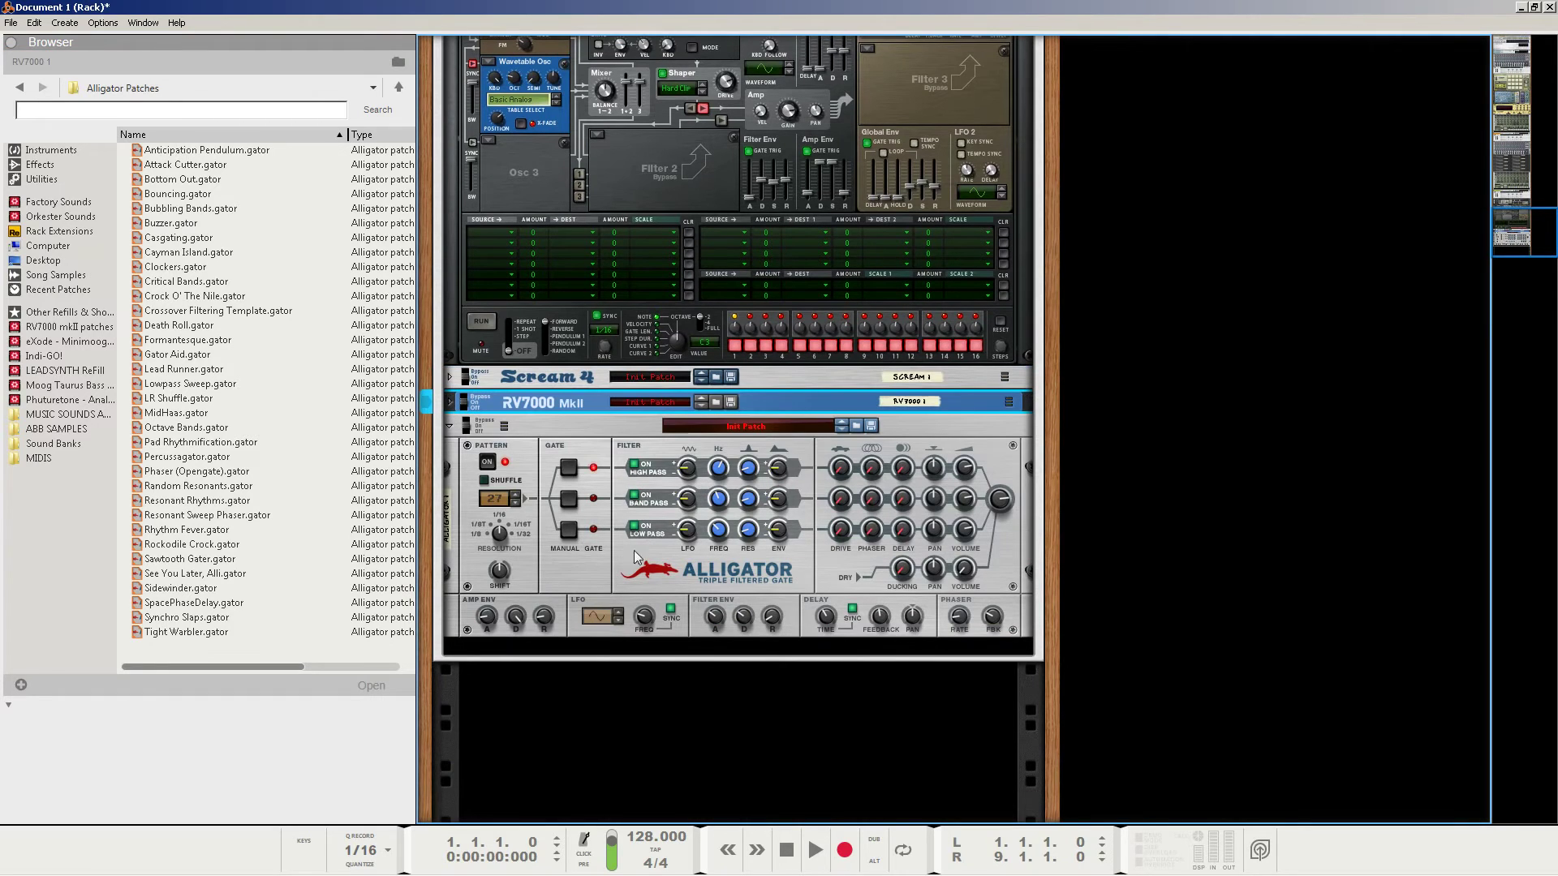
scroll(682, 531, up, 2)
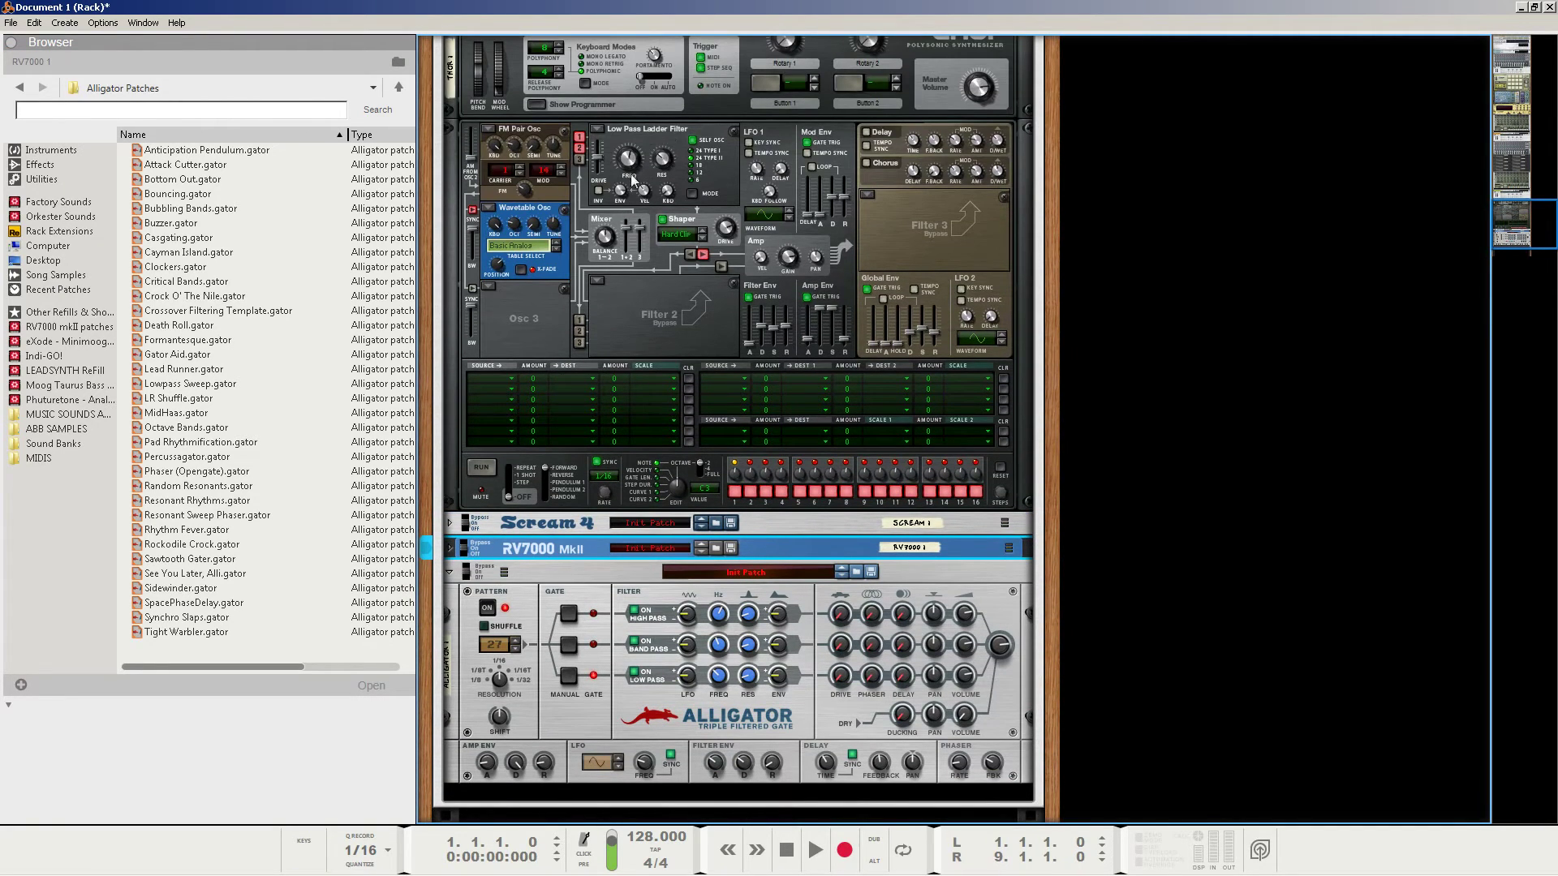
mouse_move(702, 464)
Route mod matrix row 1 from CV In1 to Osc1 FM Amt at amount 100
click(500, 379)
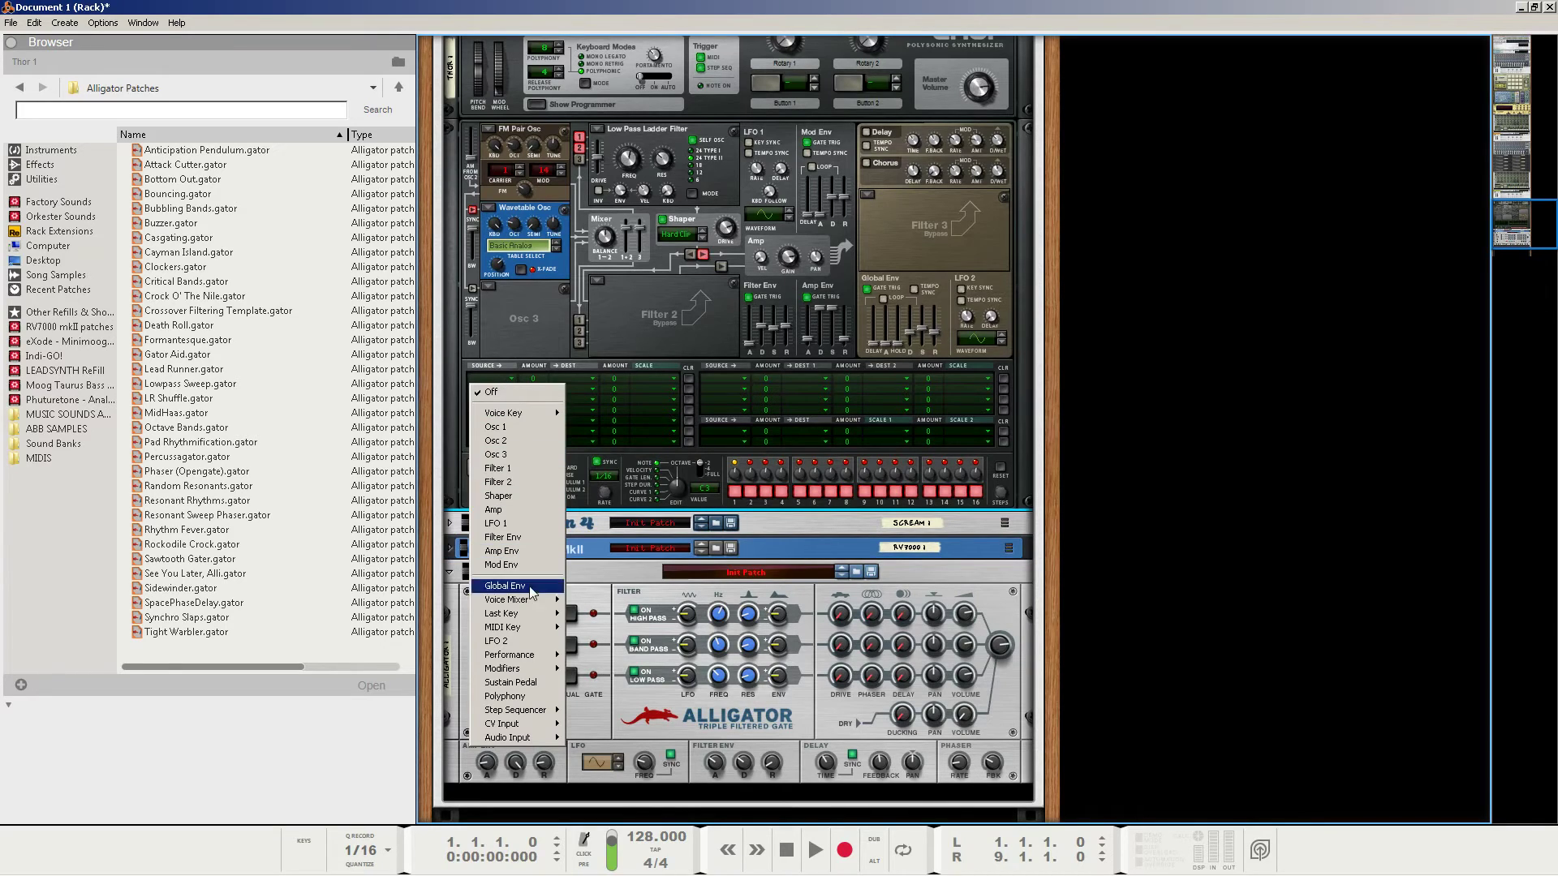
mouse_move(510, 725)
click(578, 725)
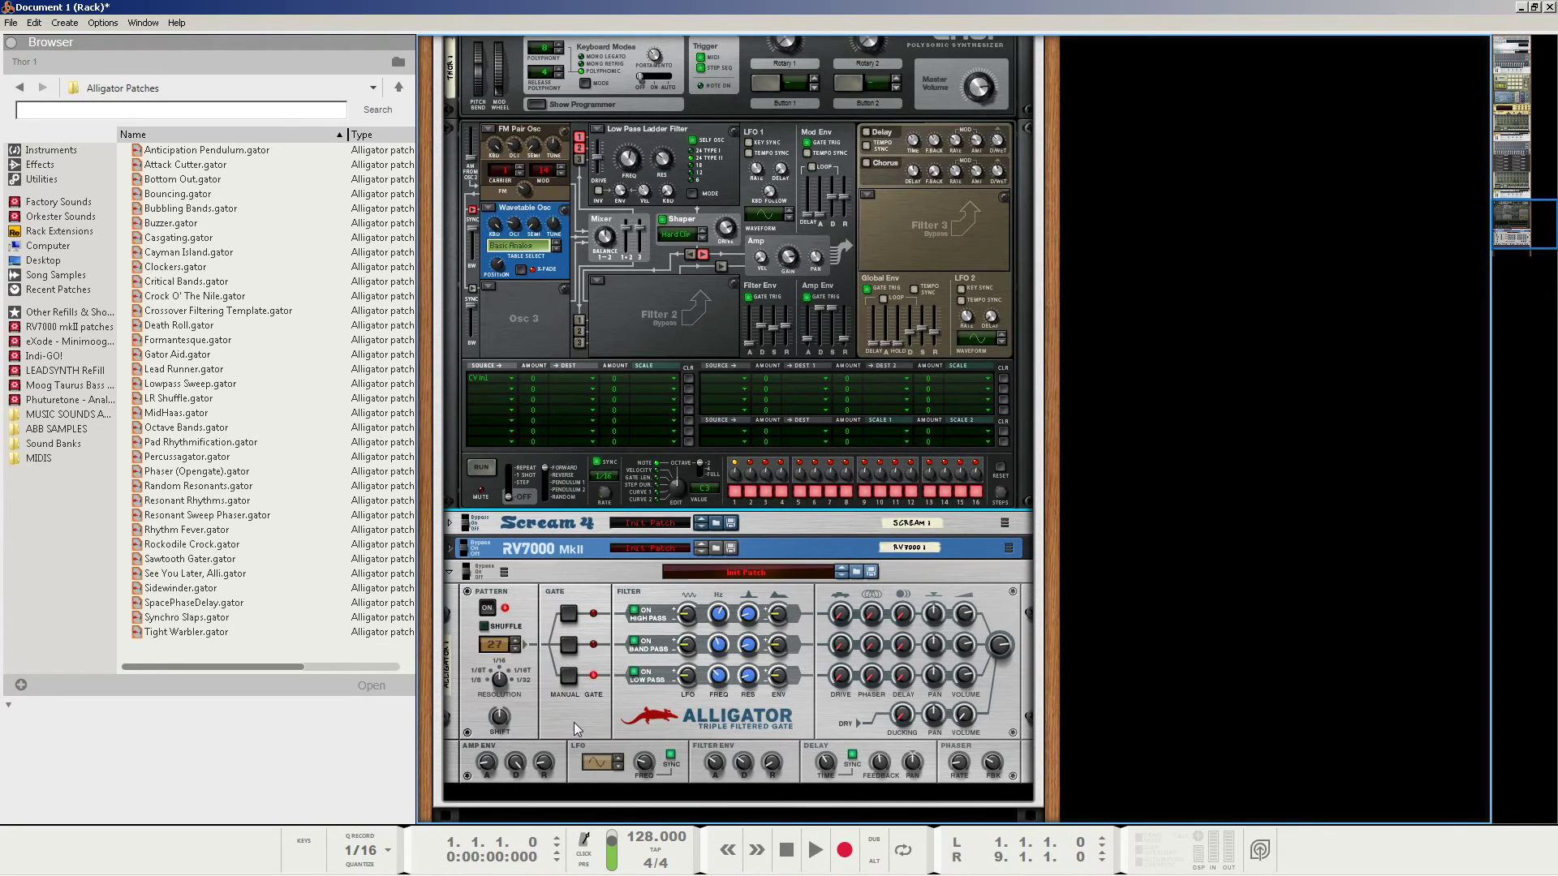
drag(537, 379, 555, 310)
click(565, 384)
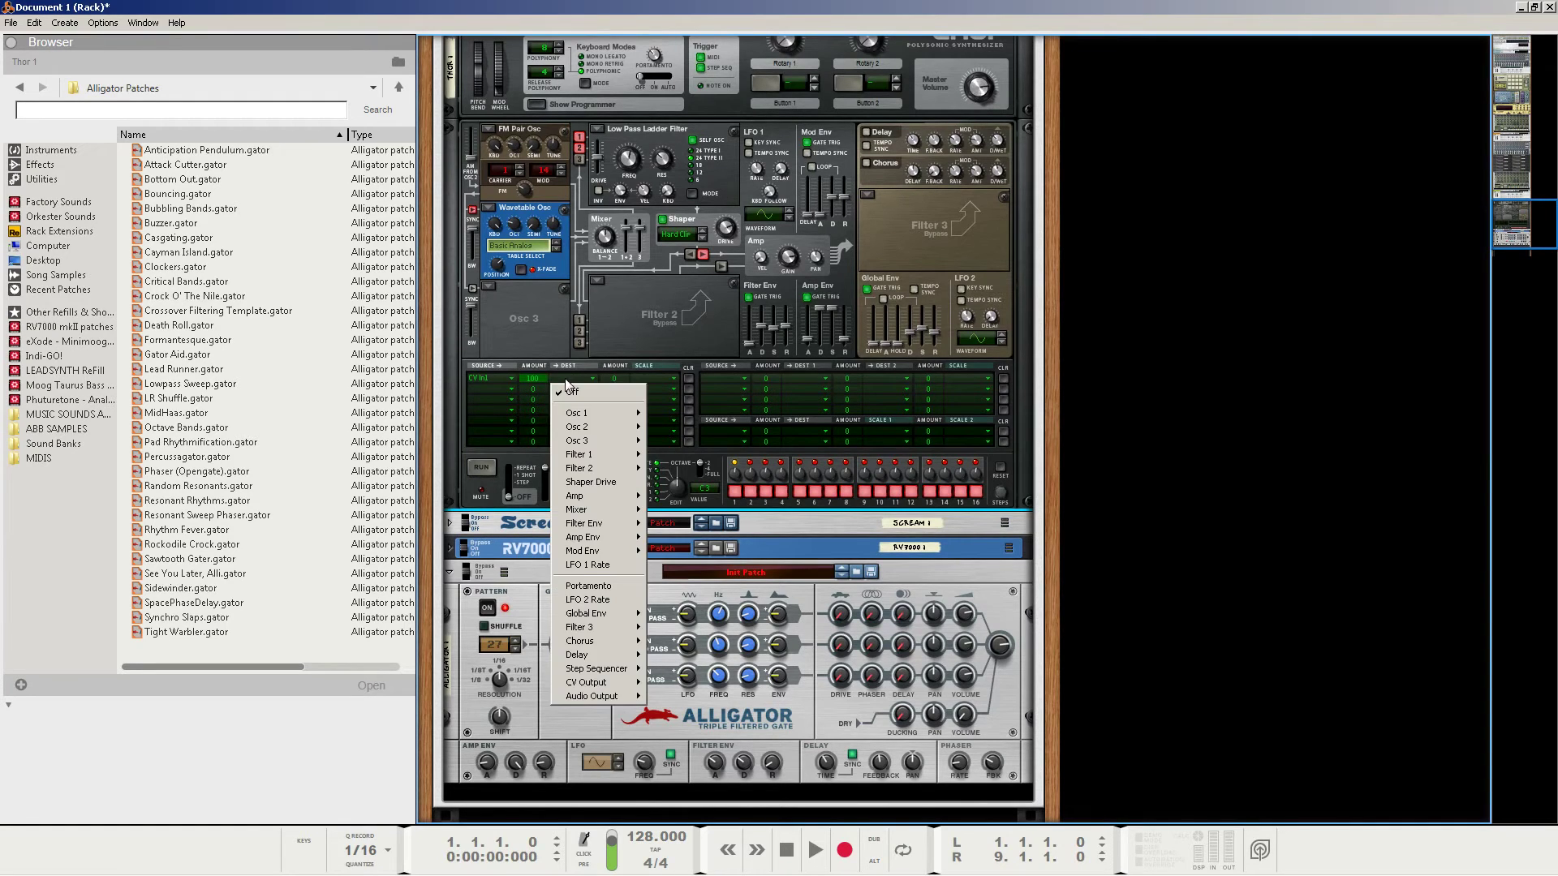
mouse_move(578, 413)
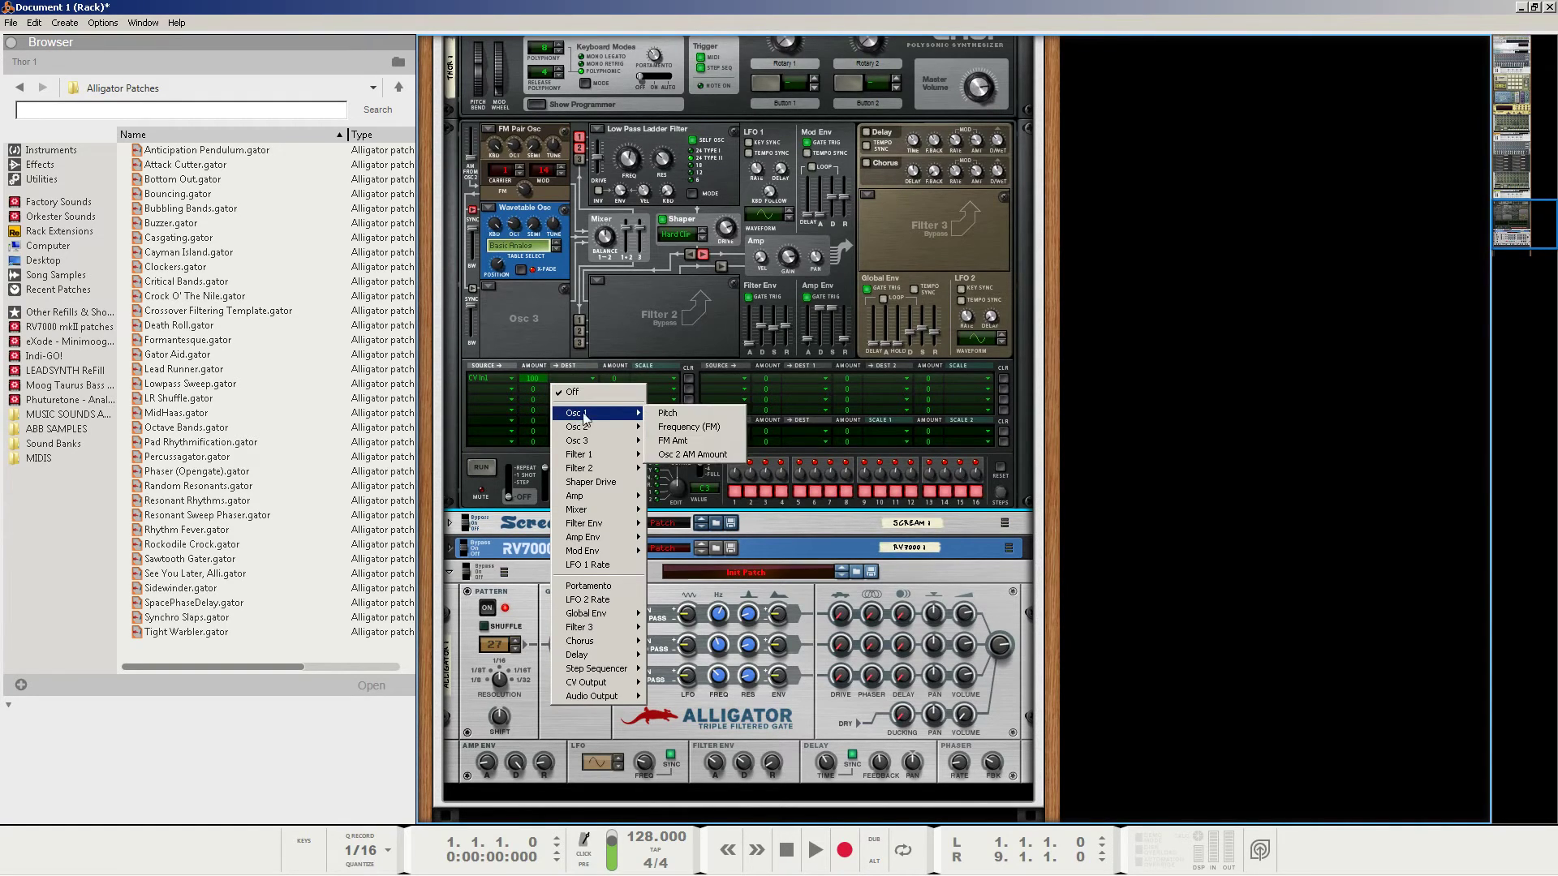
click(670, 442)
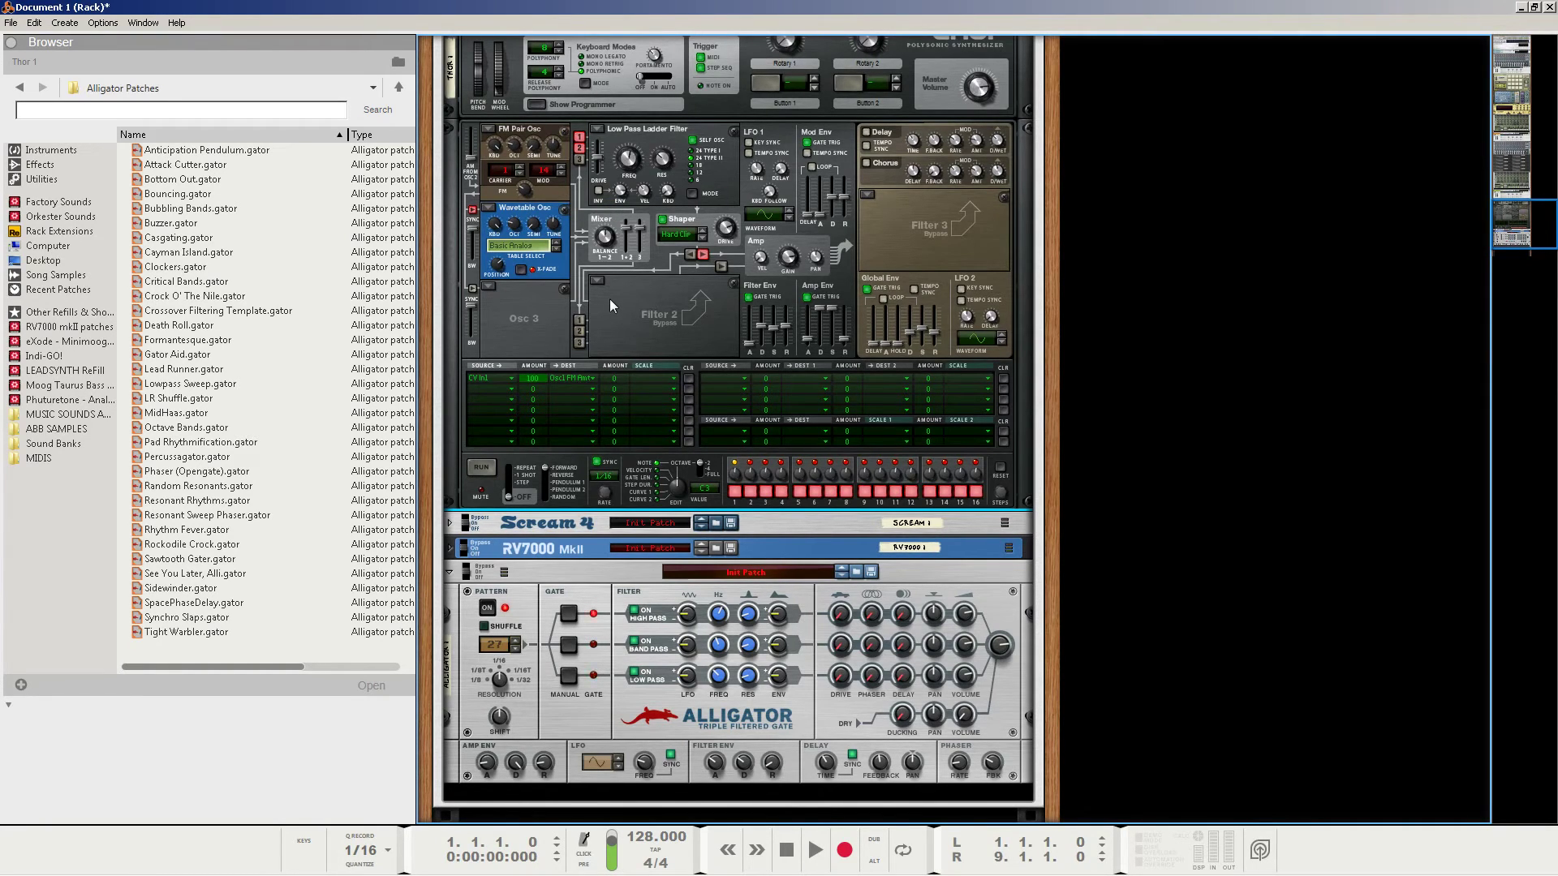
Set row 2's source to CV In2, raise its amount, and begin choosing its destination
click(491, 394)
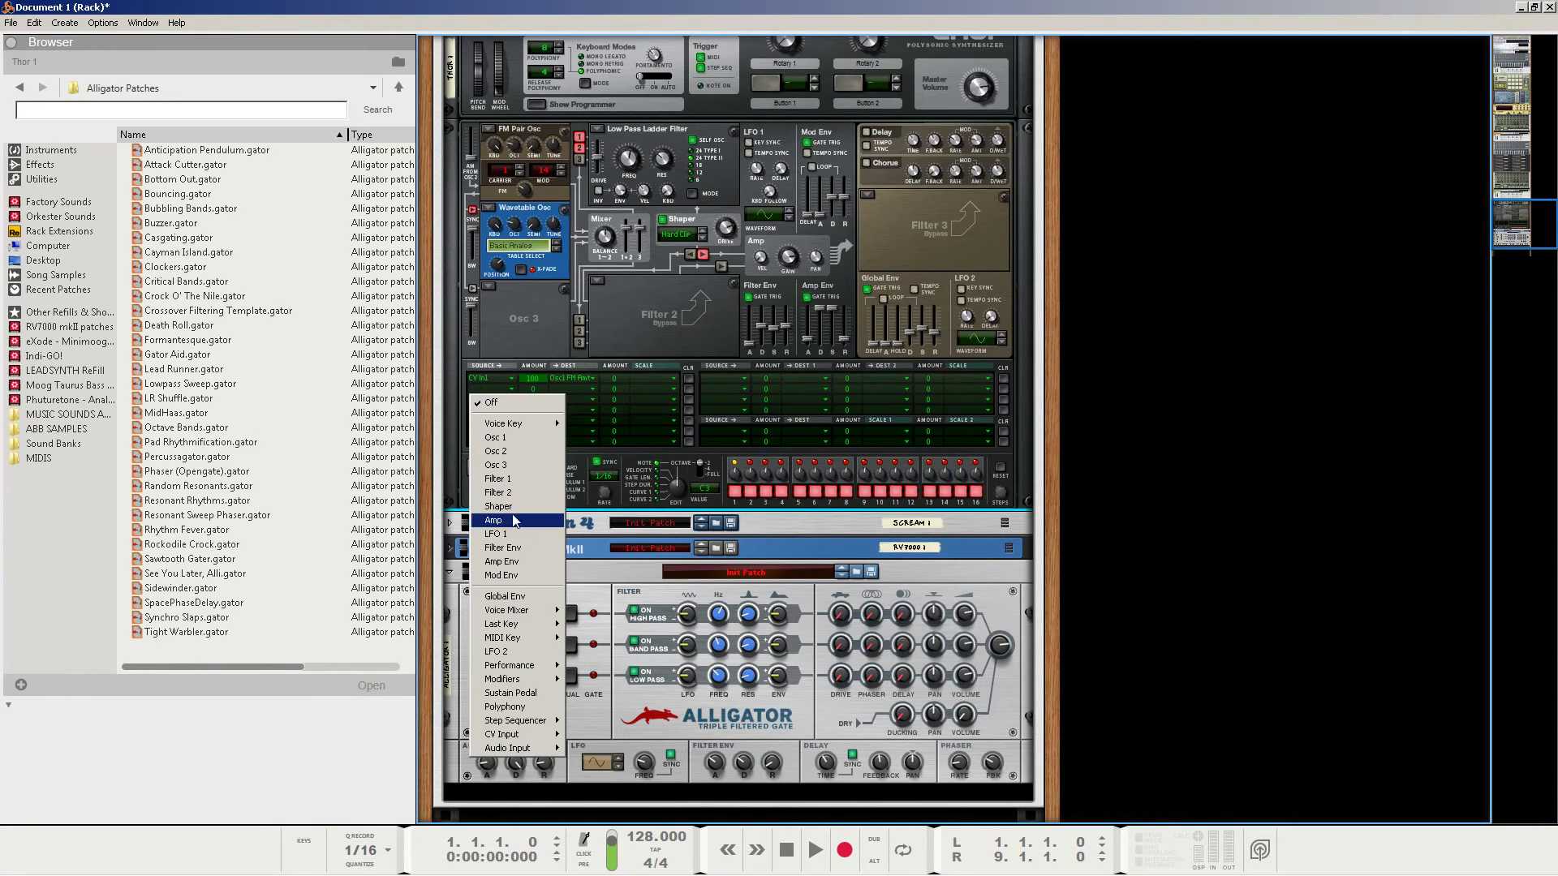
mouse_move(519, 735)
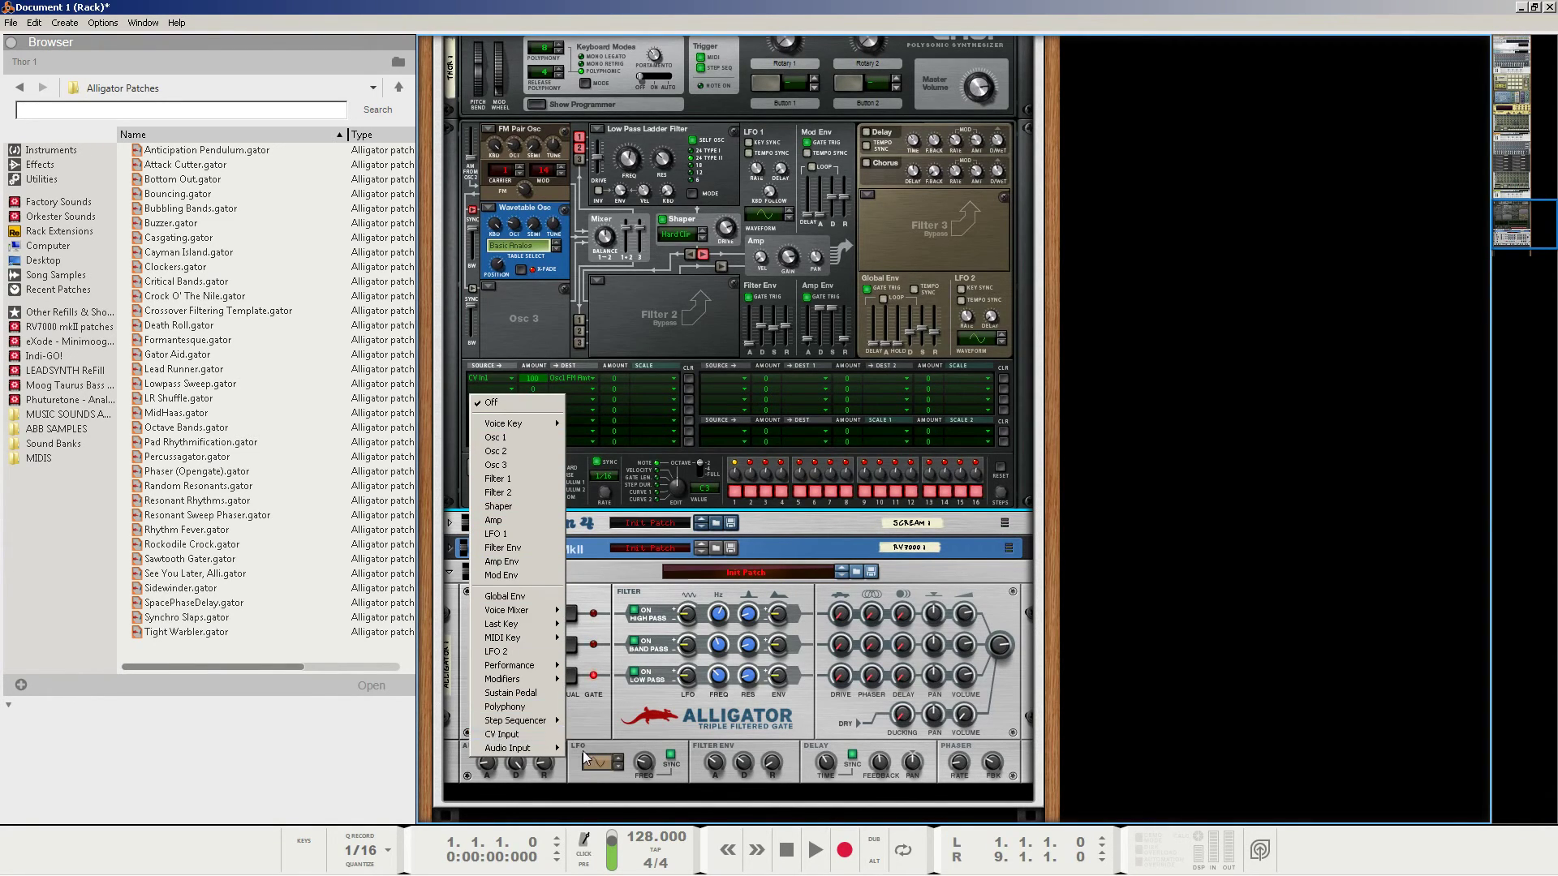
click(584, 748)
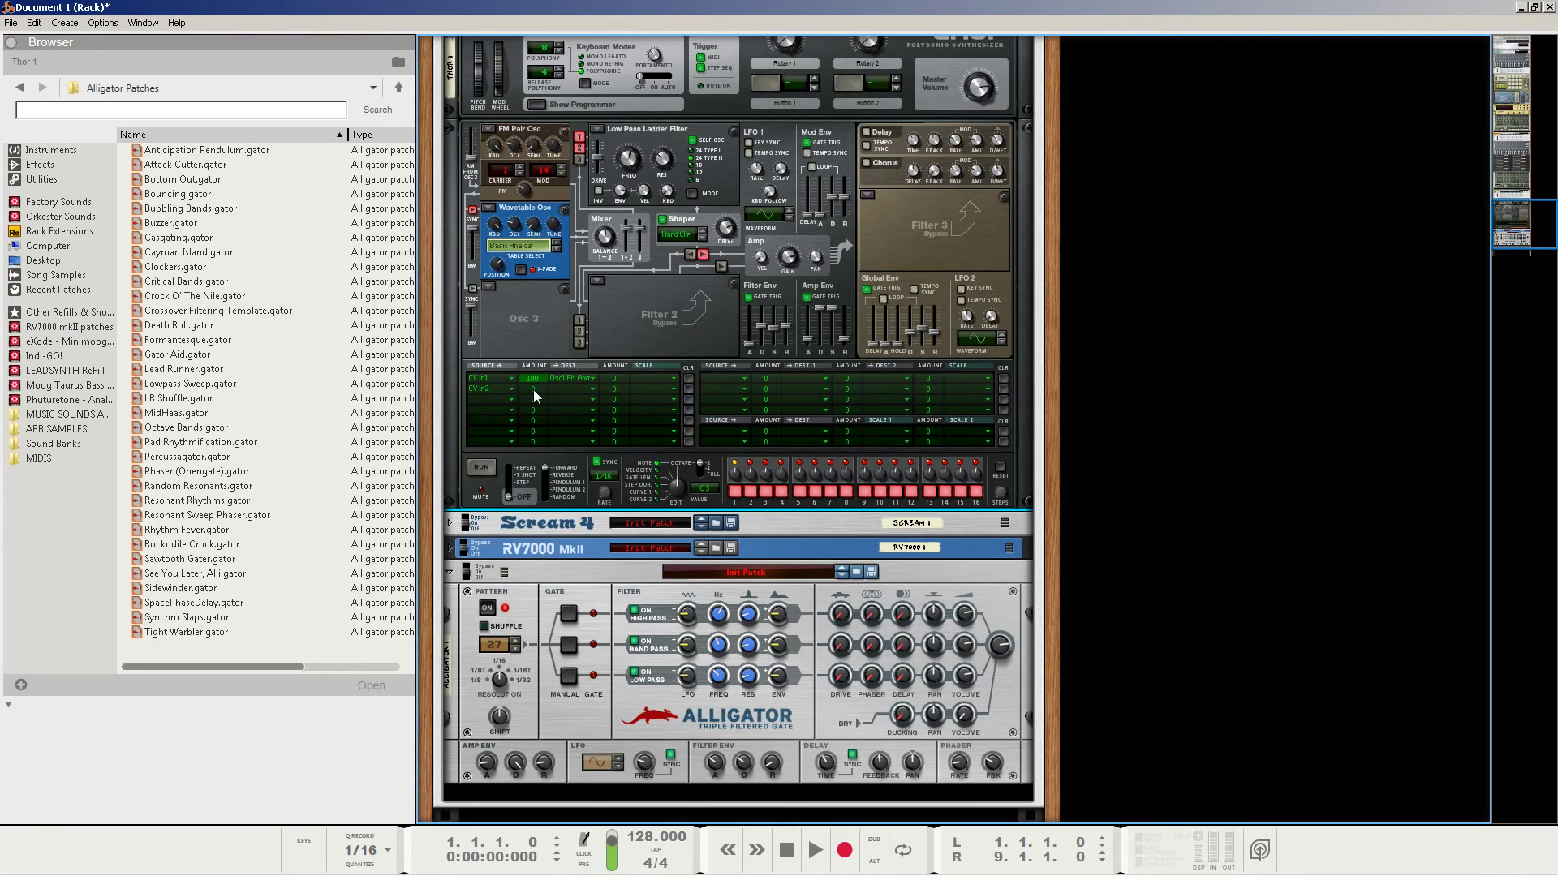
drag(535, 396, 543, 371)
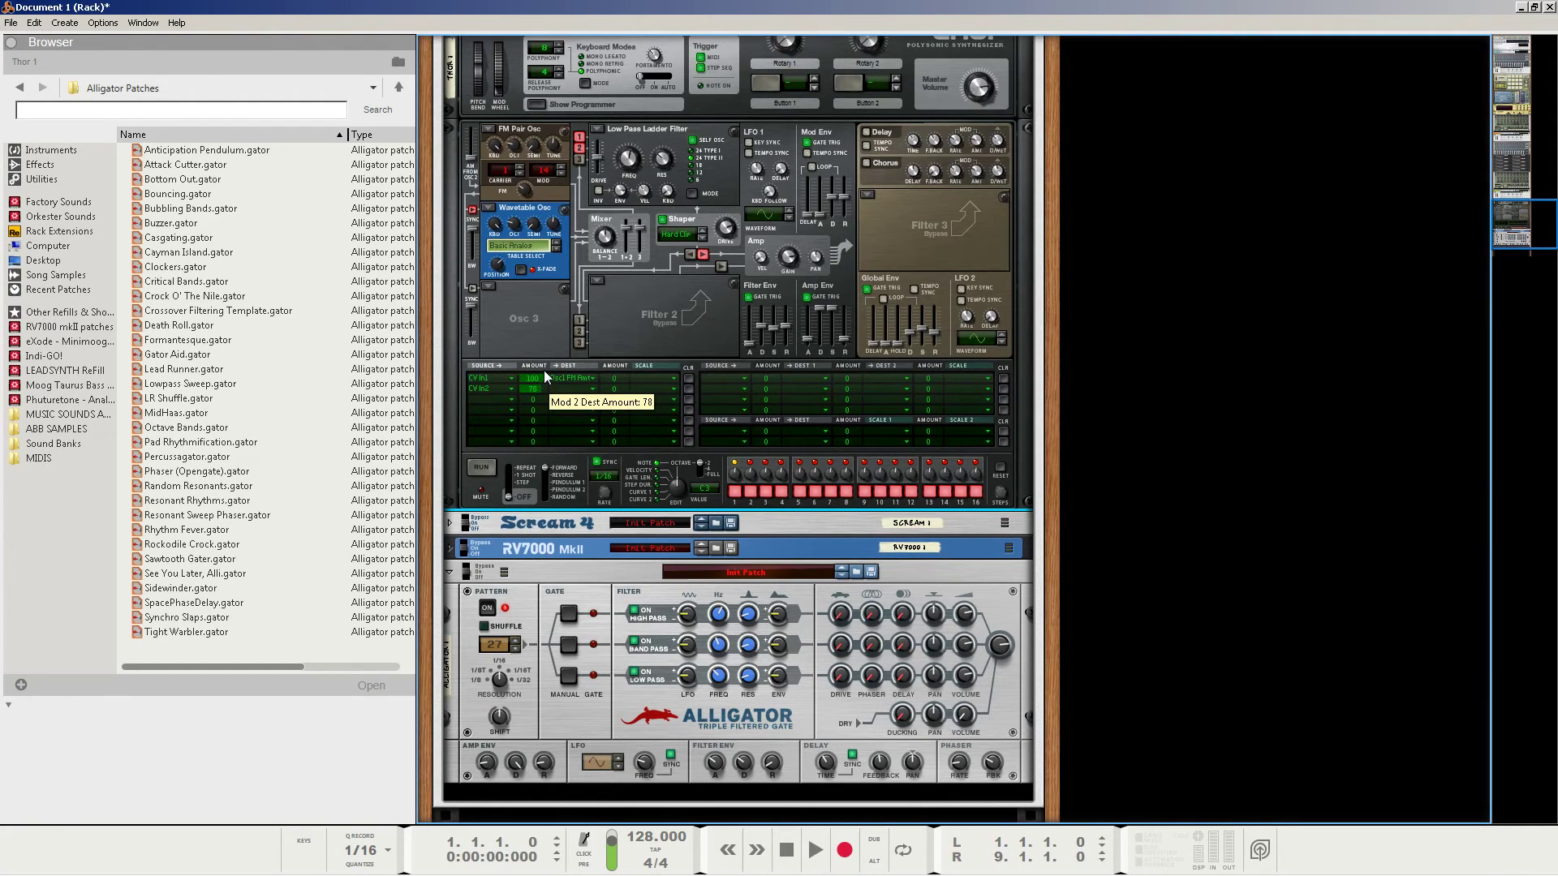
click(562, 389)
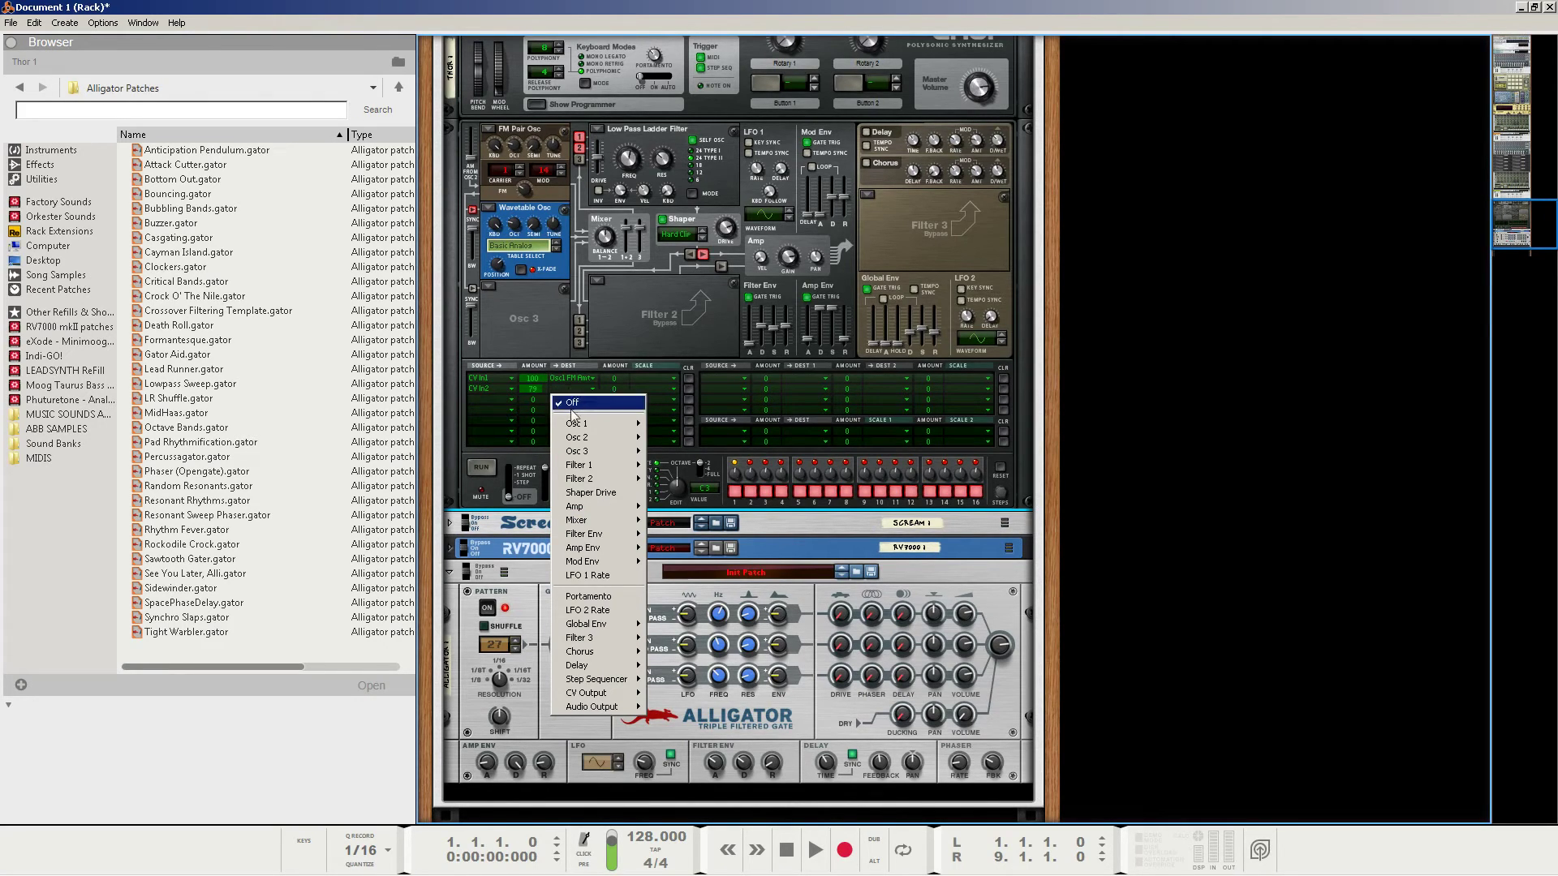
Send row 2 to Osc1 Pitch and give rows 3 and 4 sources CV In1 and CV In2
mouse_move(570, 428)
click(690, 427)
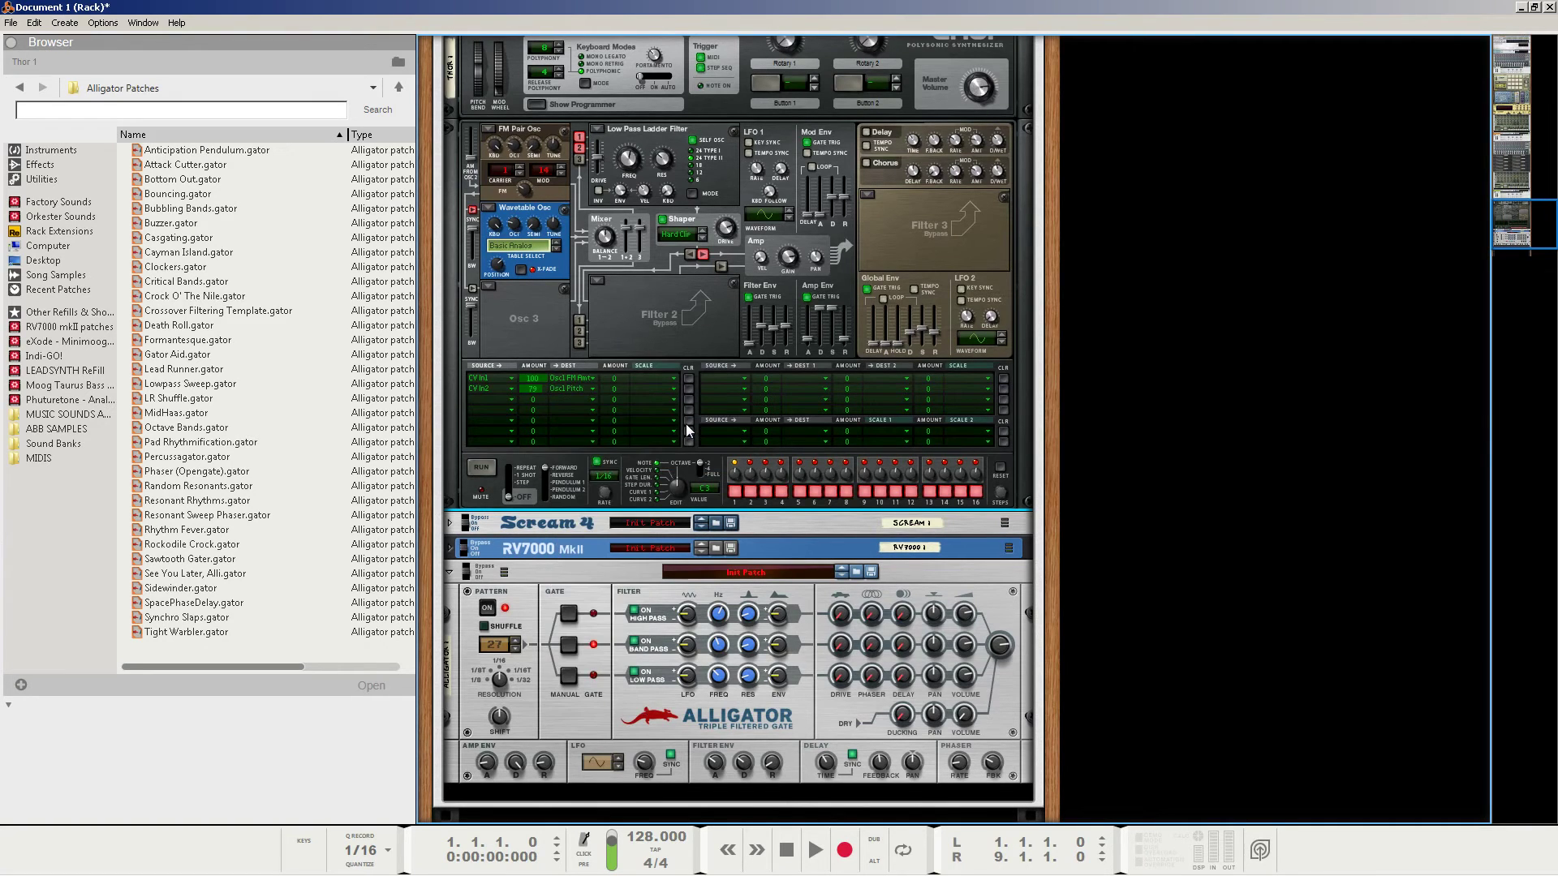
click(478, 401)
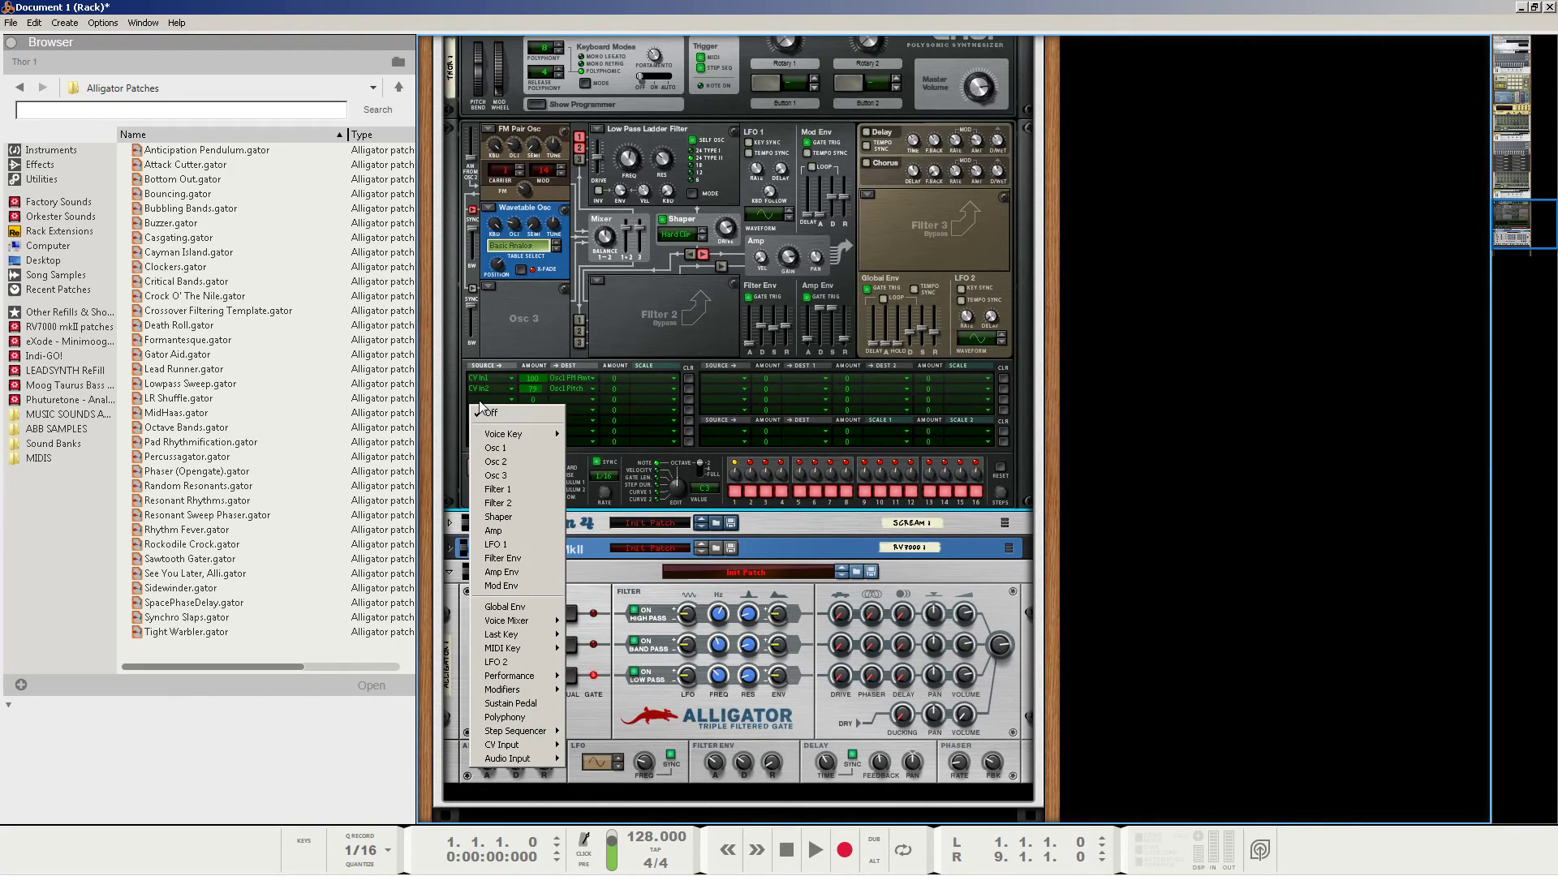
click(586, 746)
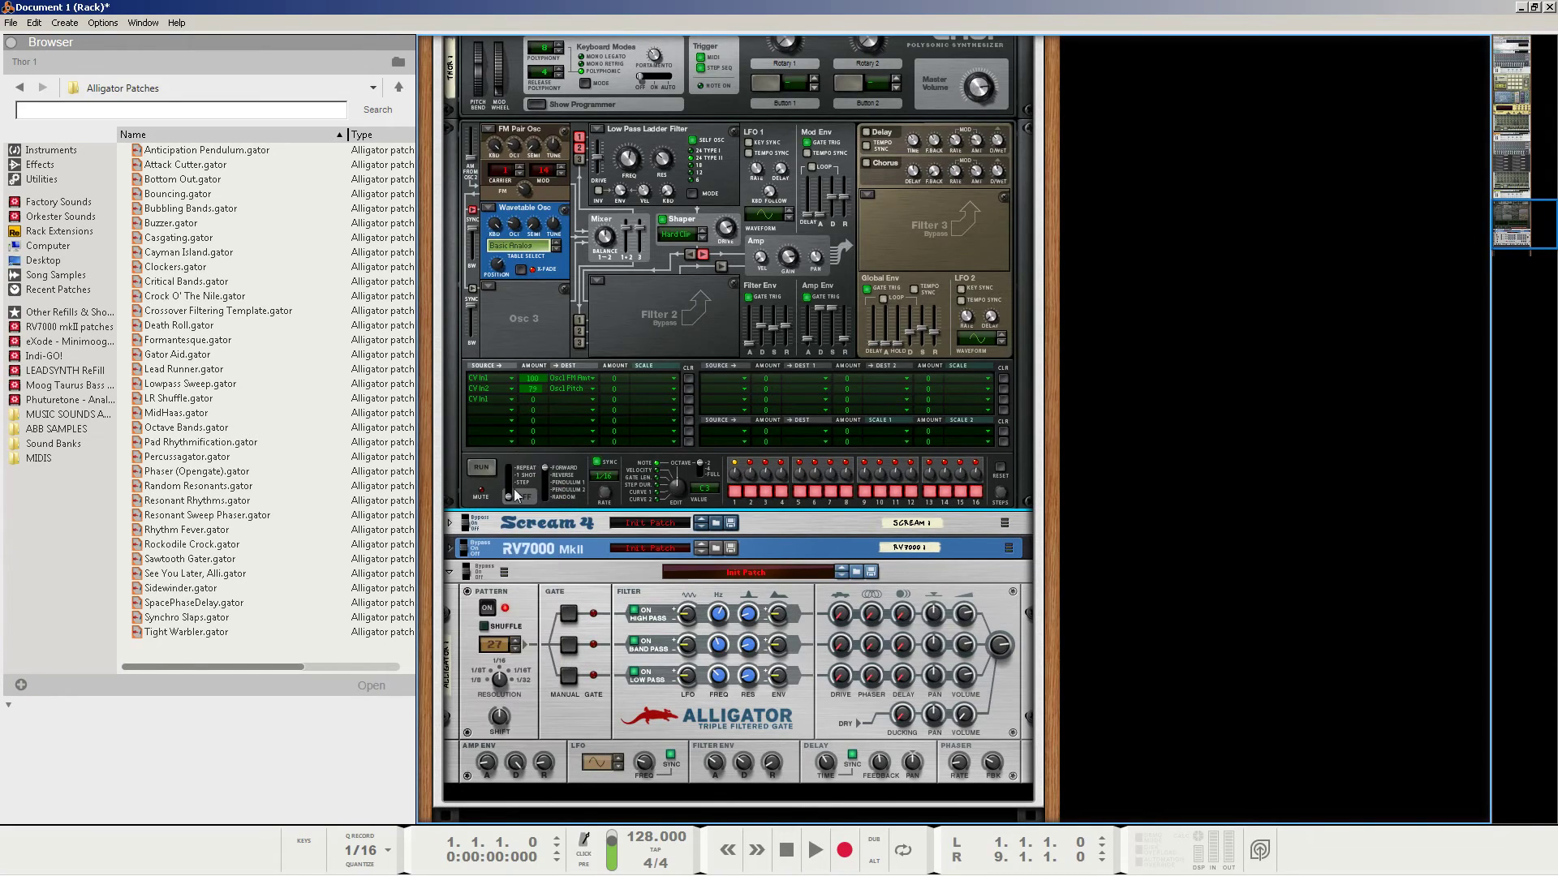
click(481, 410)
mouse_move(513, 755)
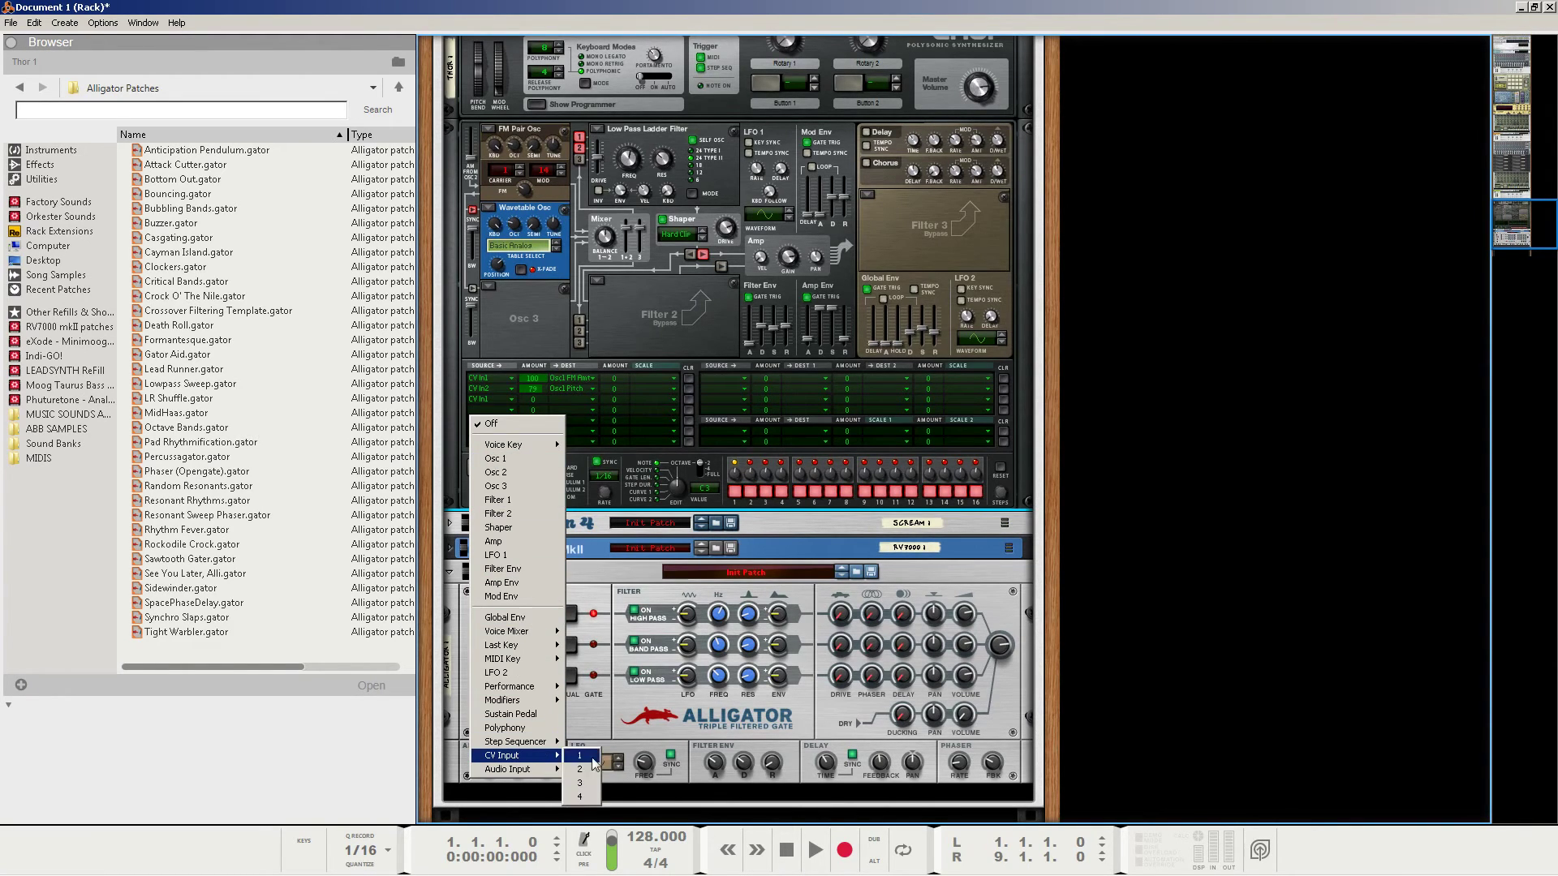
click(590, 770)
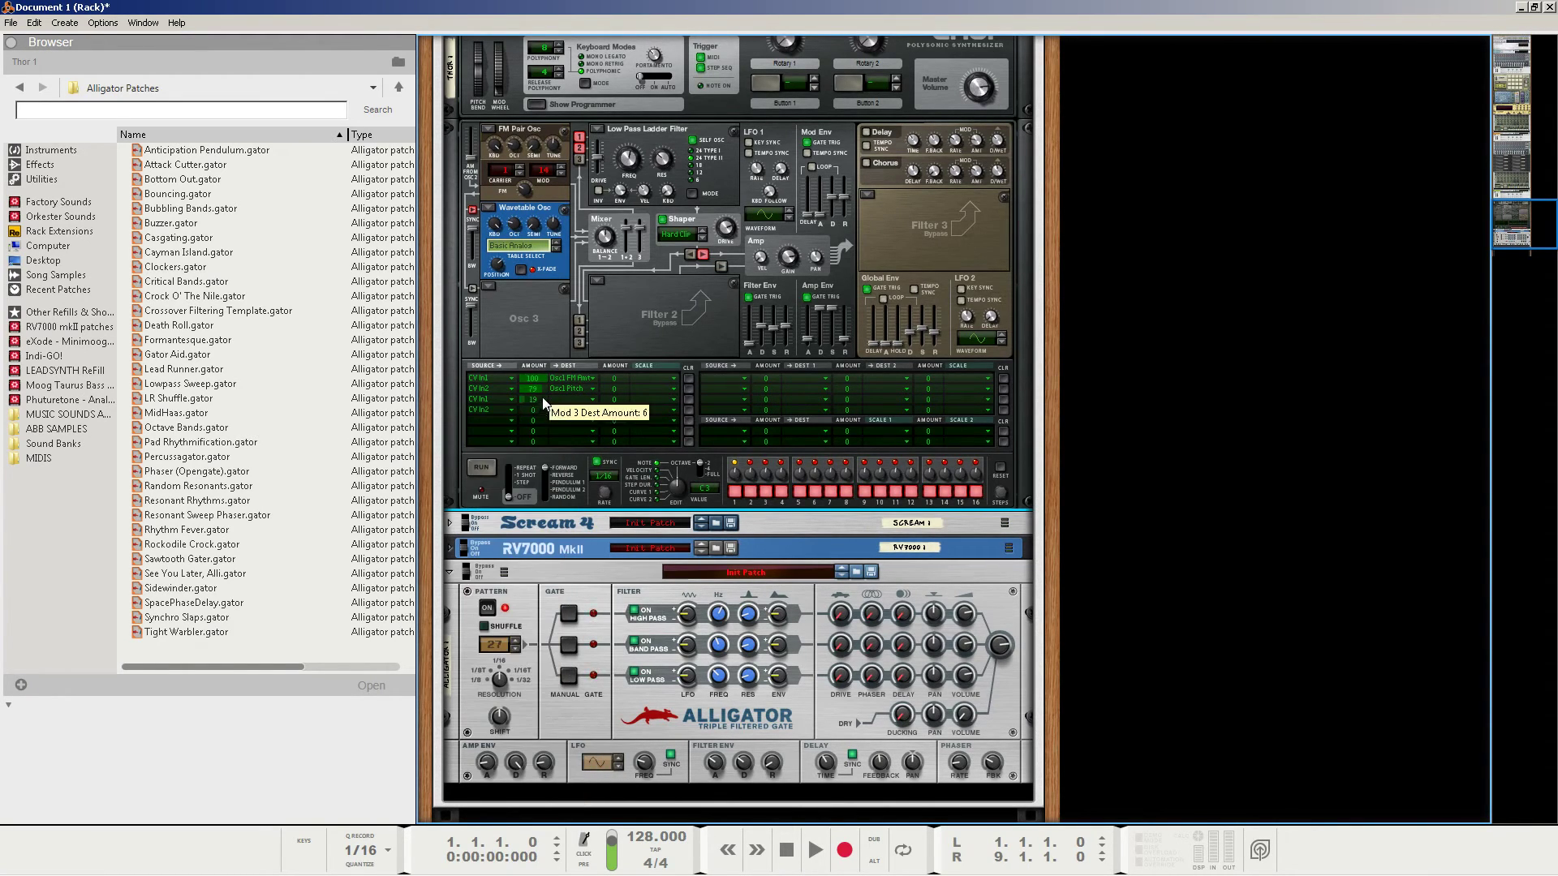
Raise row 3's amount and route it to Osc2 wavetable position
drag(545, 401, 543, 389)
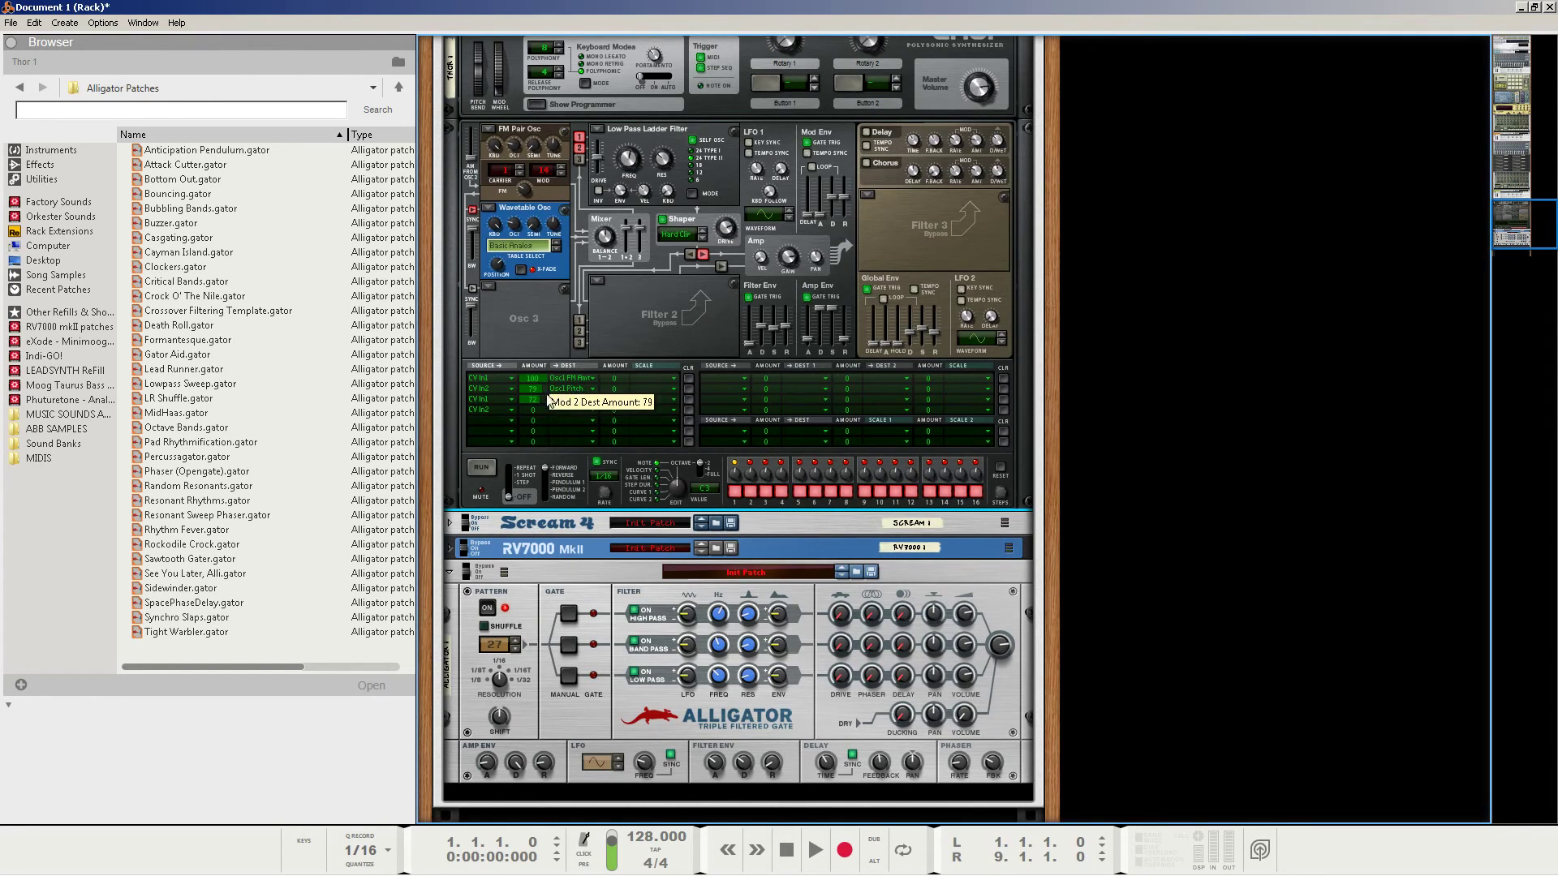
click(567, 399)
mouse_move(582, 438)
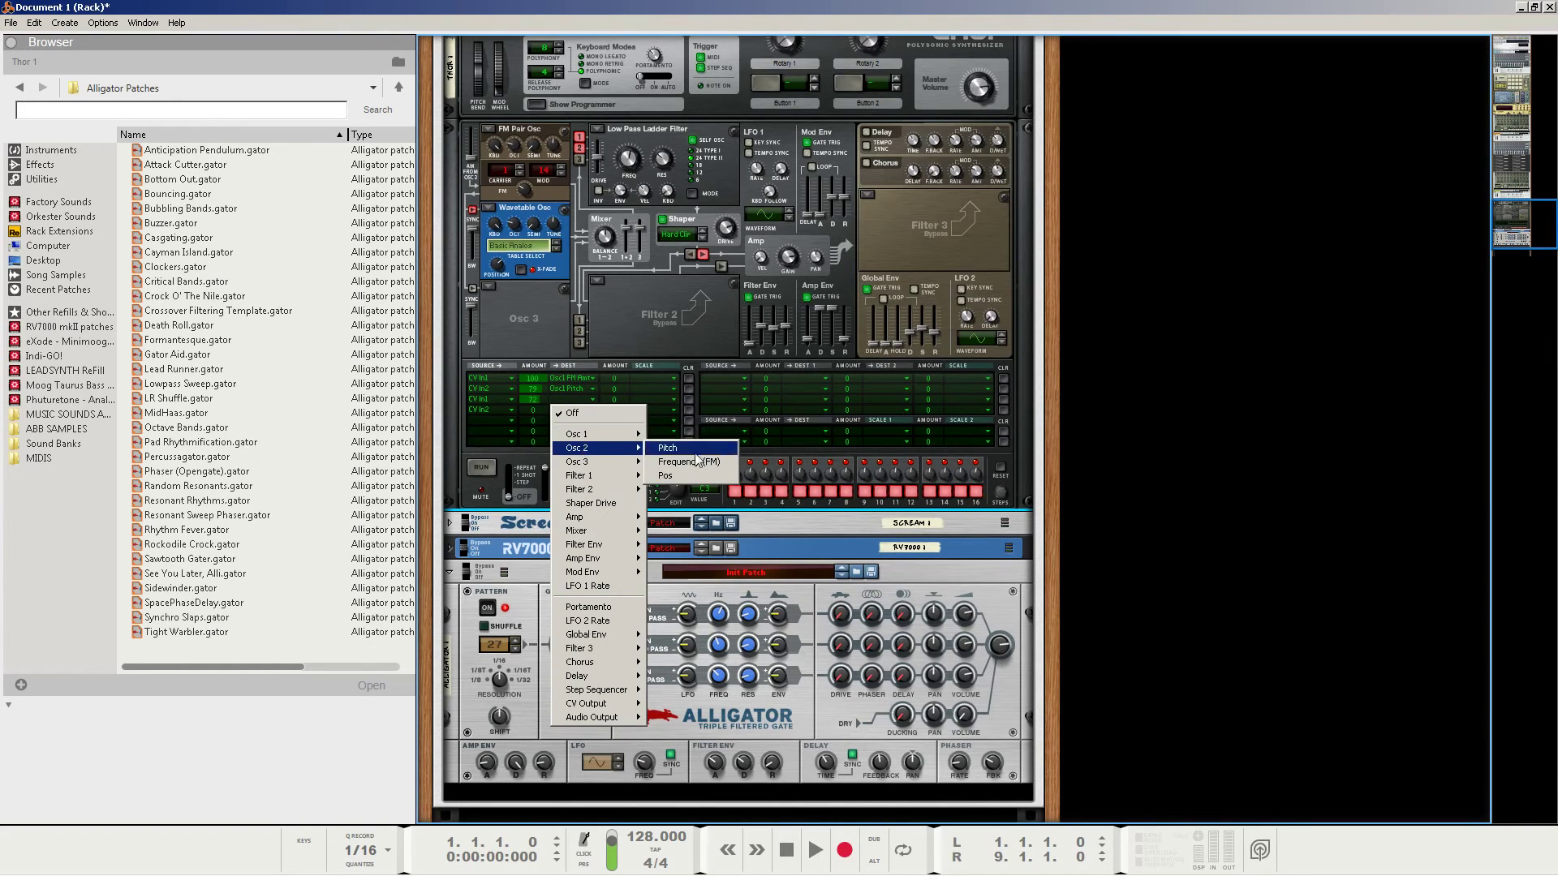
click(696, 480)
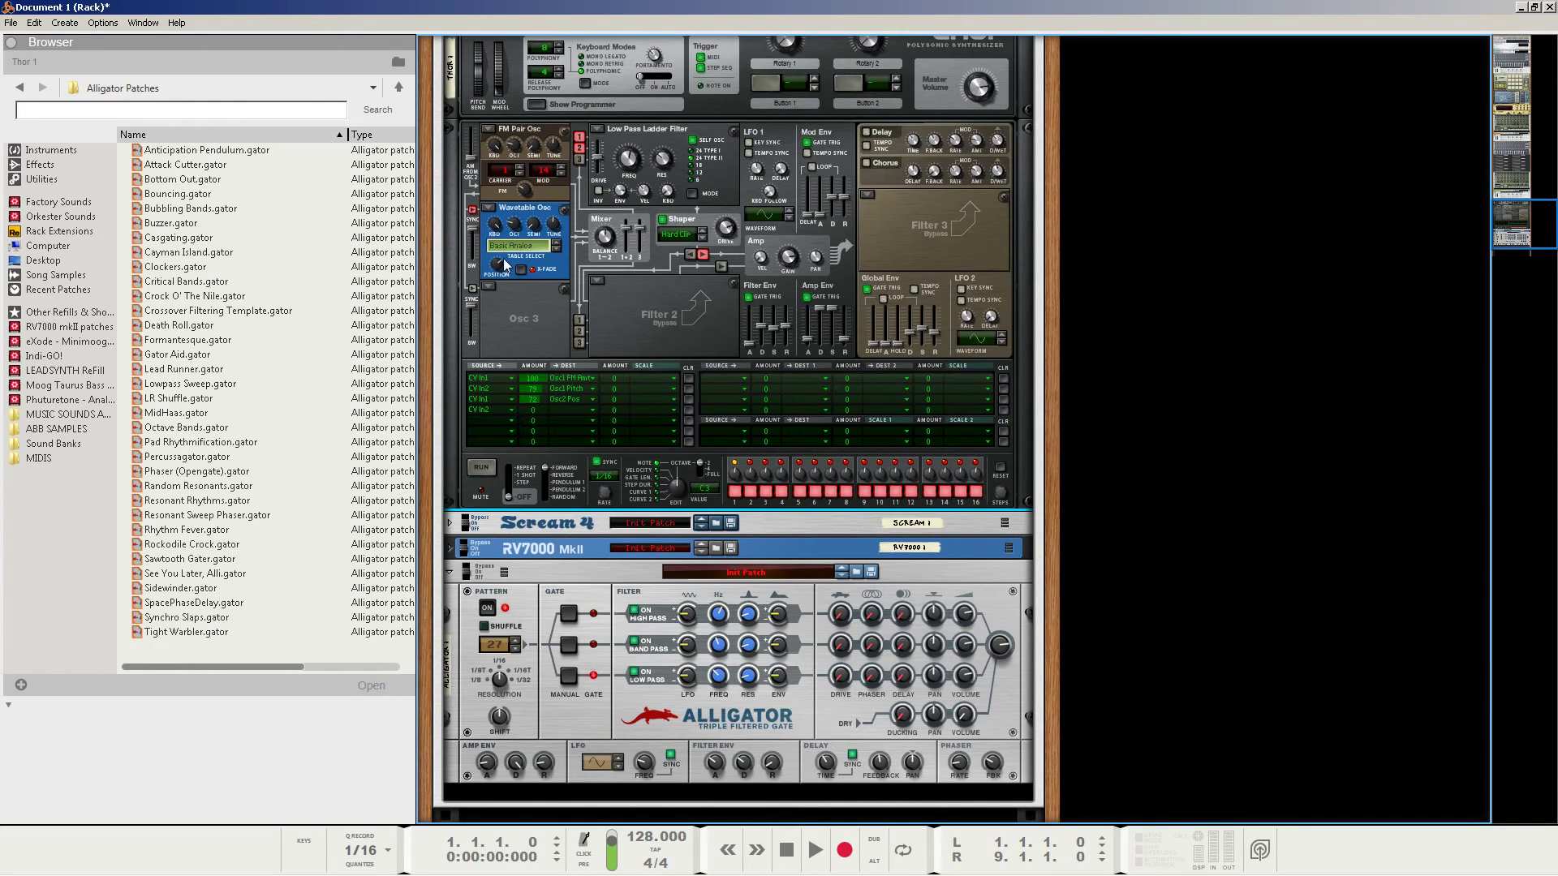
Set row 4's modulation amount and route it to Osc2 Pitch
mouse_move(498, 268)
mouse_move(528, 416)
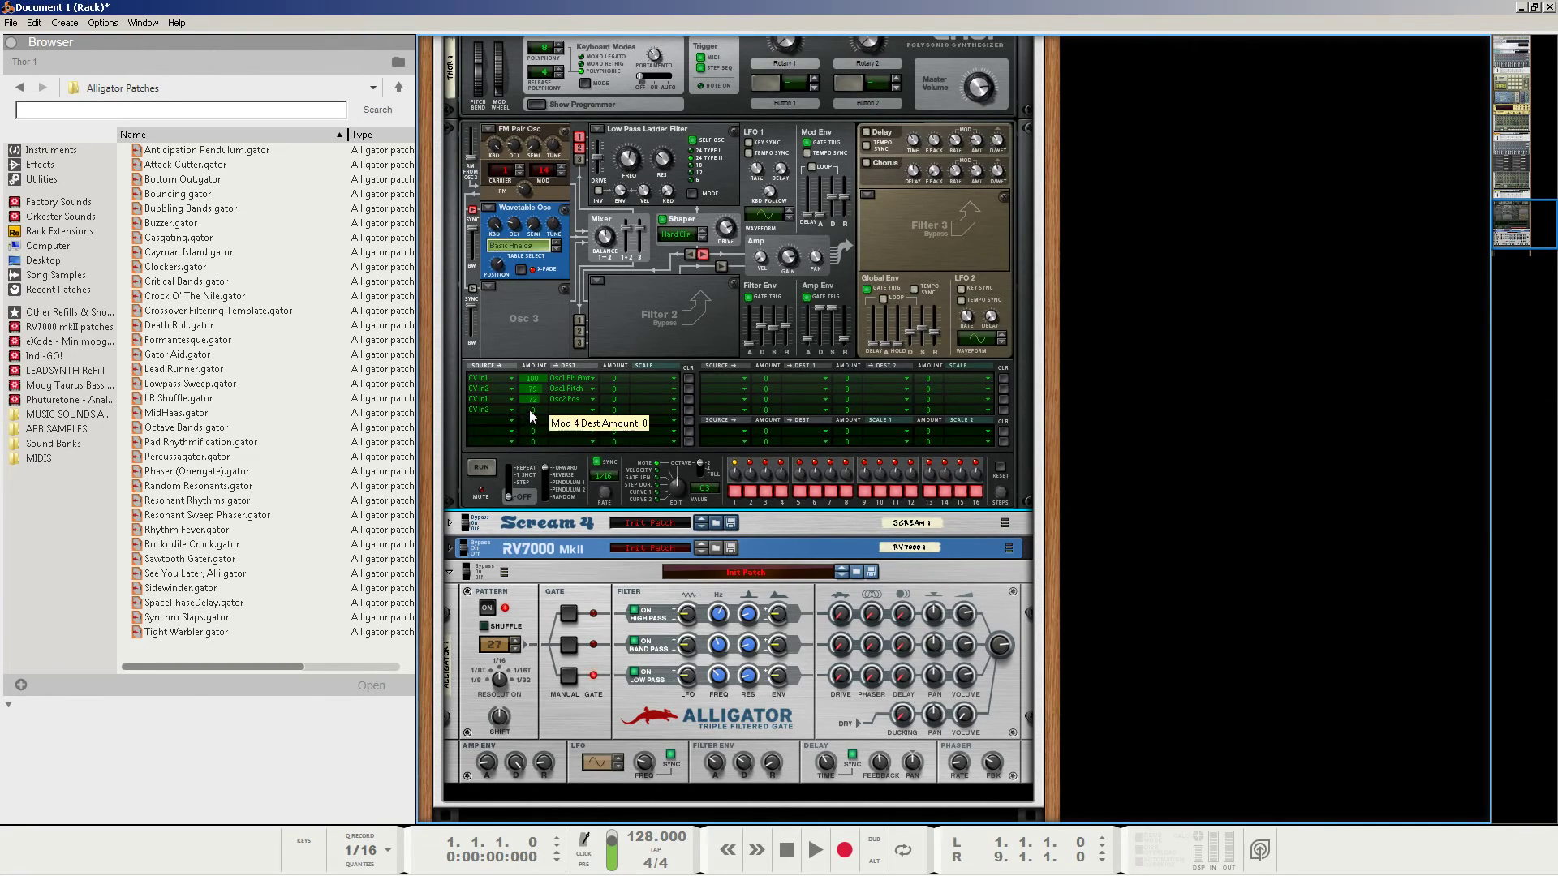
mouse_move(529, 411)
mouse_down()
mouse_move(532, 393)
mouse_move(546, 416)
mouse_up()
click(561, 410)
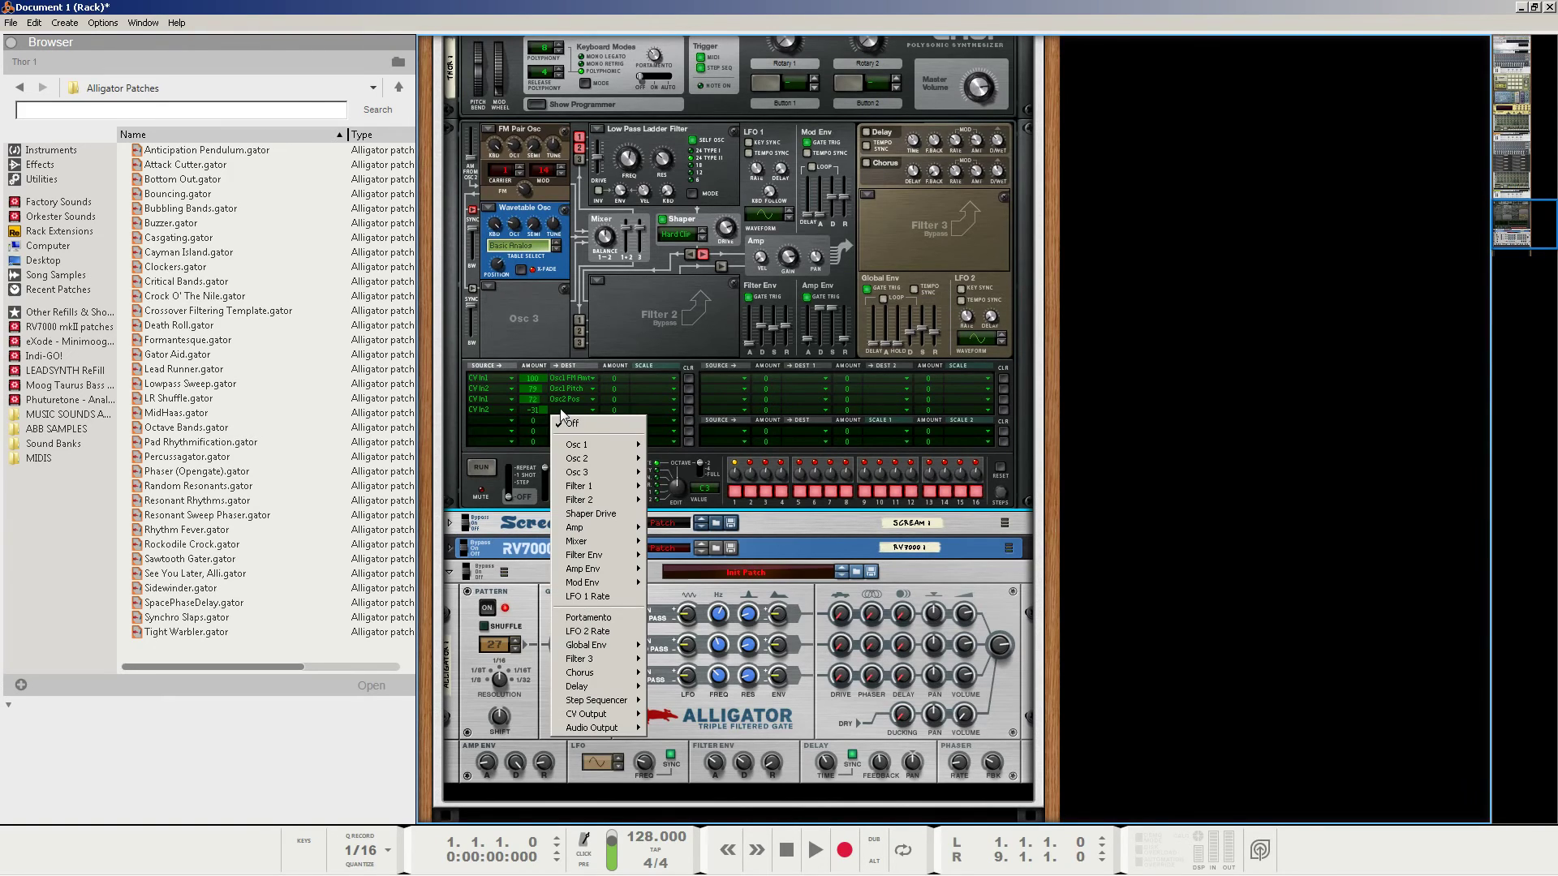
mouse_move(593, 458)
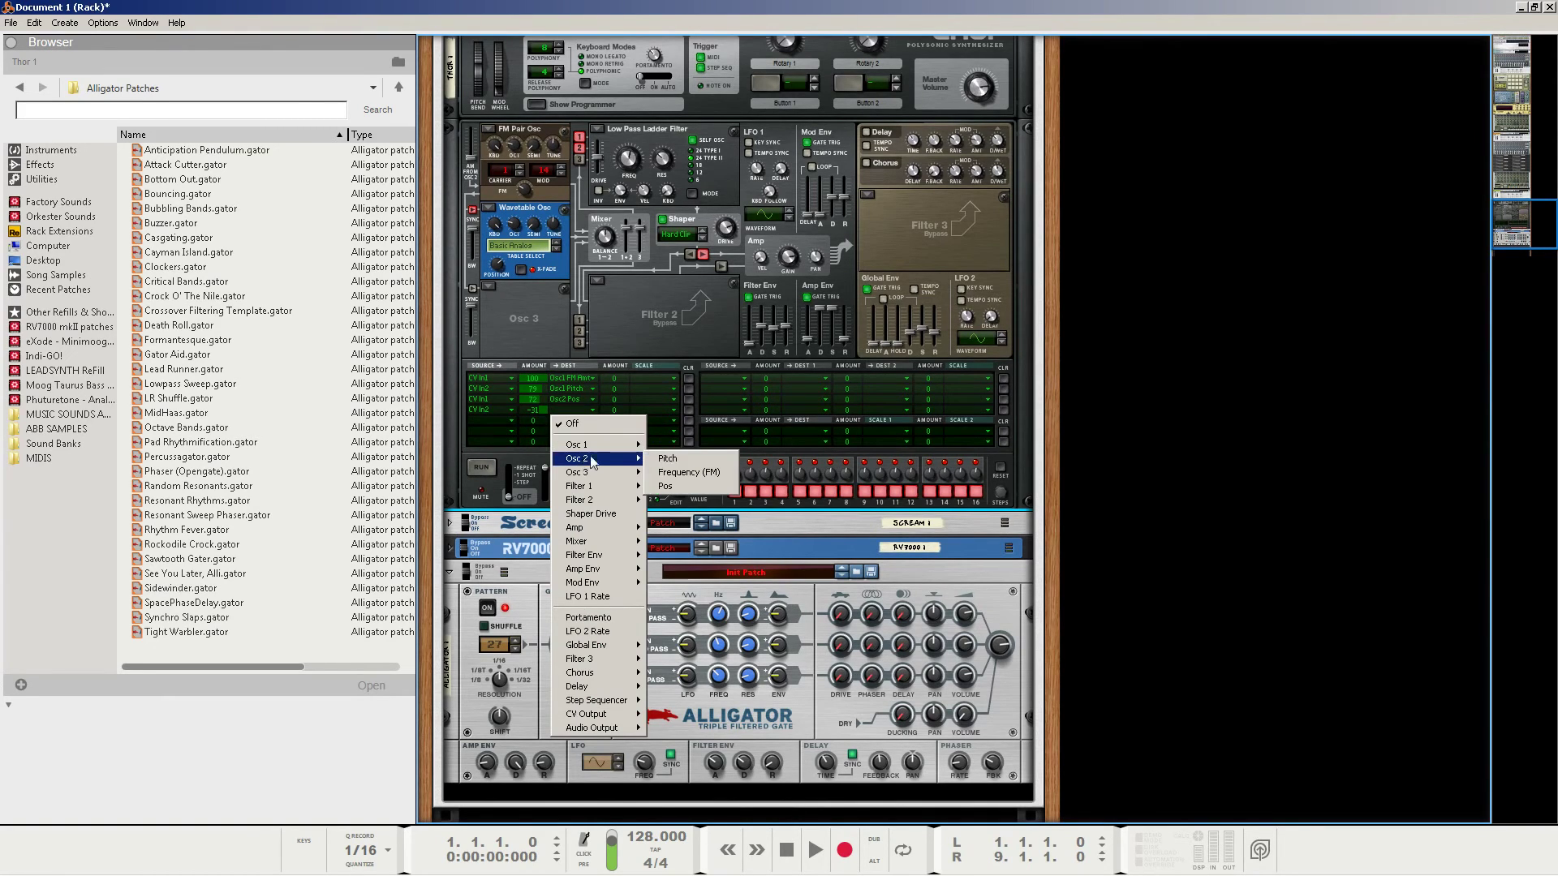
click(668, 460)
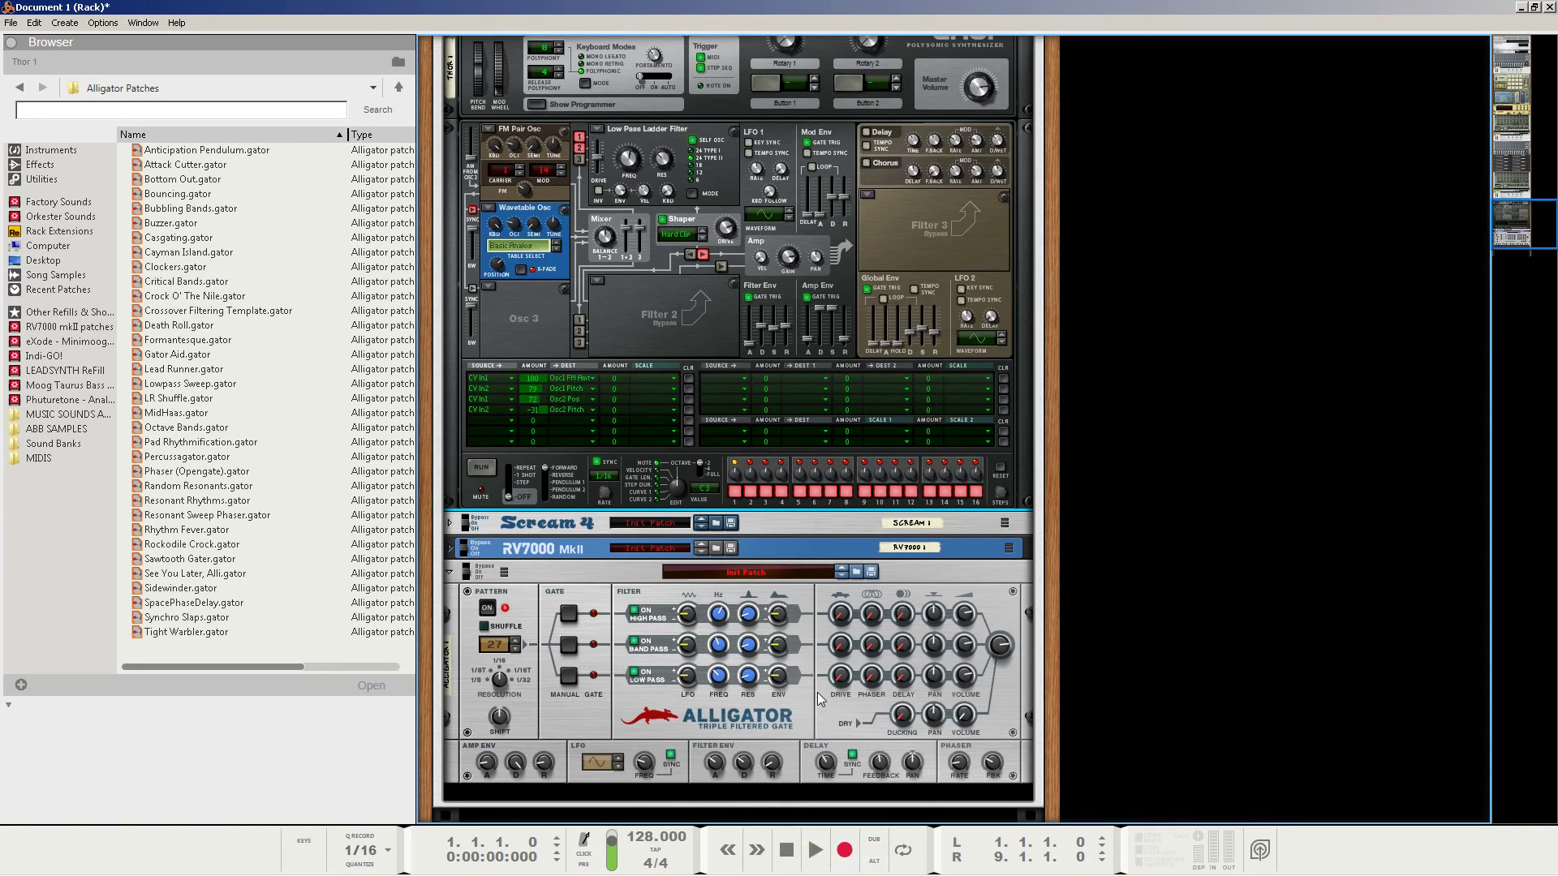
click(814, 850)
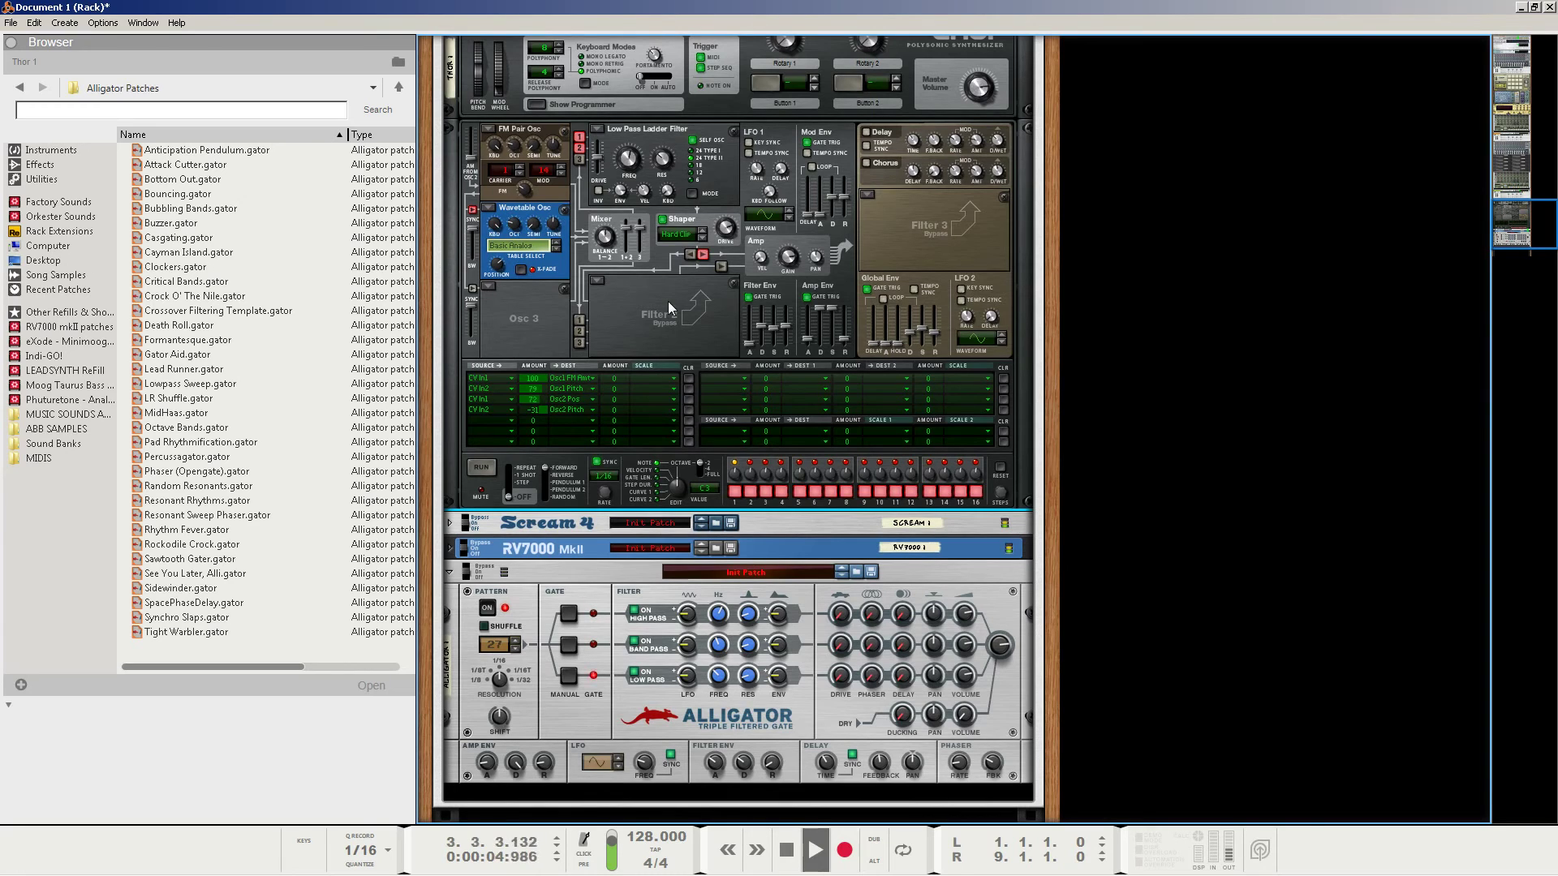
click(502, 681)
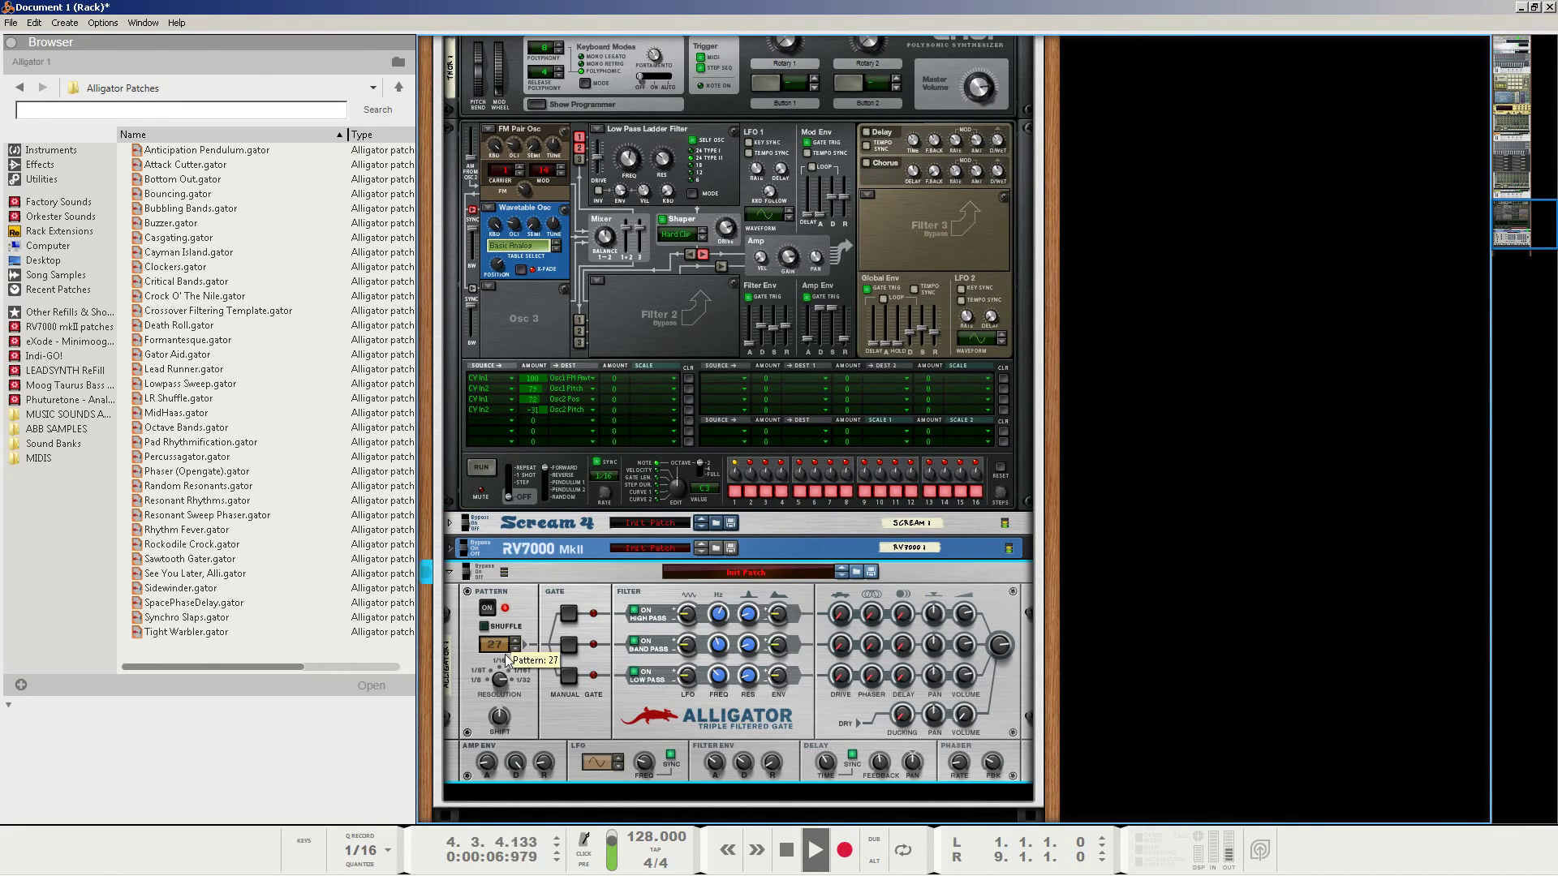
double_click(785, 859)
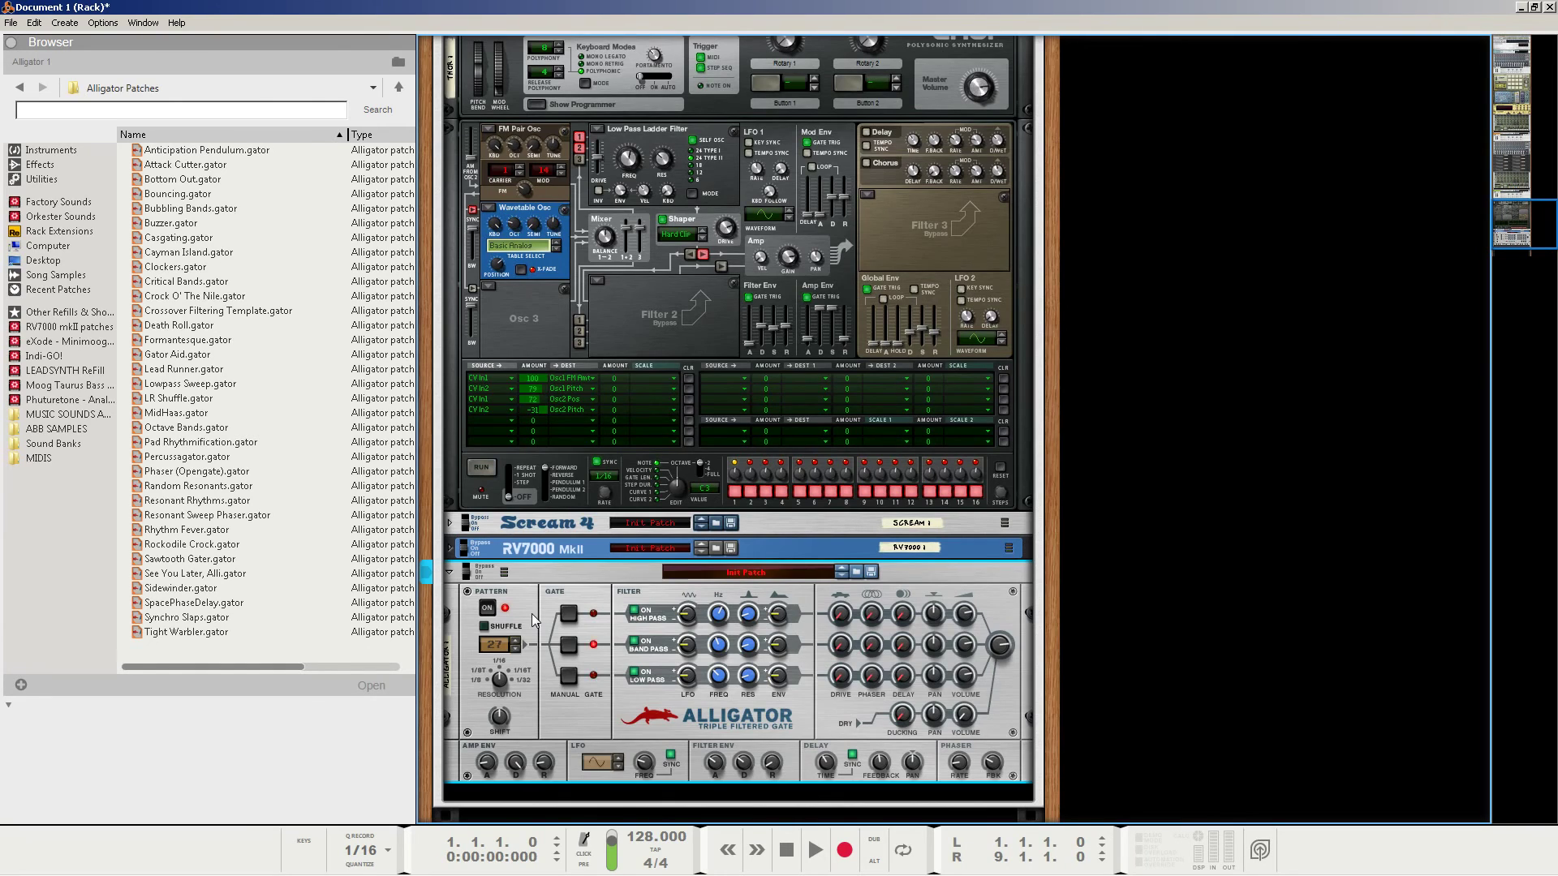
key(Tab)
scroll(567, 600, down, 1)
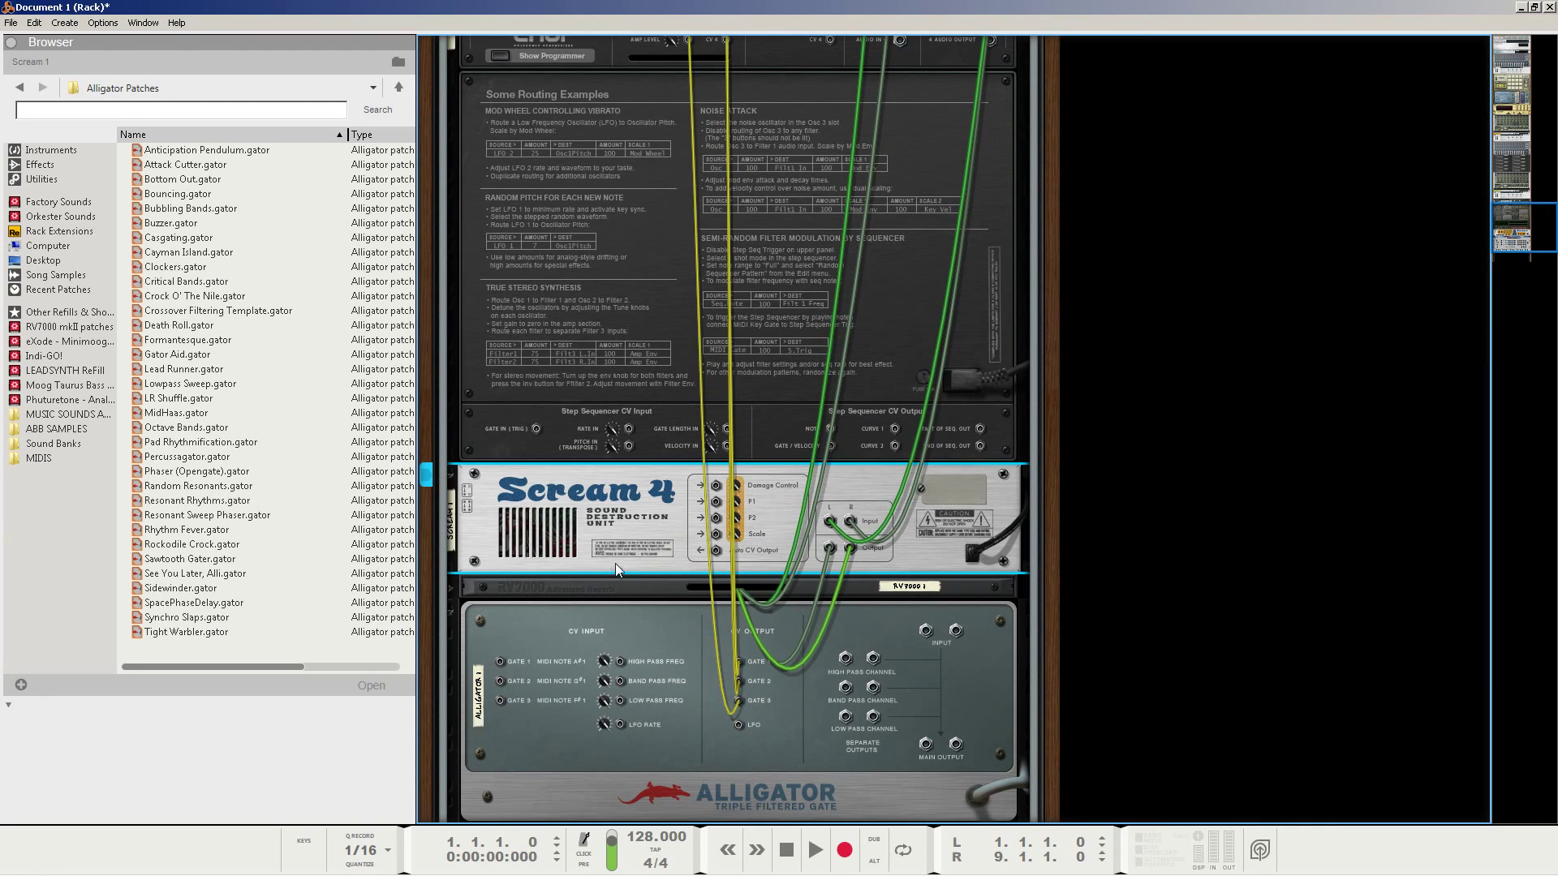
scroll(586, 649, up, 7)
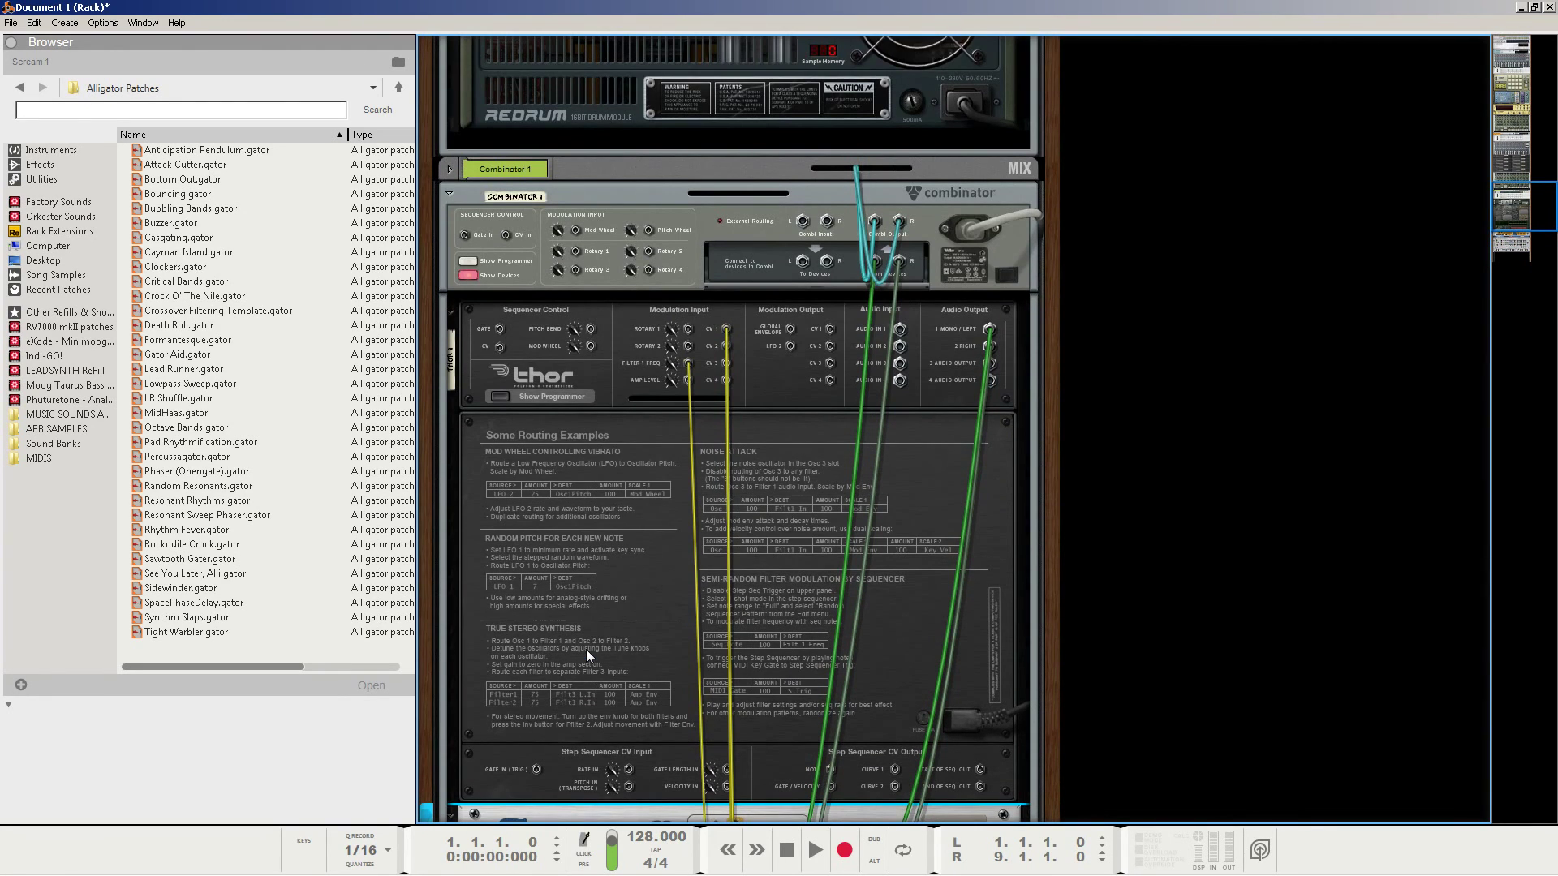
scroll(597, 578, down, 3)
key(Tab)
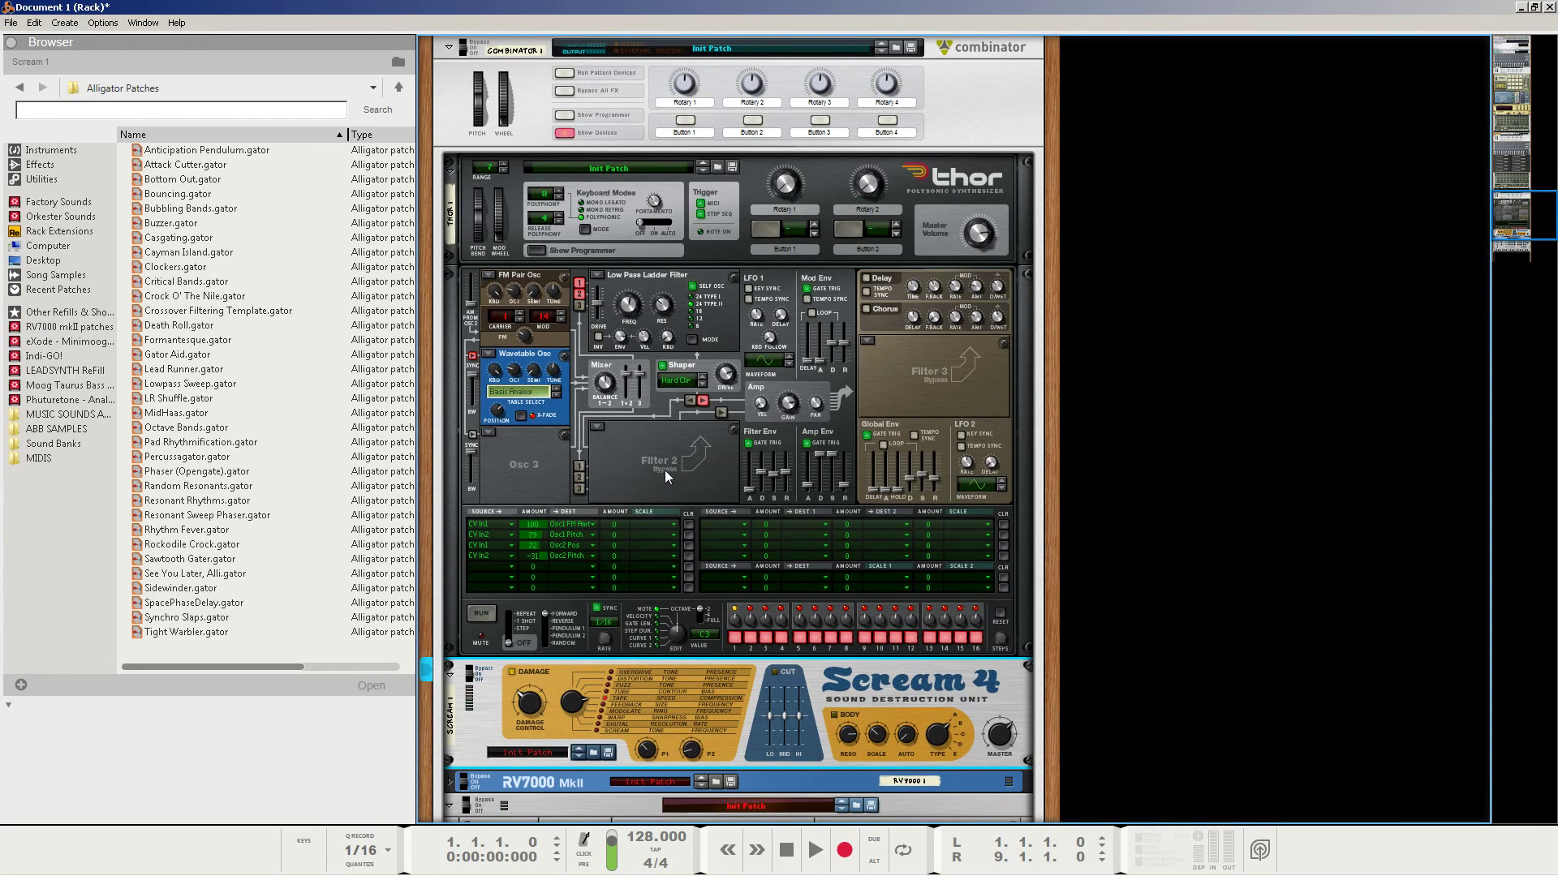
scroll(665, 469, down, 8)
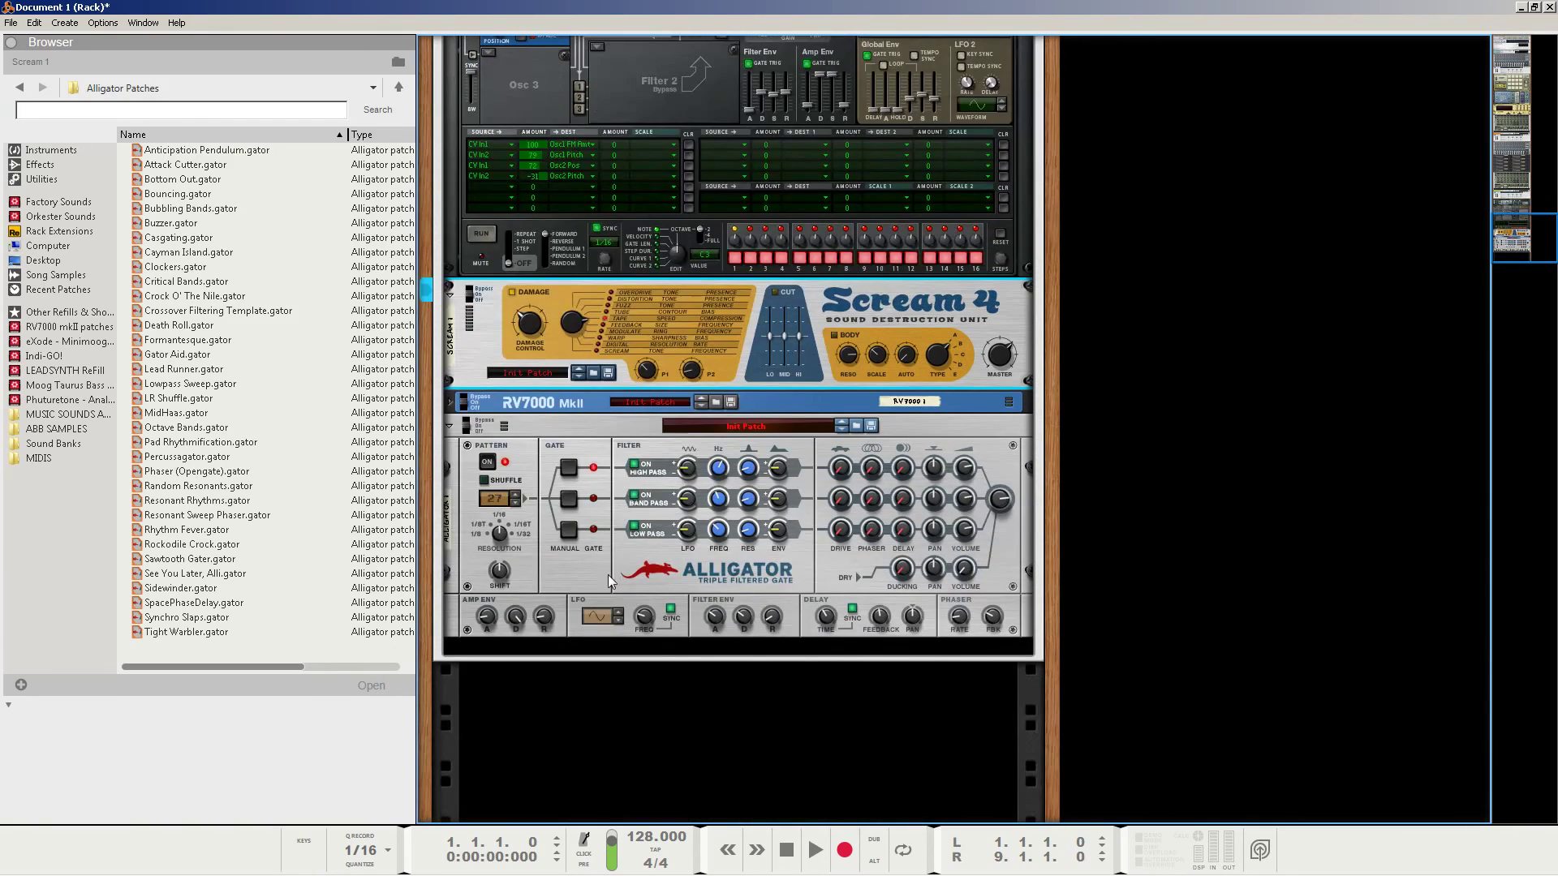
click(628, 575)
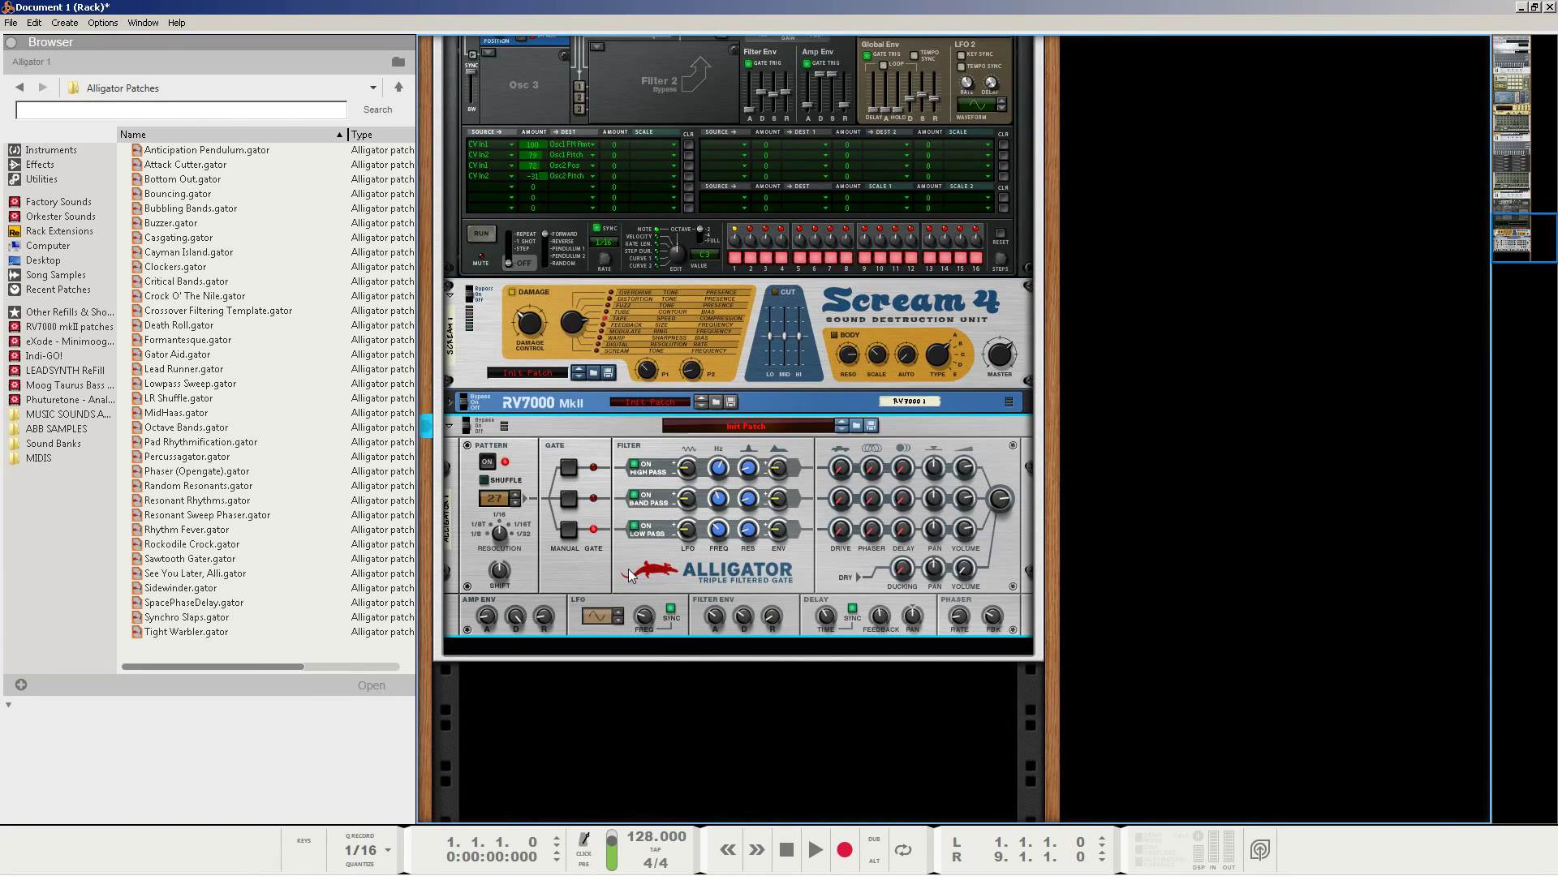